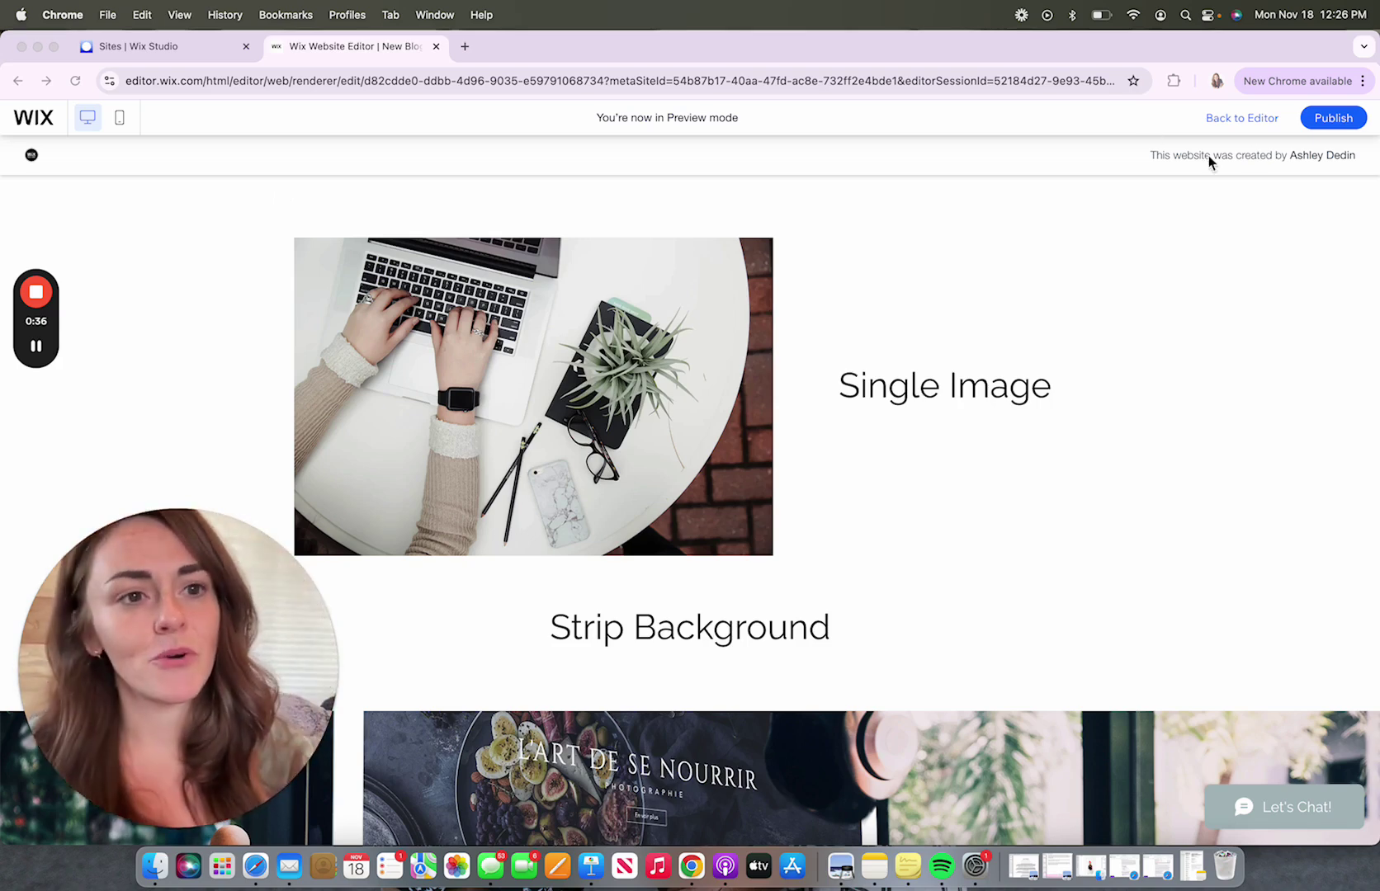
Leave the preview for the editor and select the desk photo in the Single Image section
left_click(1240, 120)
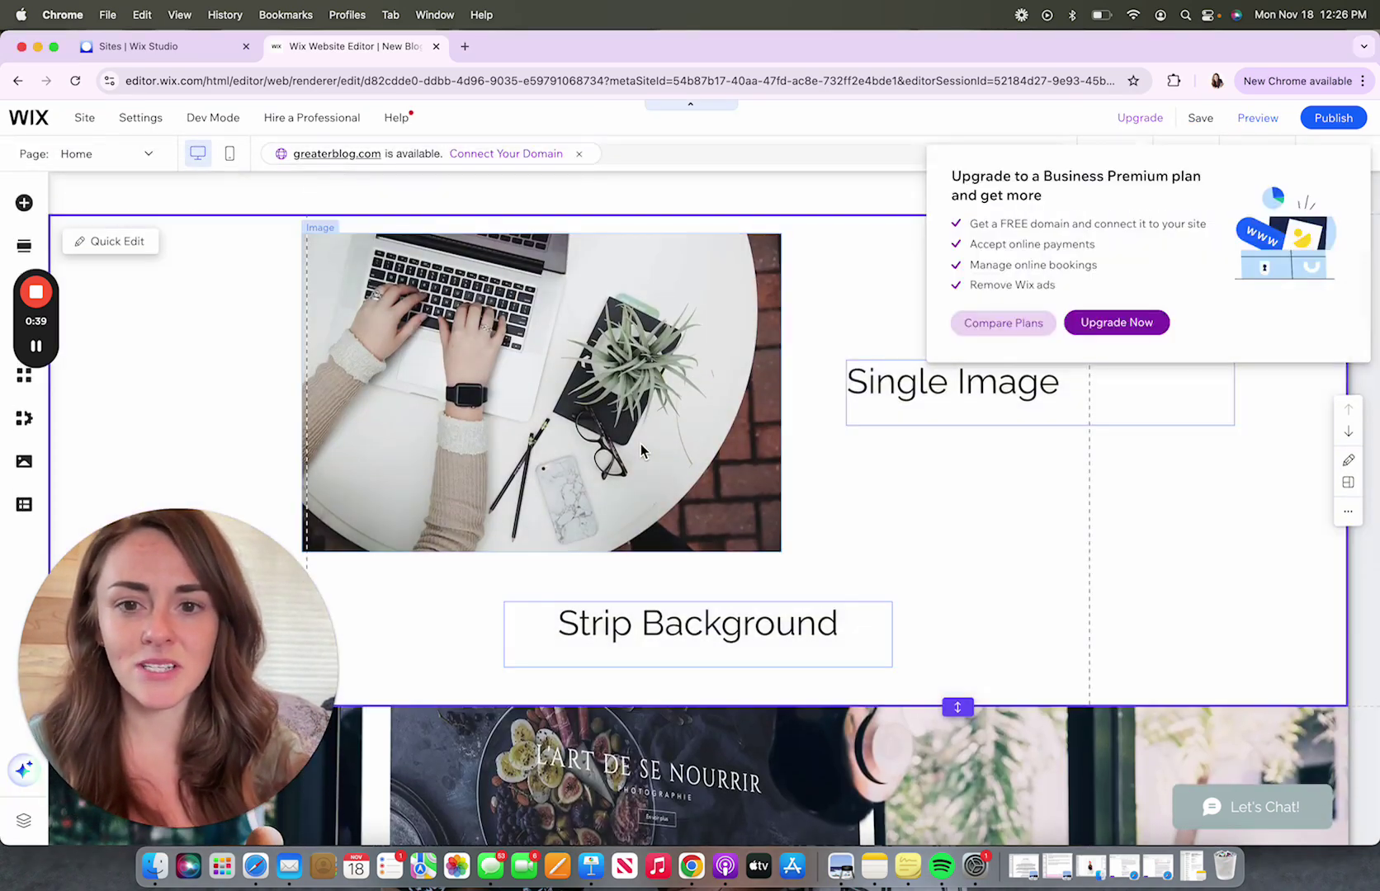
left_click(642, 448)
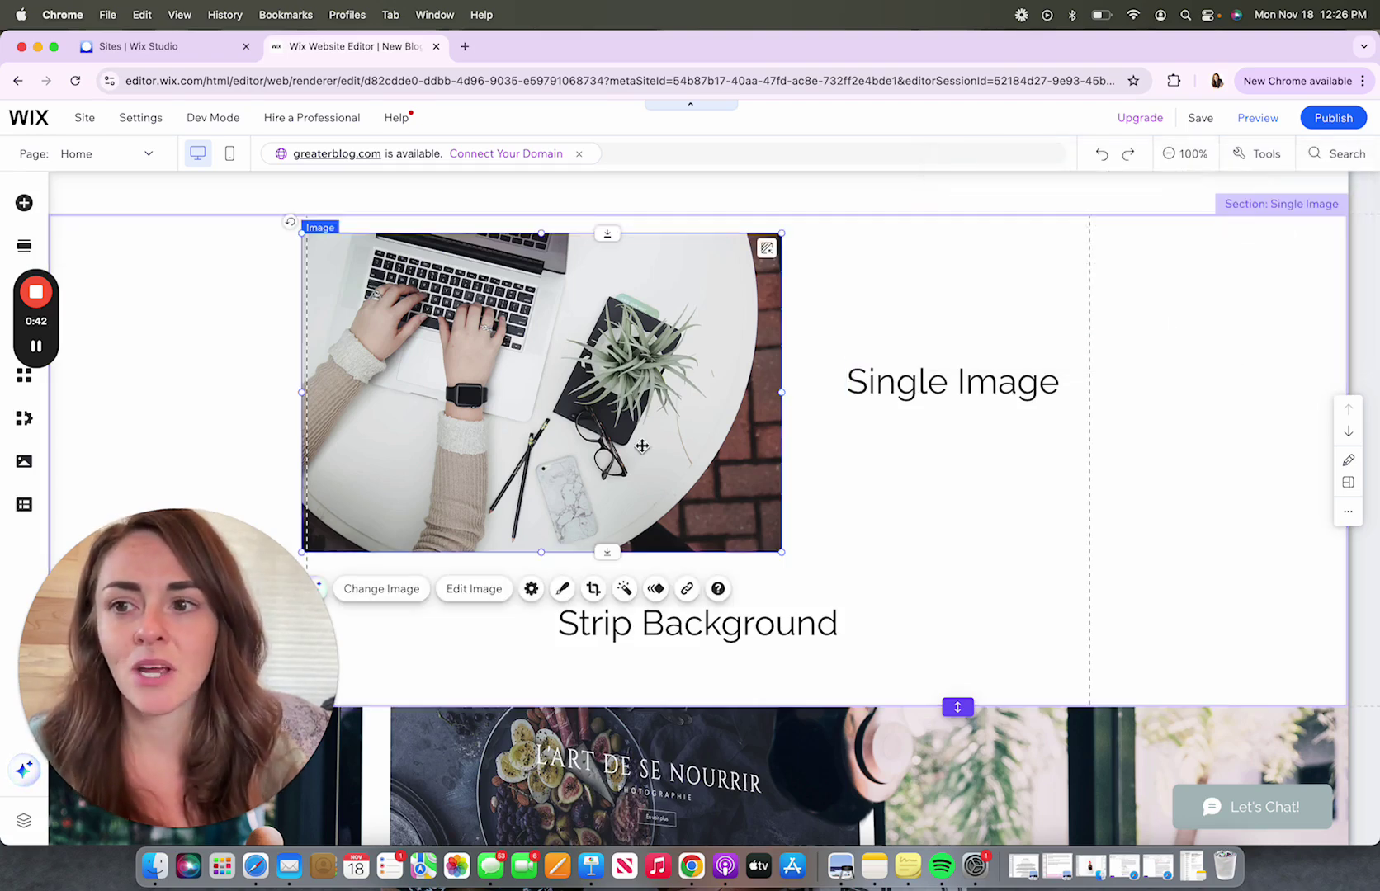
Examine the upload, import and AI options for adding an image element, and return to the desk photo
left_click(25, 204)
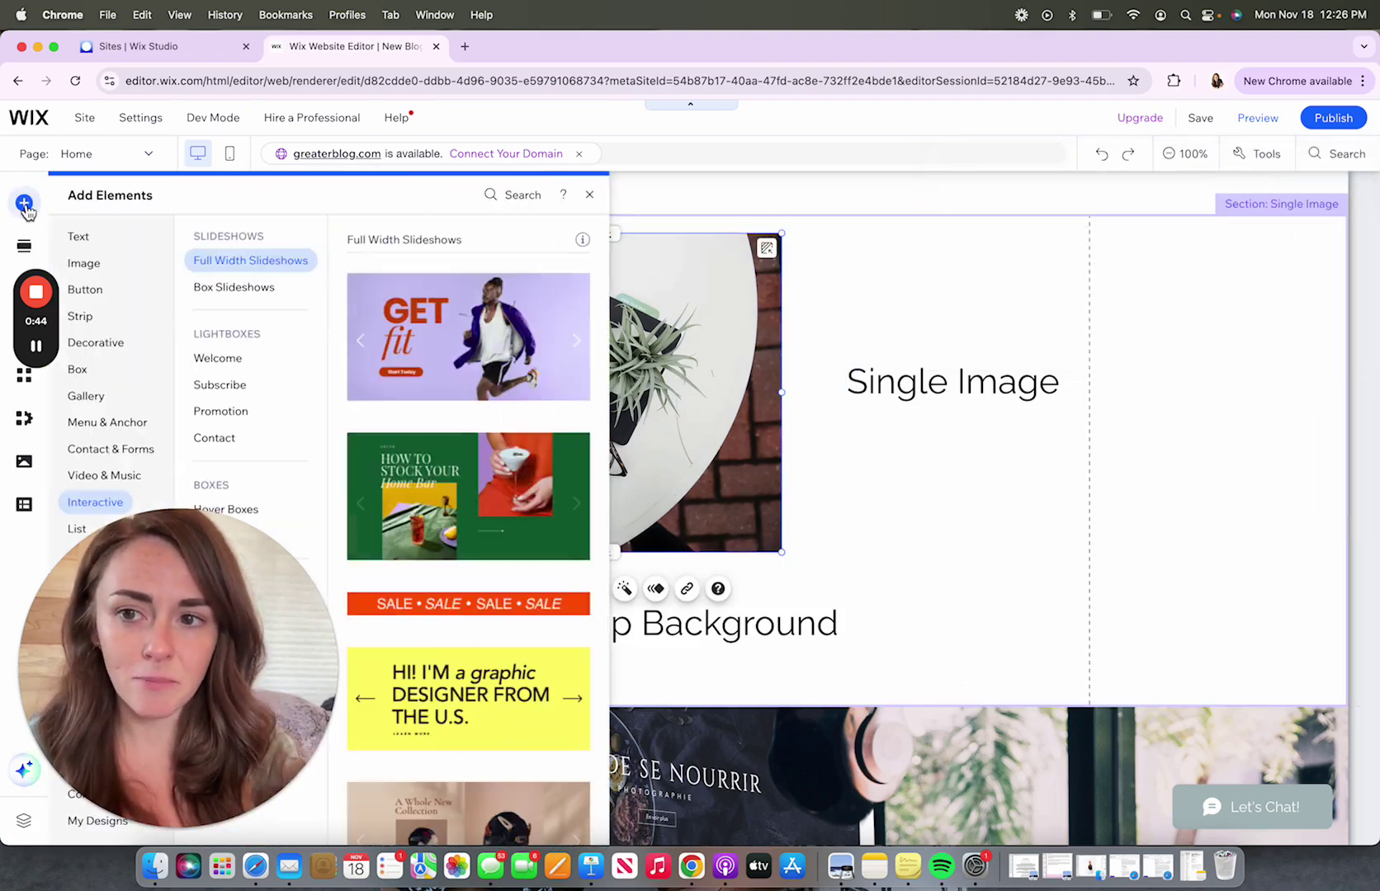
left_click(87, 265)
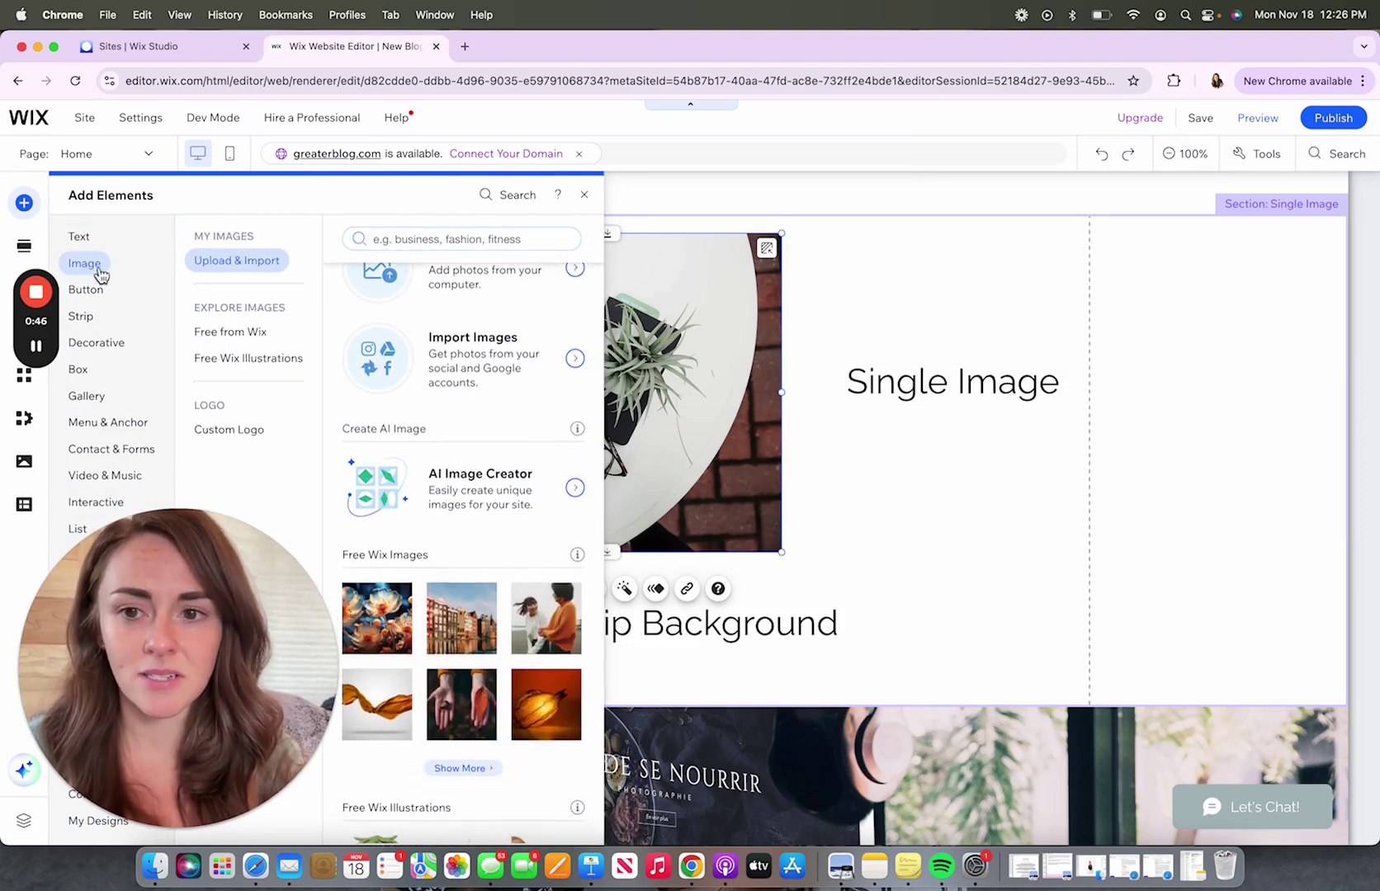
scroll(347, 306, "up", 2)
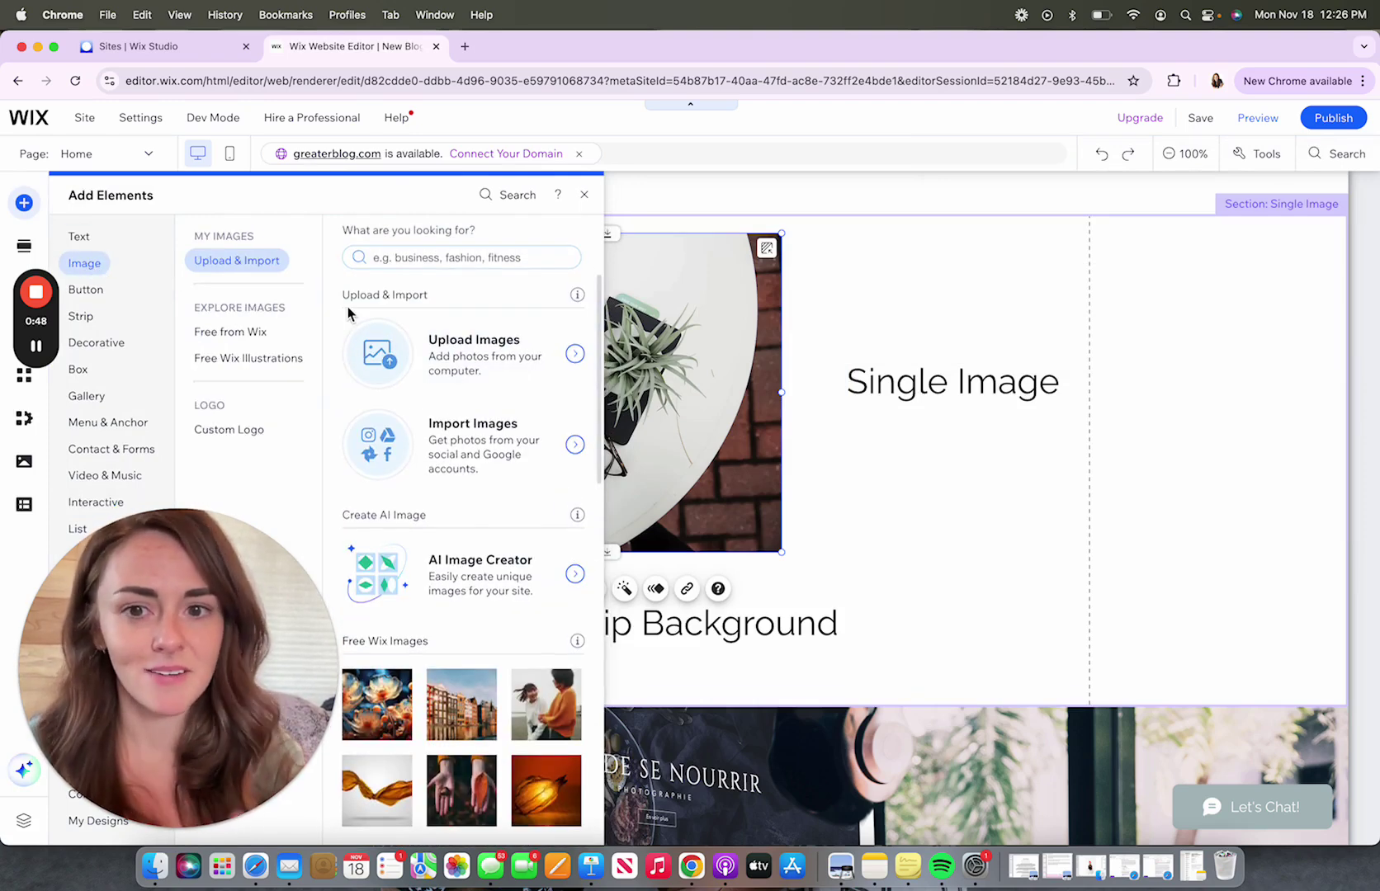
left_click(743, 398)
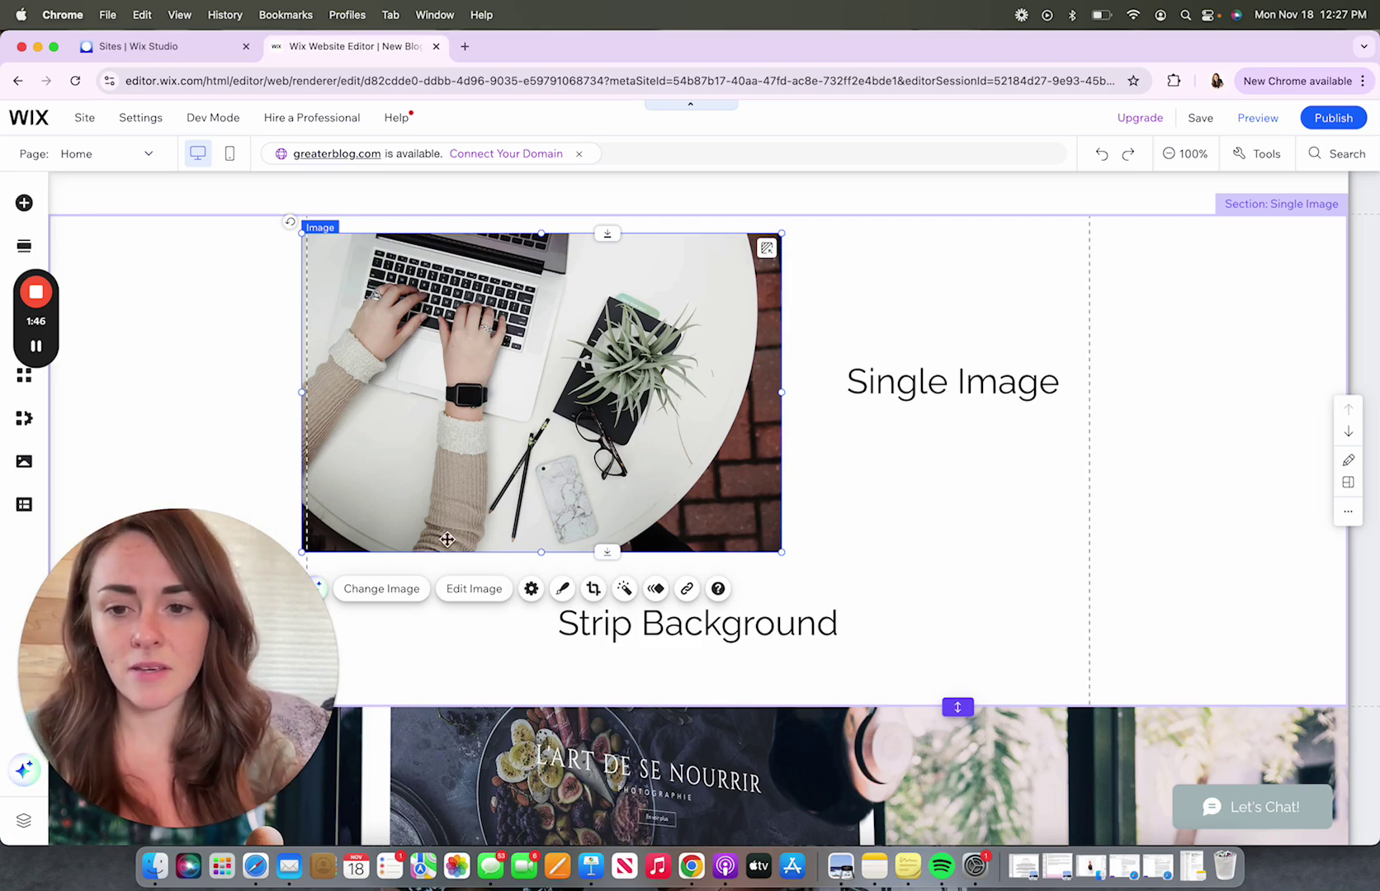
Start replacing the desk photo and filter the Wix laptop images to vertical orientation
left_click(387, 593)
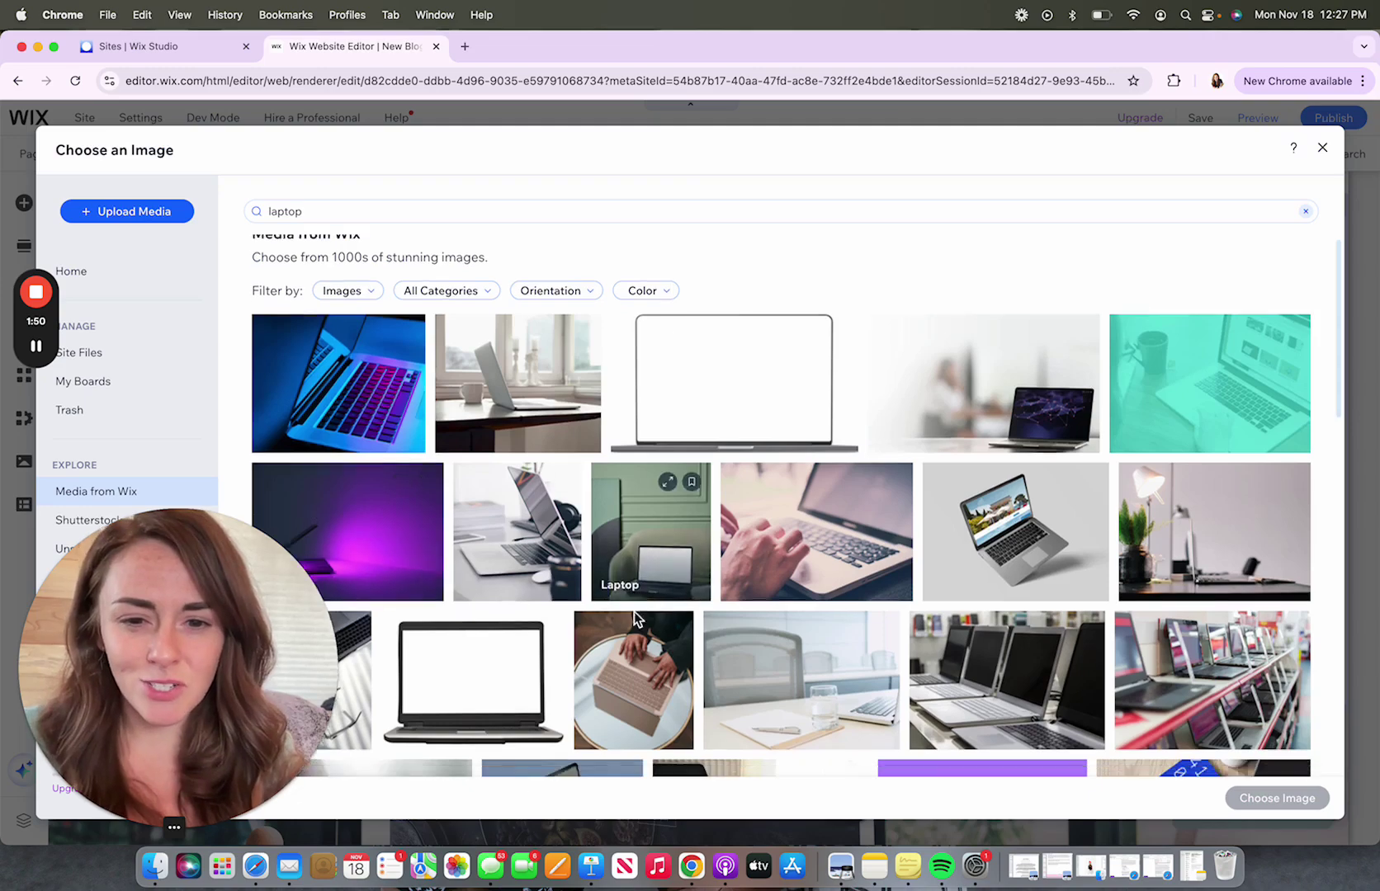
scroll(638, 619, "down", 10)
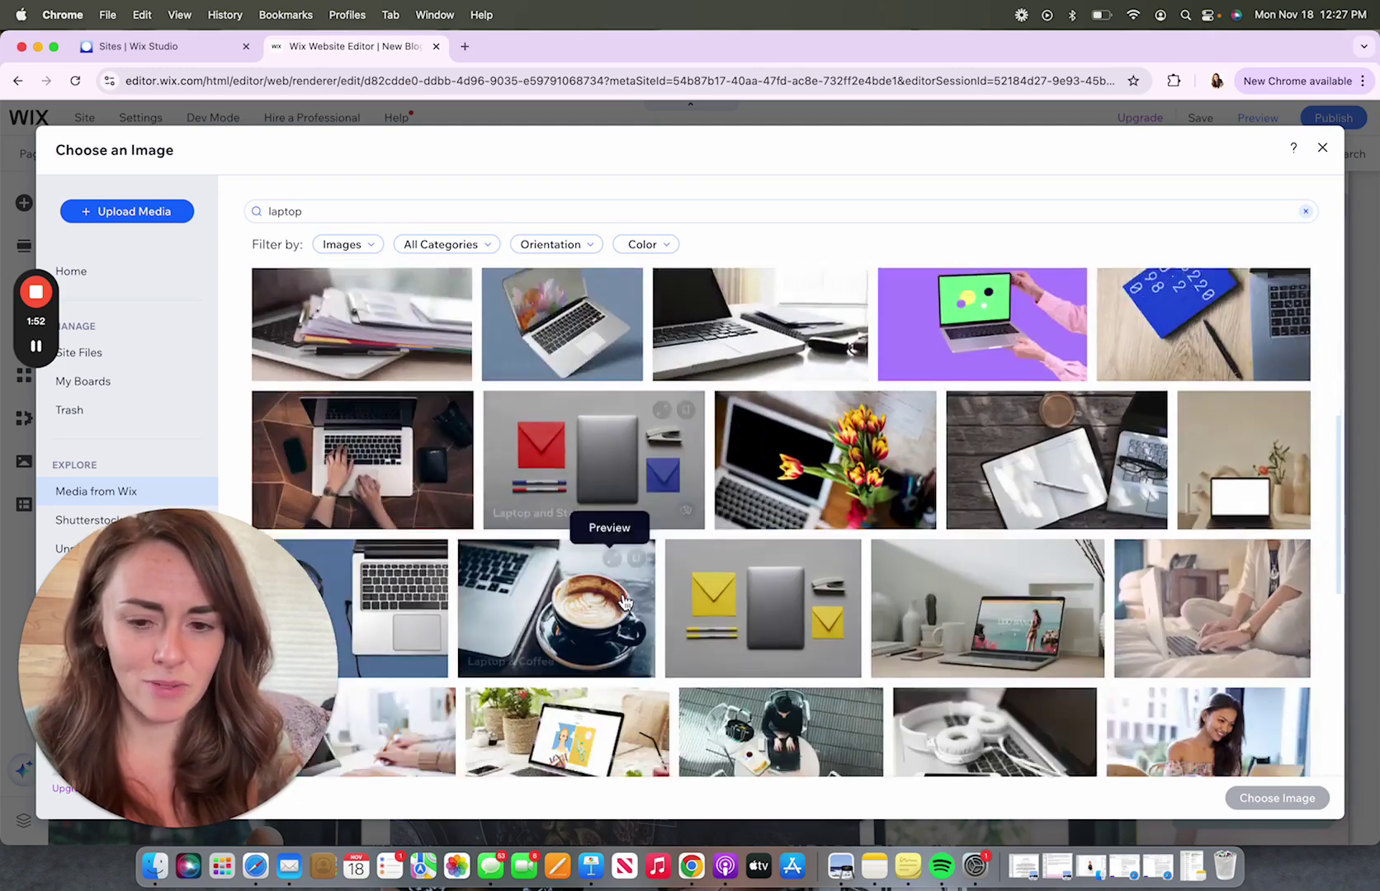
scroll(625, 603, "down", 15)
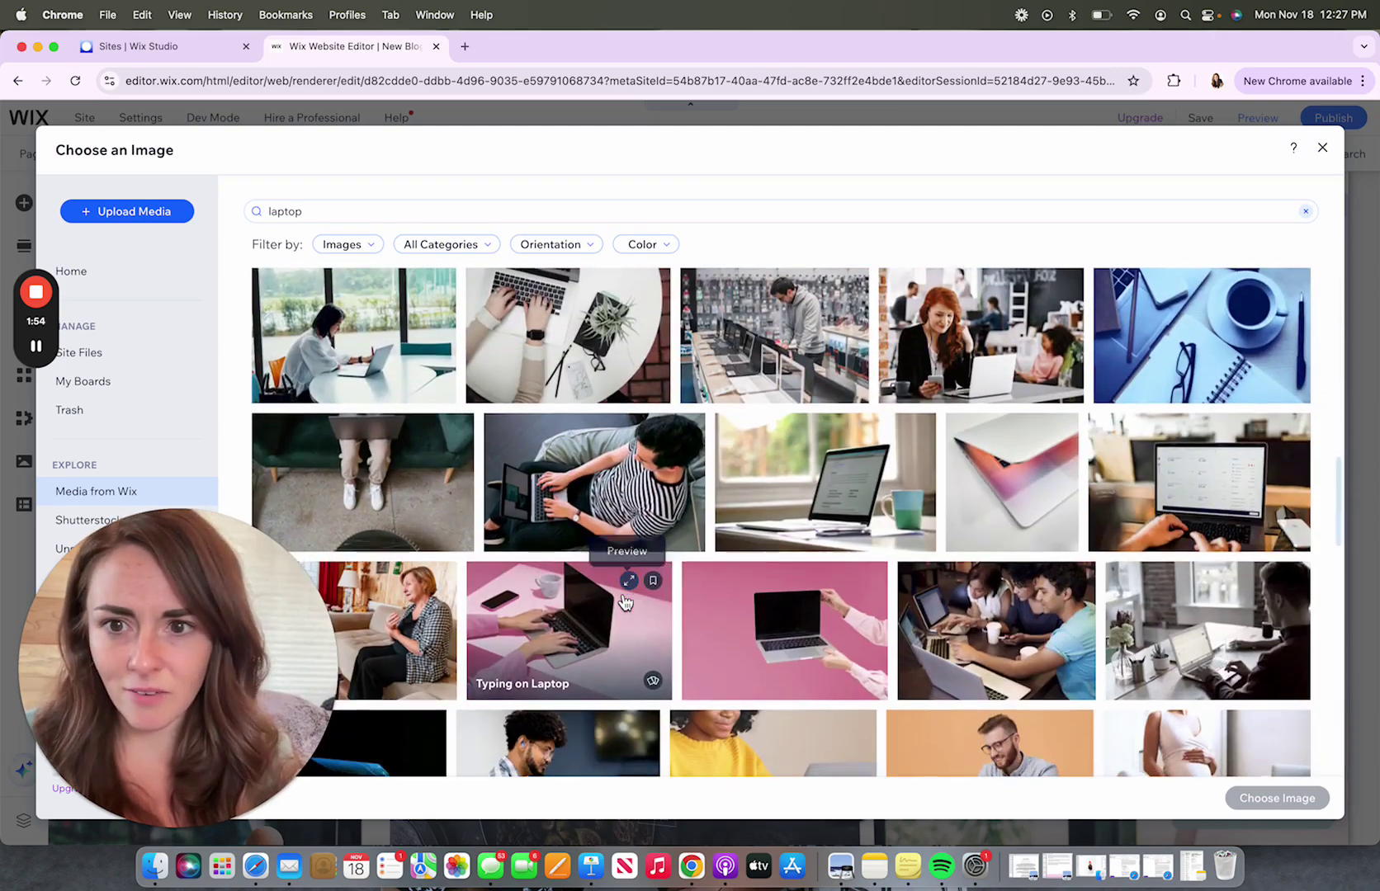
left_click(573, 246)
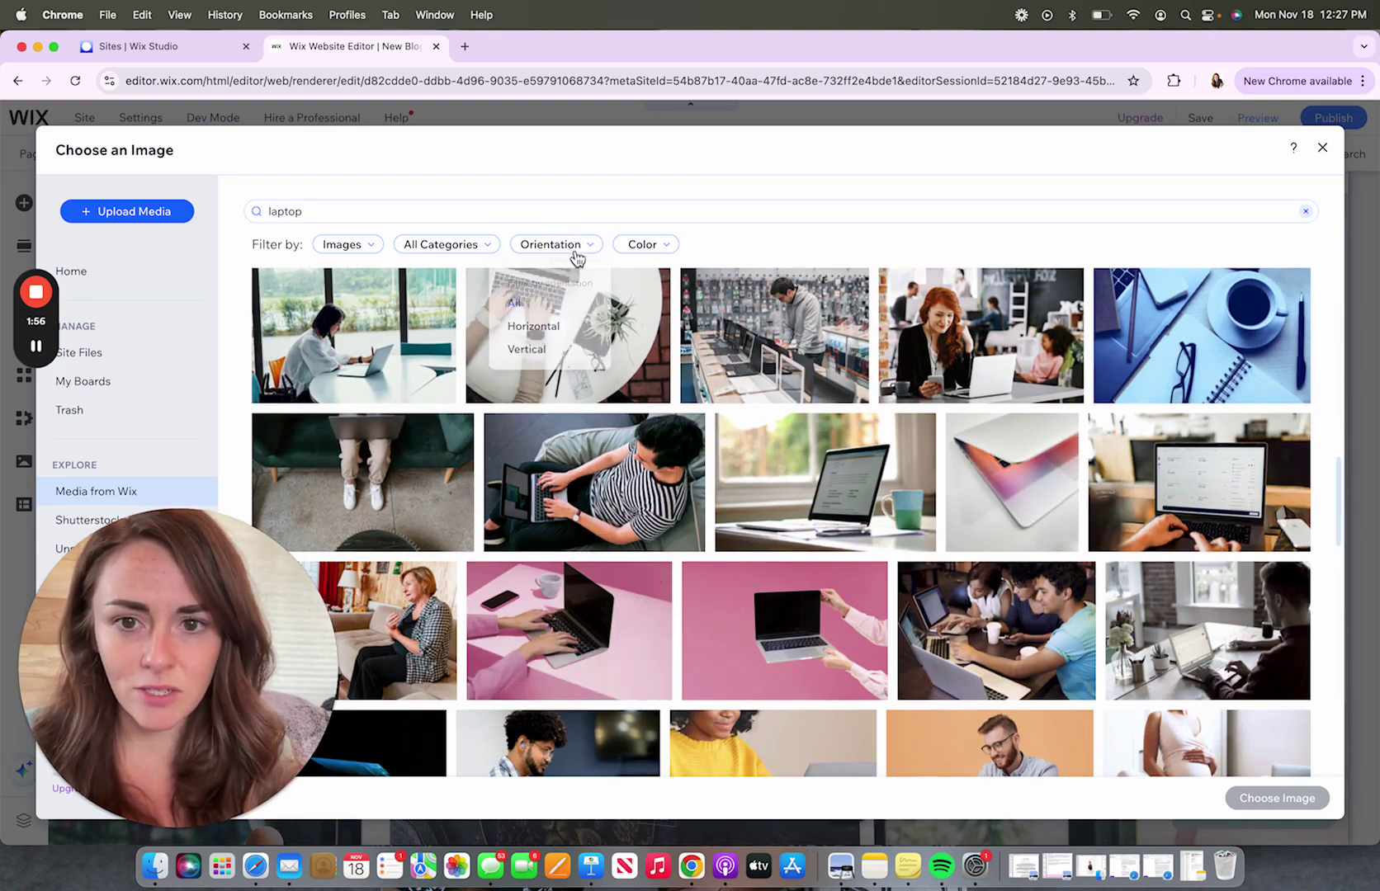
left_click(526, 350)
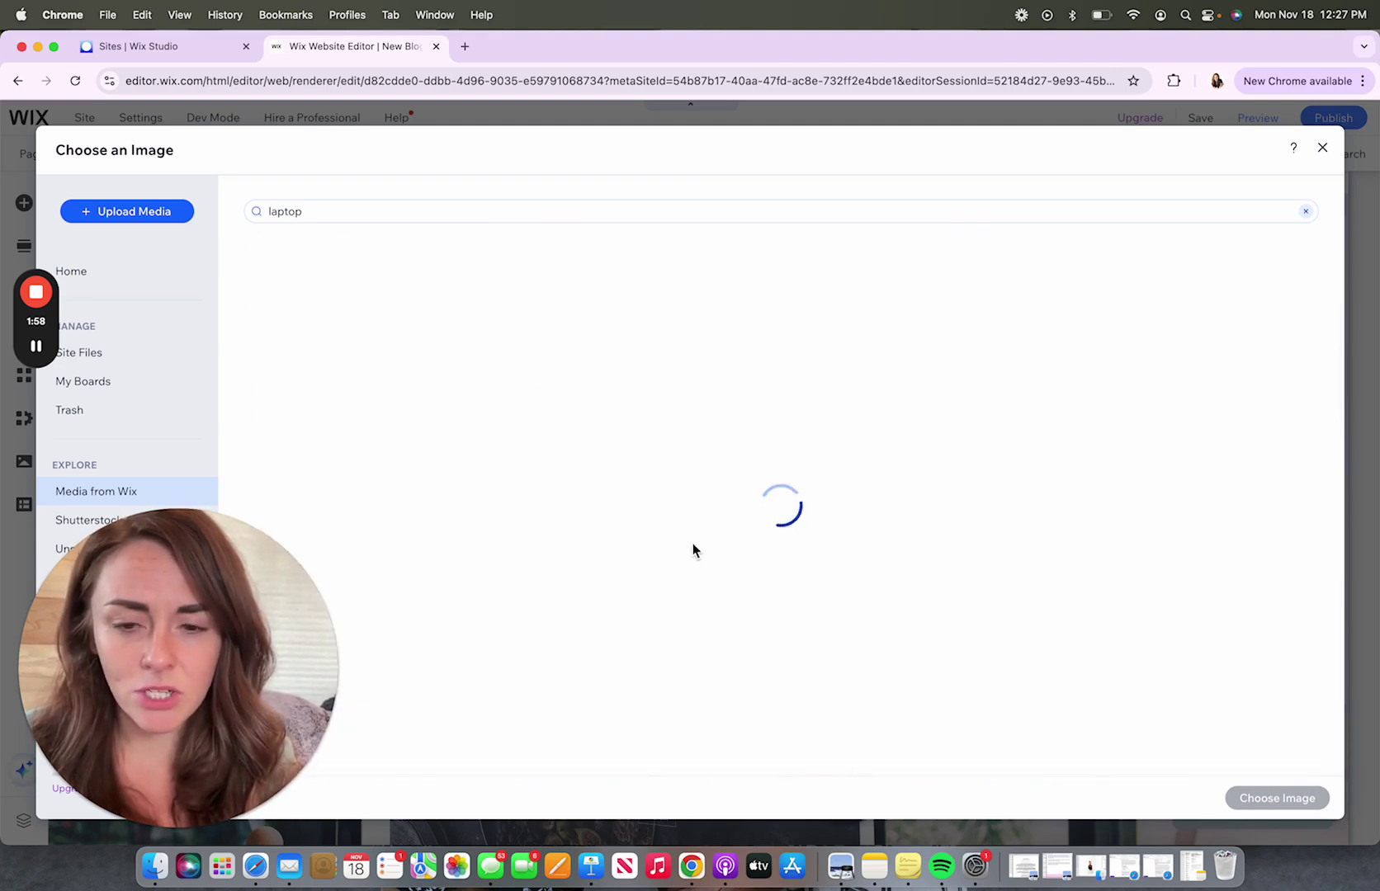
Replace the desk photo with the laptop picture showing a blank-screen laptop on a green armchair
scroll(695, 552, "down", 5)
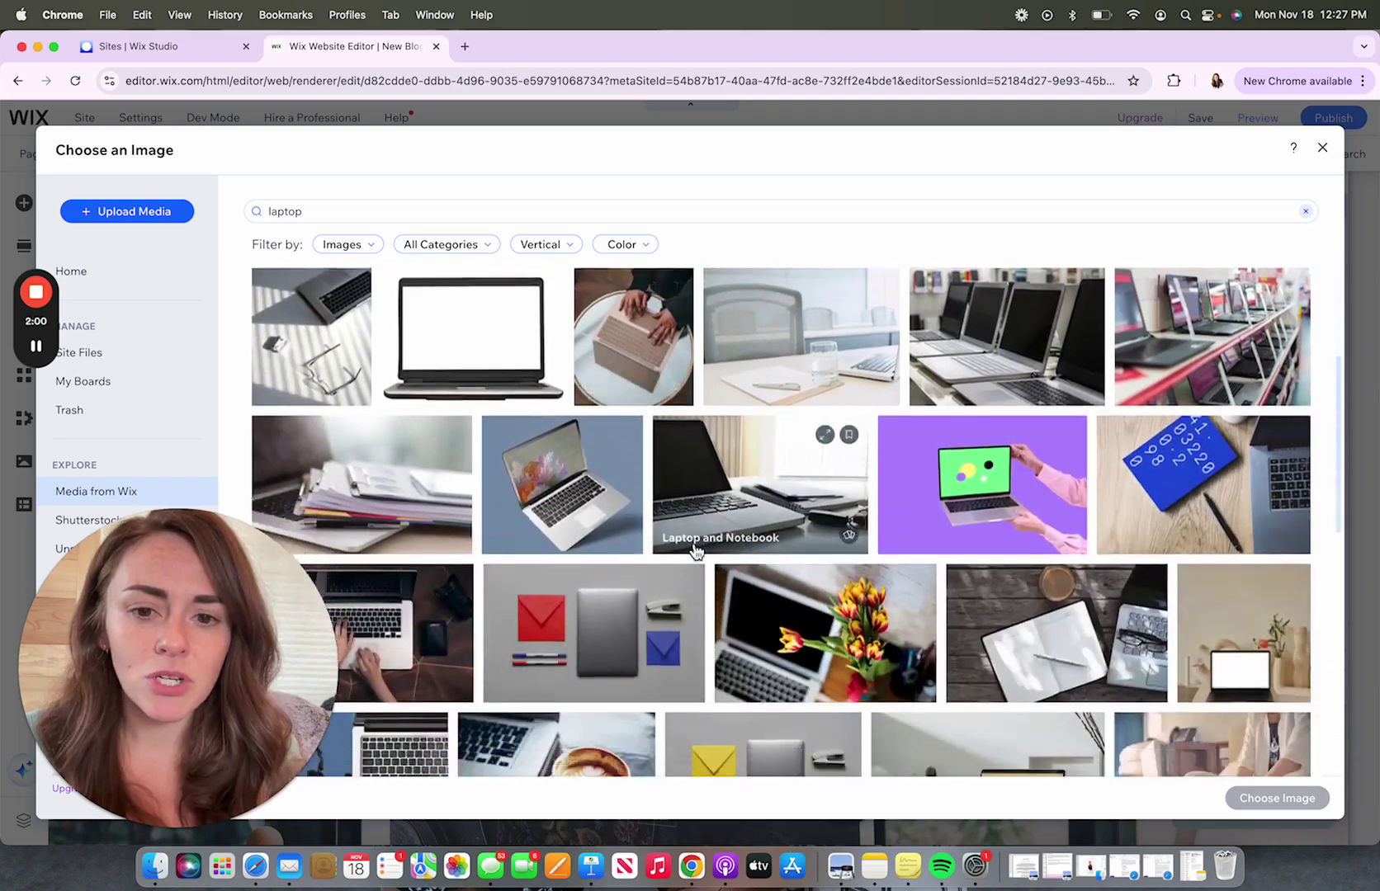
scroll(696, 551, "down", 10)
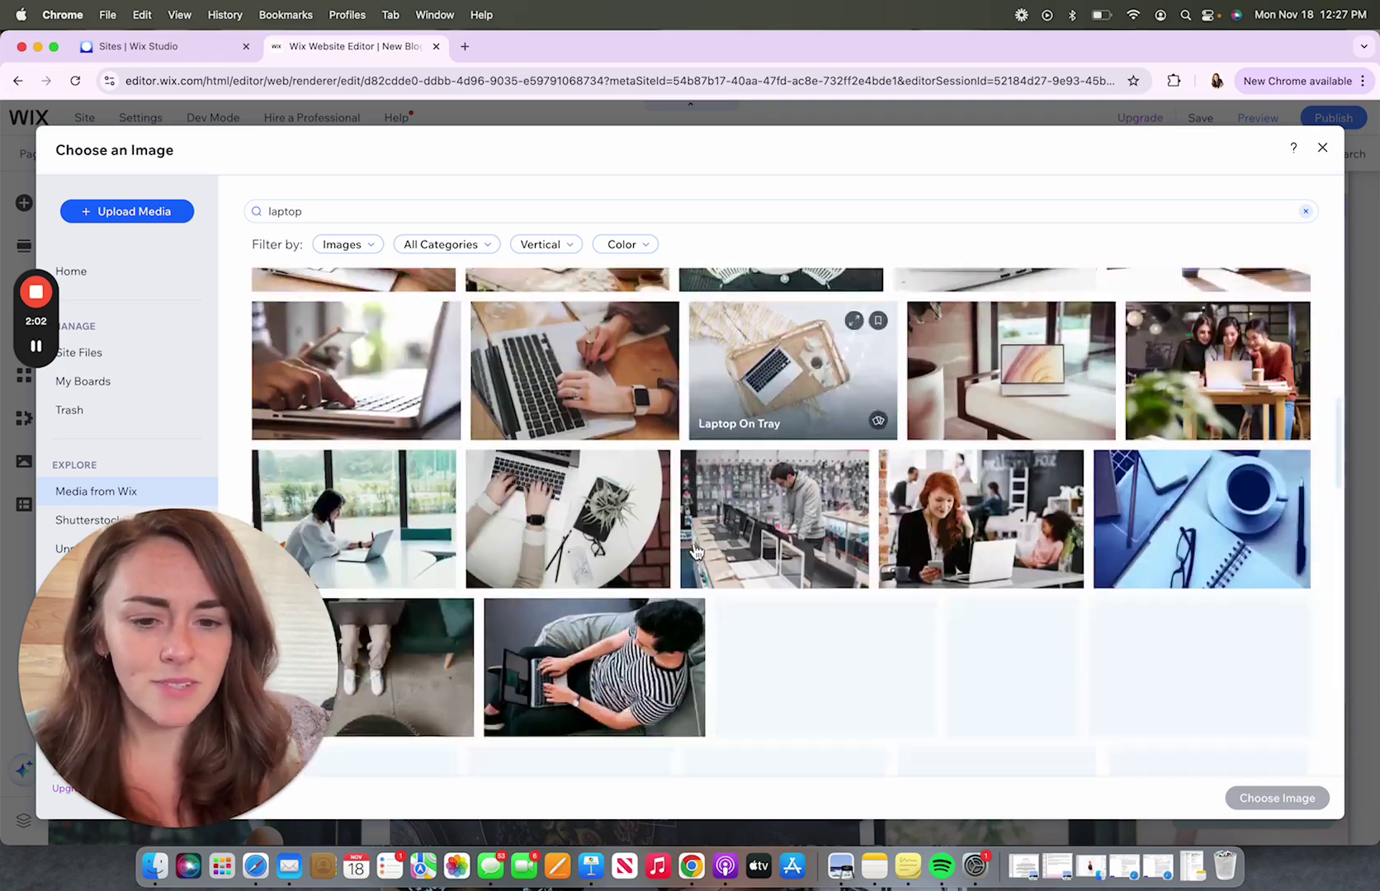
scroll(696, 551, "down", 10)
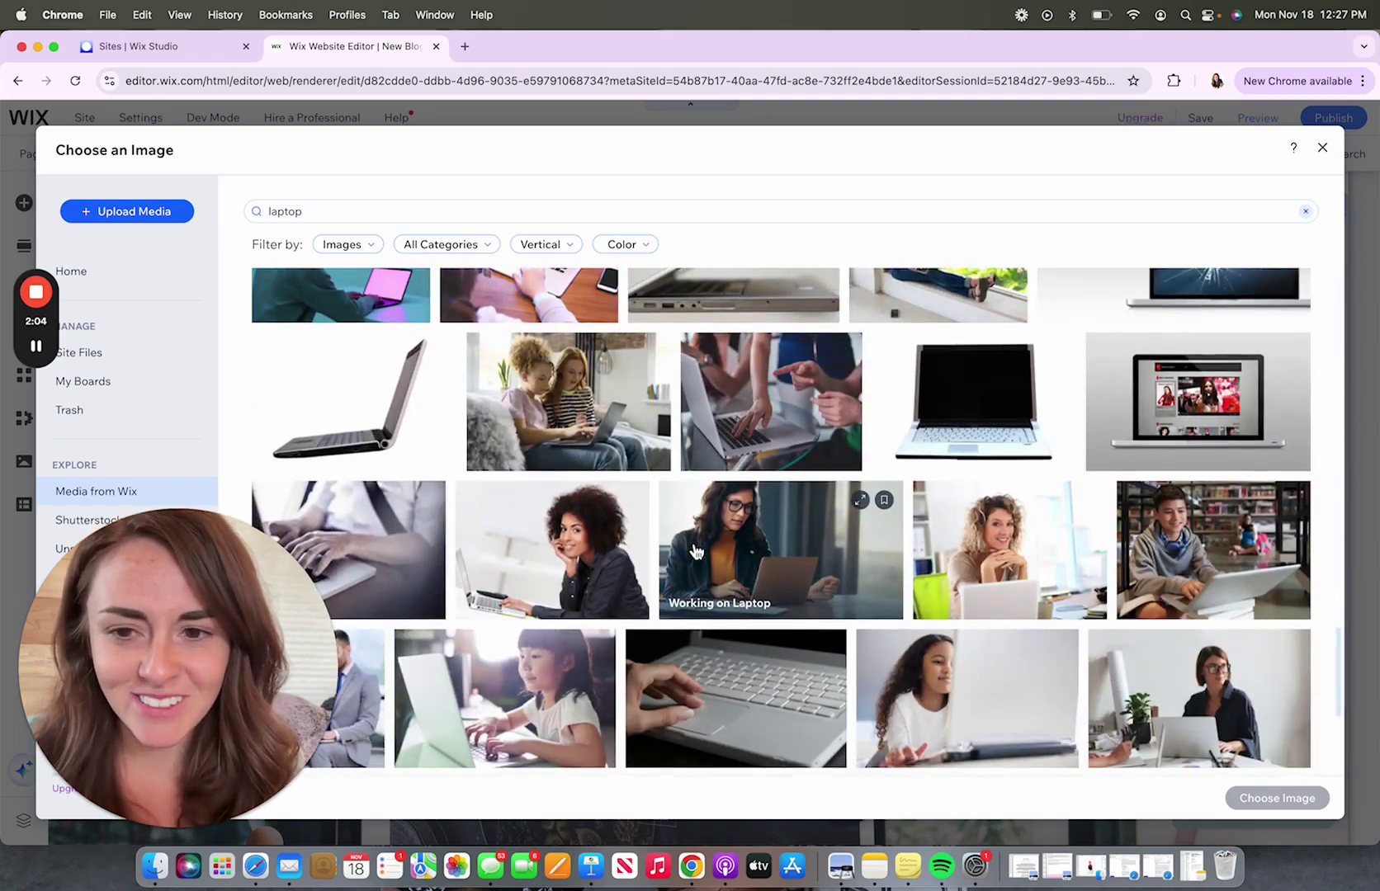
scroll(695, 552, "up", 5)
scroll(696, 551, "down", 10)
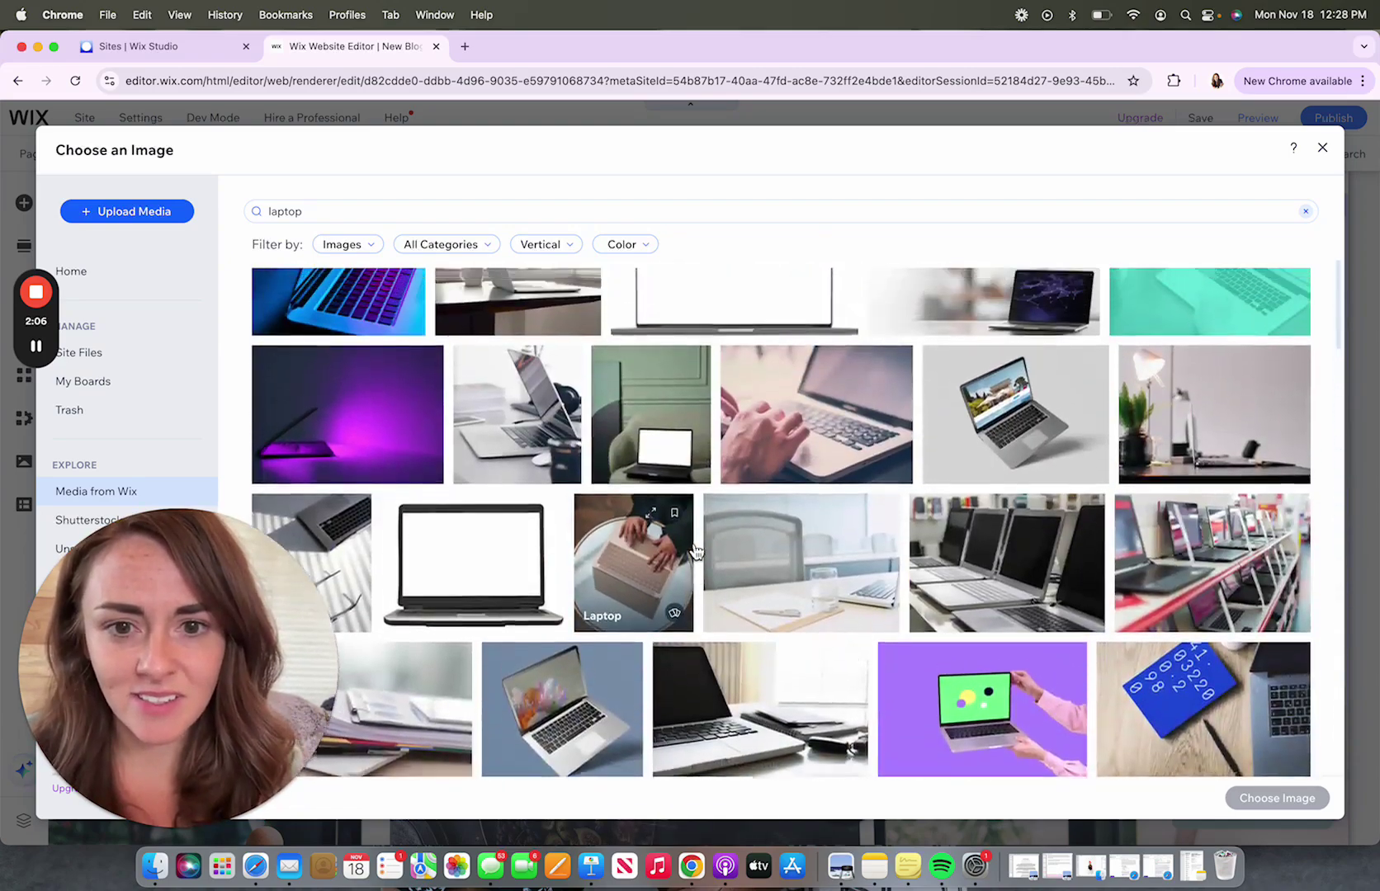
scroll(695, 551, "up", 2)
left_click(663, 477)
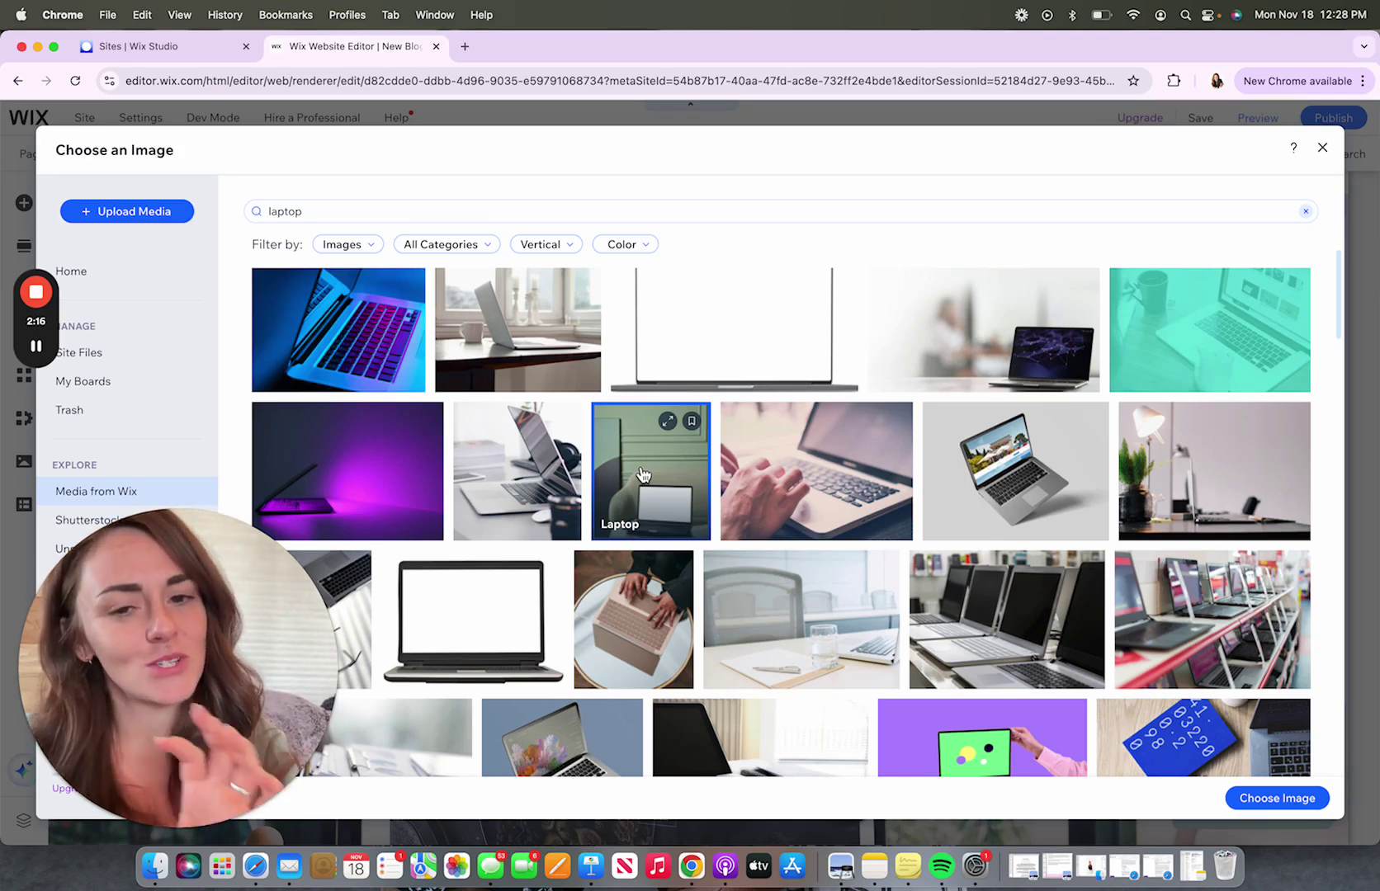
left_click(1306, 798)
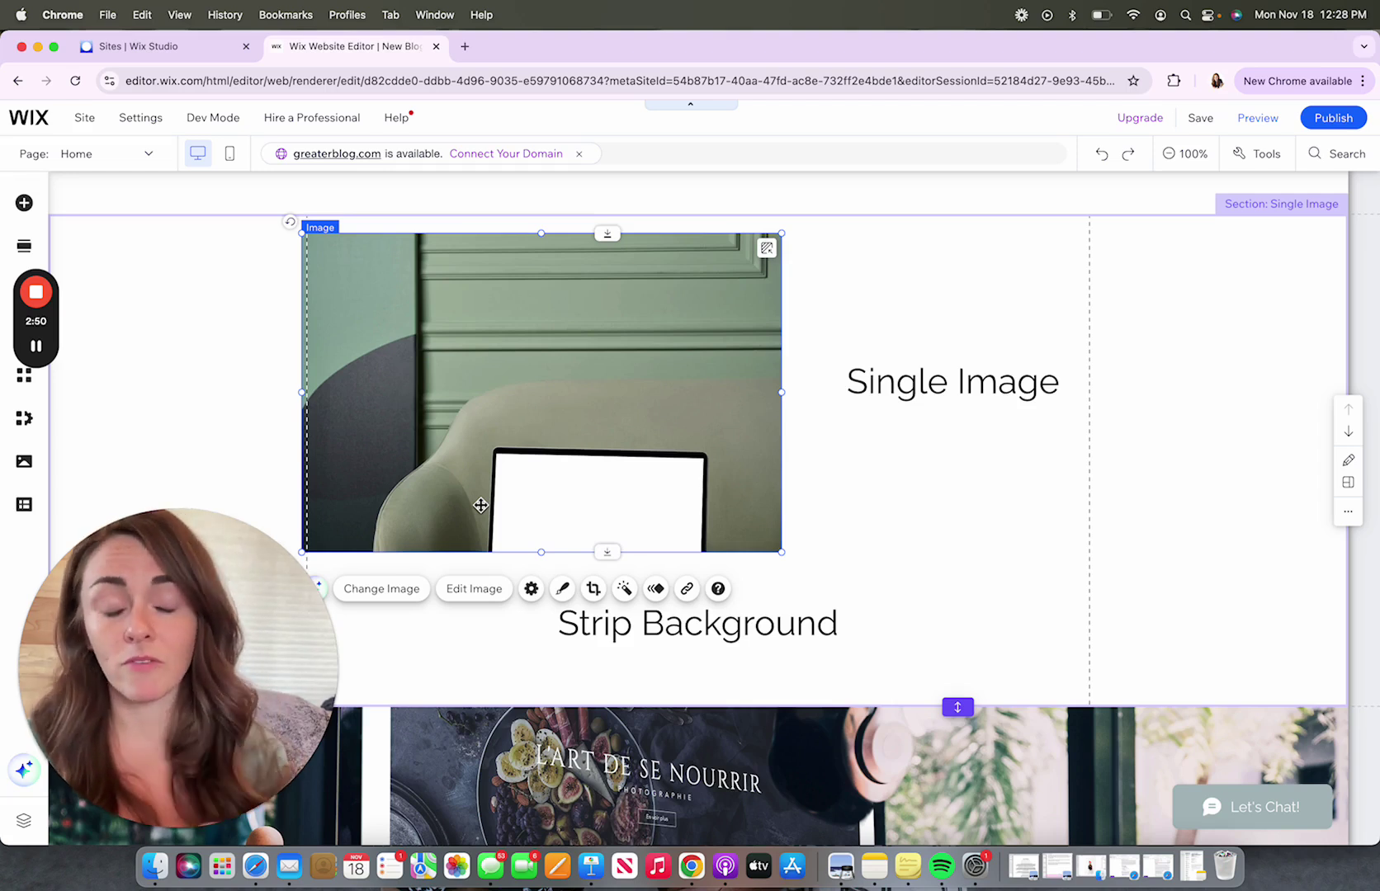
Extend the image's crop area downward and upward to take in the full vertical photo, and apply the crop
left_click(593, 589)
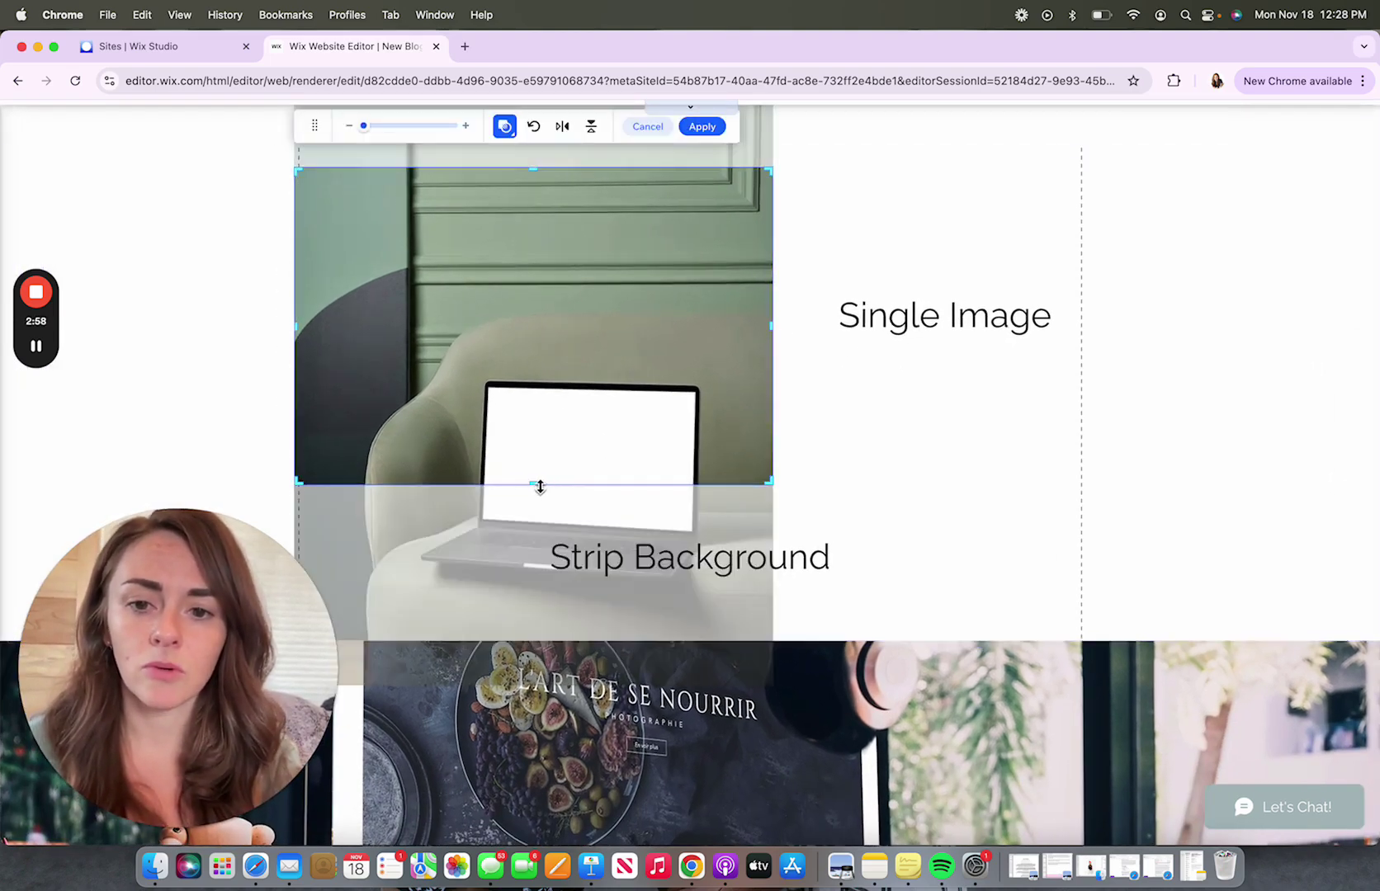
left_click_drag(540, 486, 543, 714)
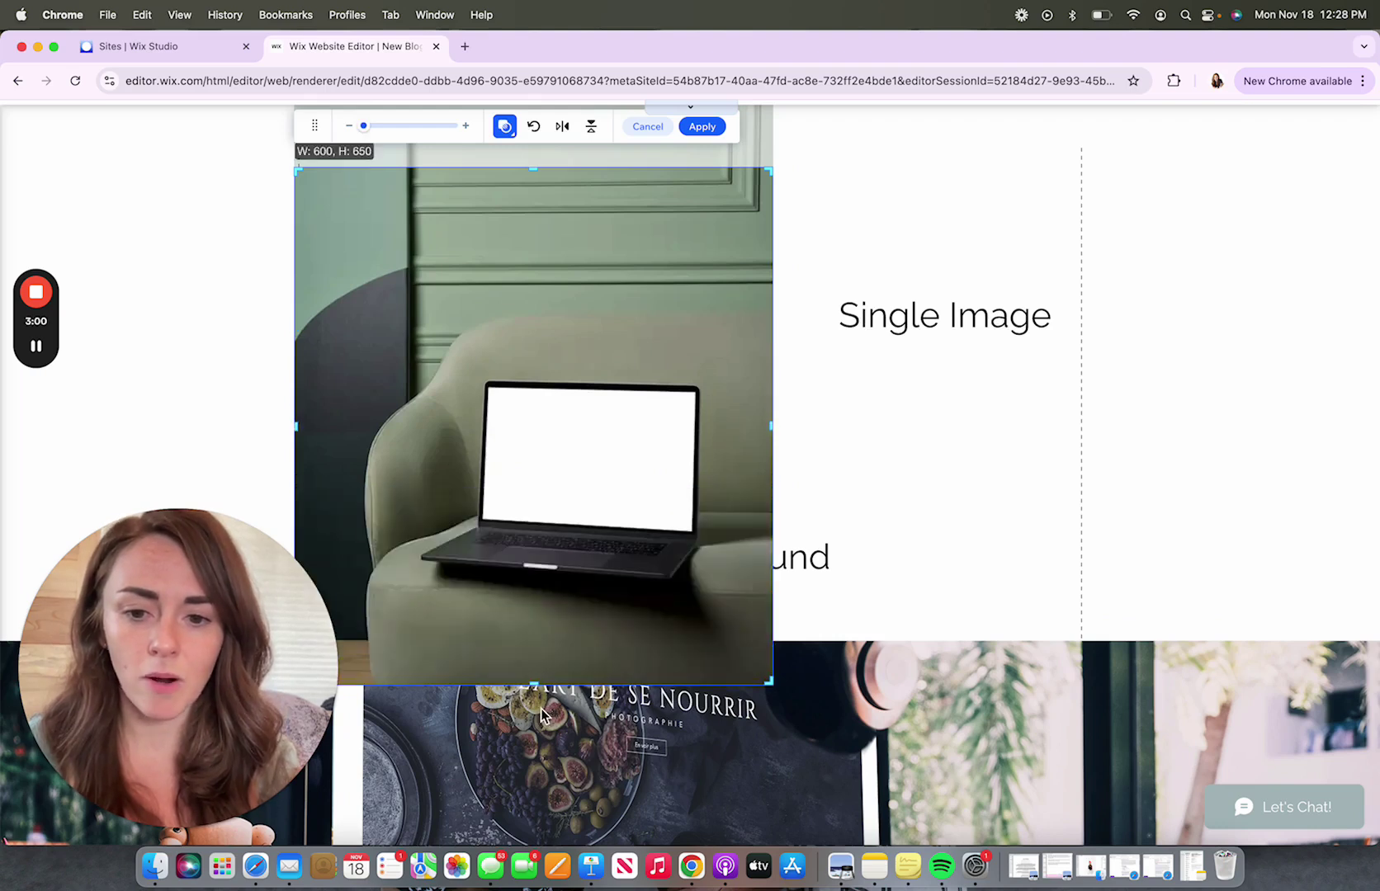
left_click_drag(534, 170, 529, 64)
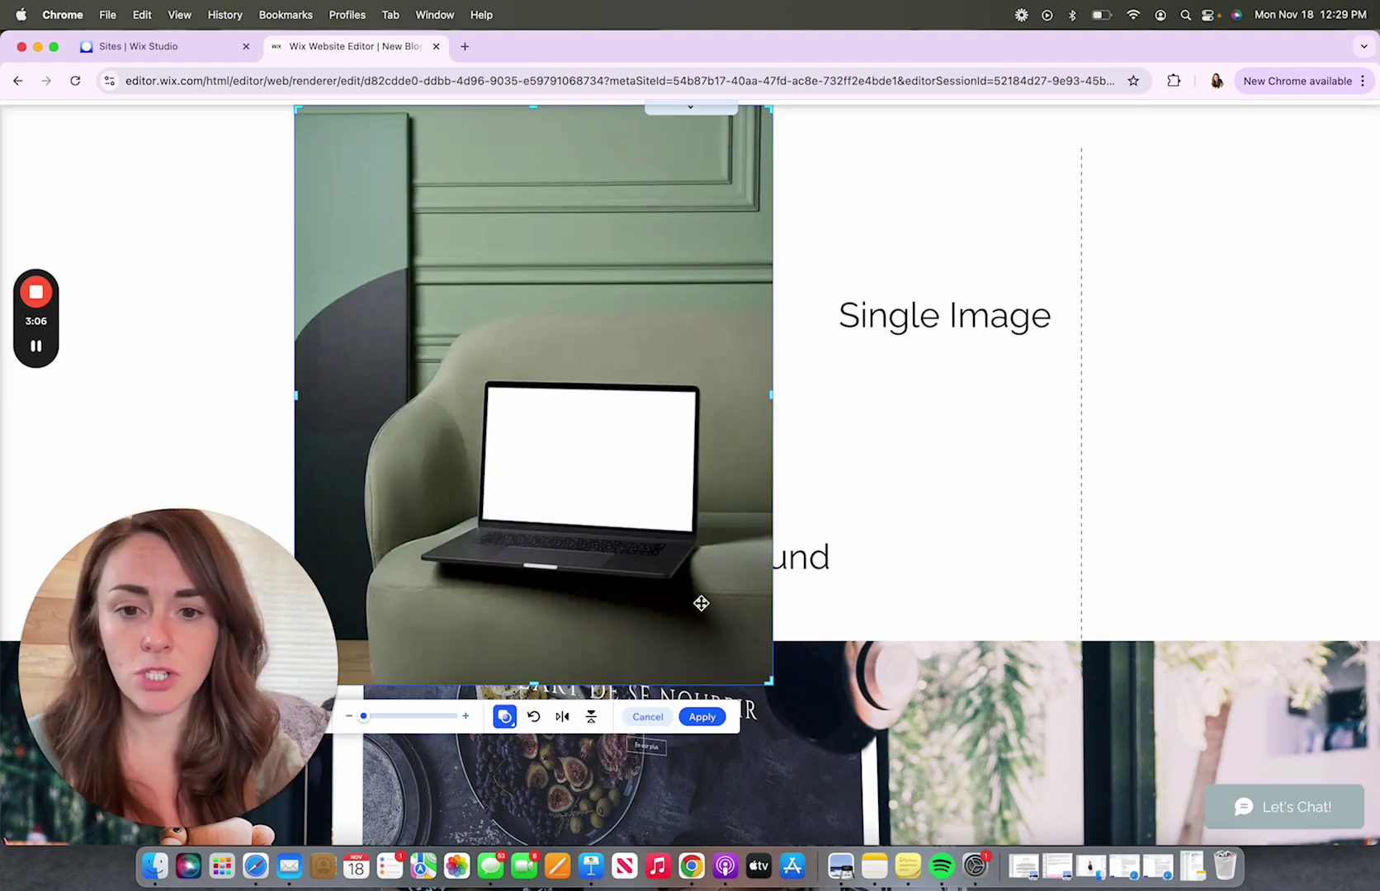
left_click(718, 725)
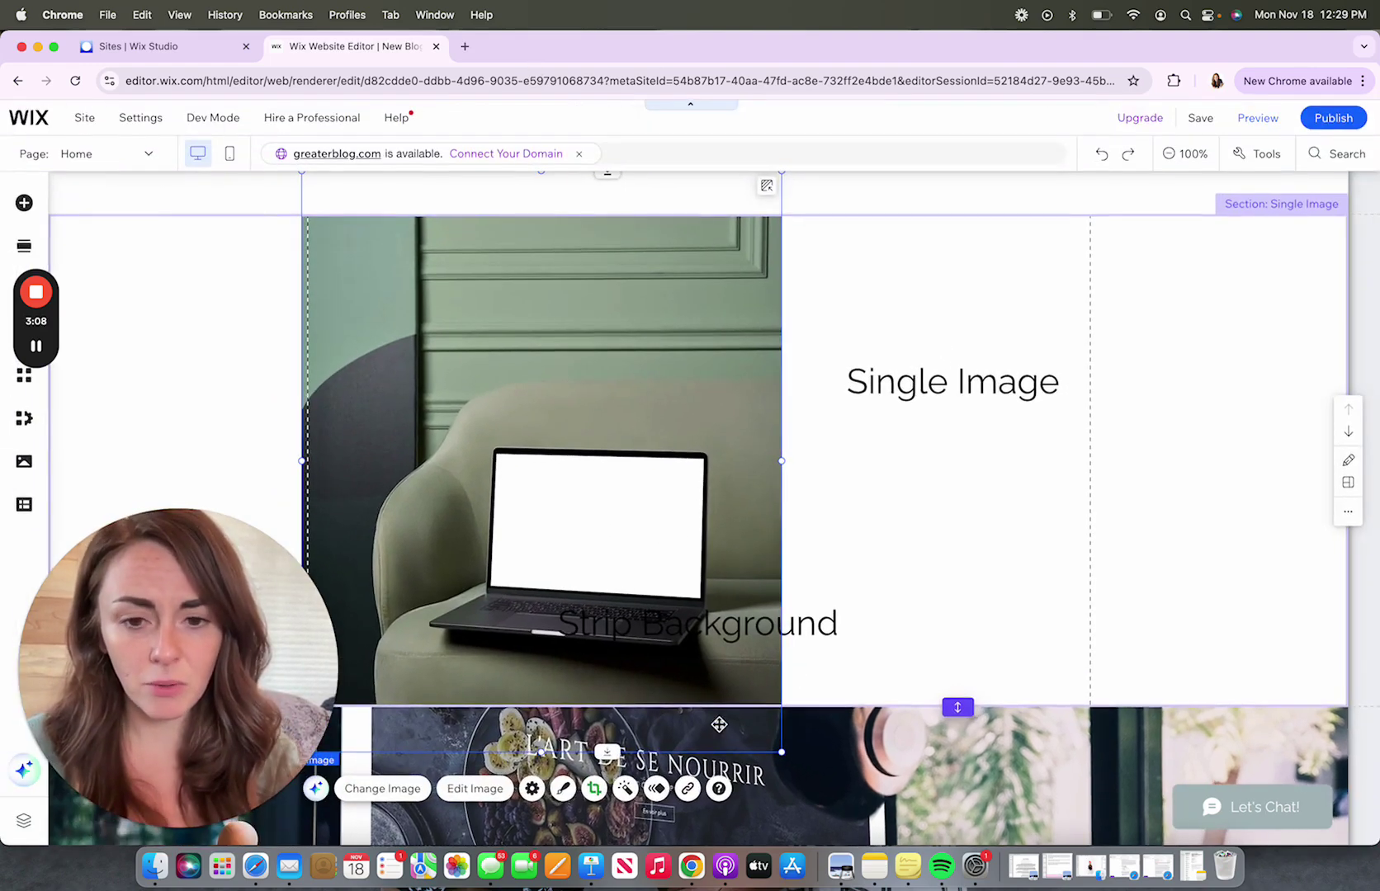
Try the full photo at a smaller size inside the Single Image section, and undo the resizing, moving and cropping
left_click_drag(784, 756, 567, 533)
left_click_drag(511, 365, 559, 429)
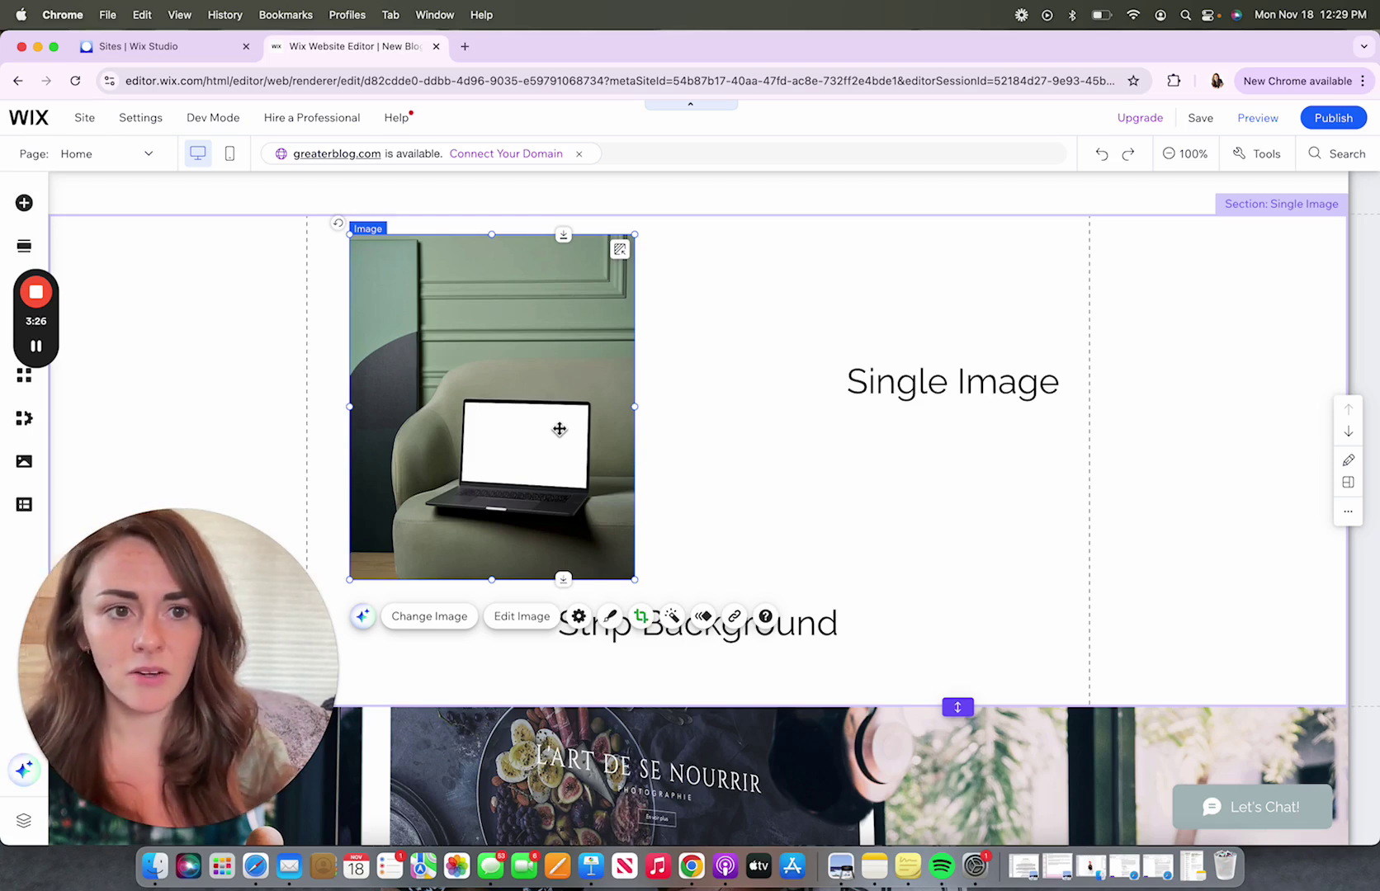
left_click(1104, 157)
left_click(1104, 157)
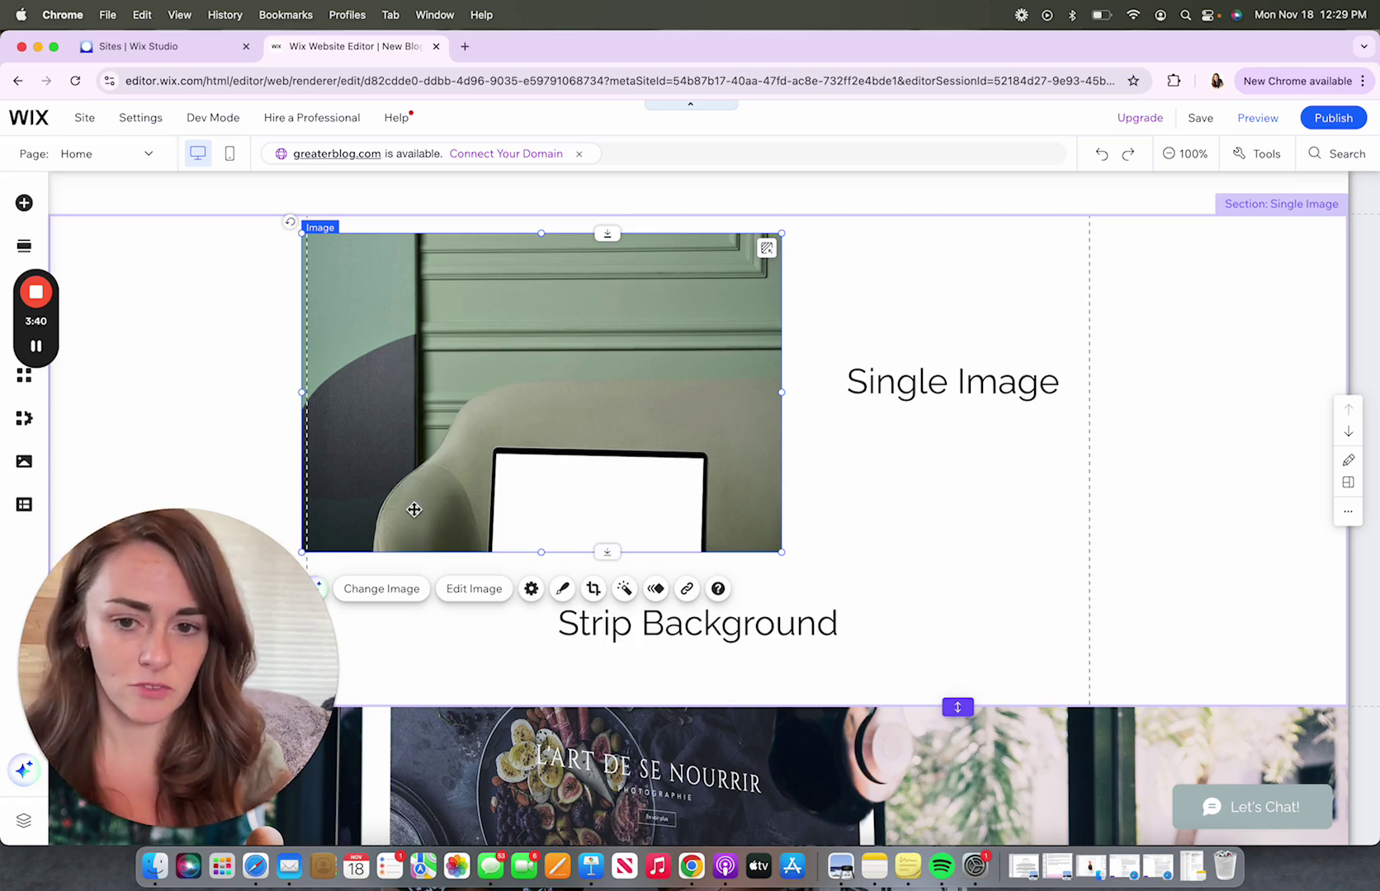
Reposition the photo within its original landscape crop frame so the whole laptop fits inside, and apply the crop
left_click(593, 590)
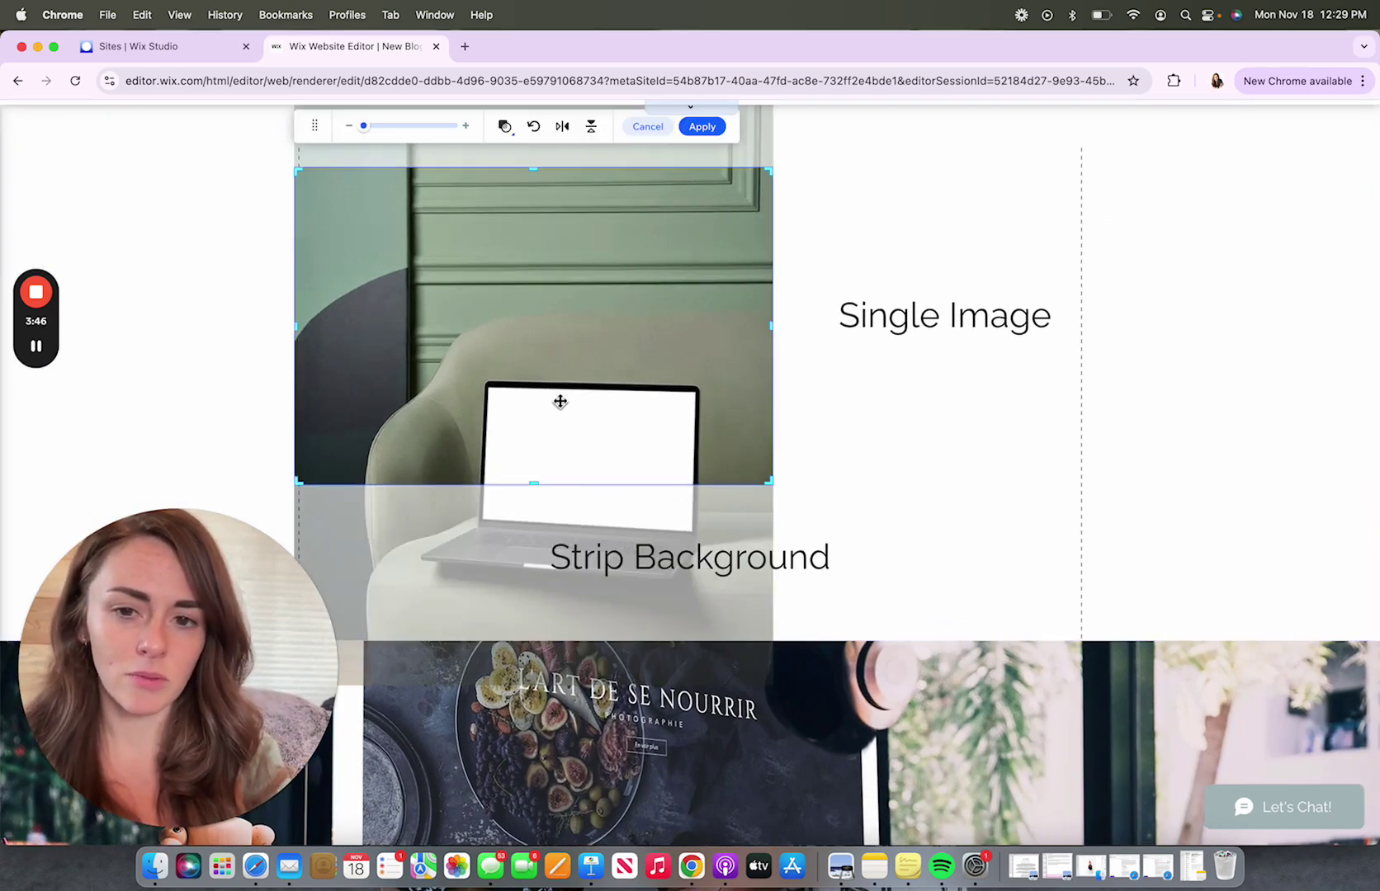
left_click_drag(561, 402, 594, 258)
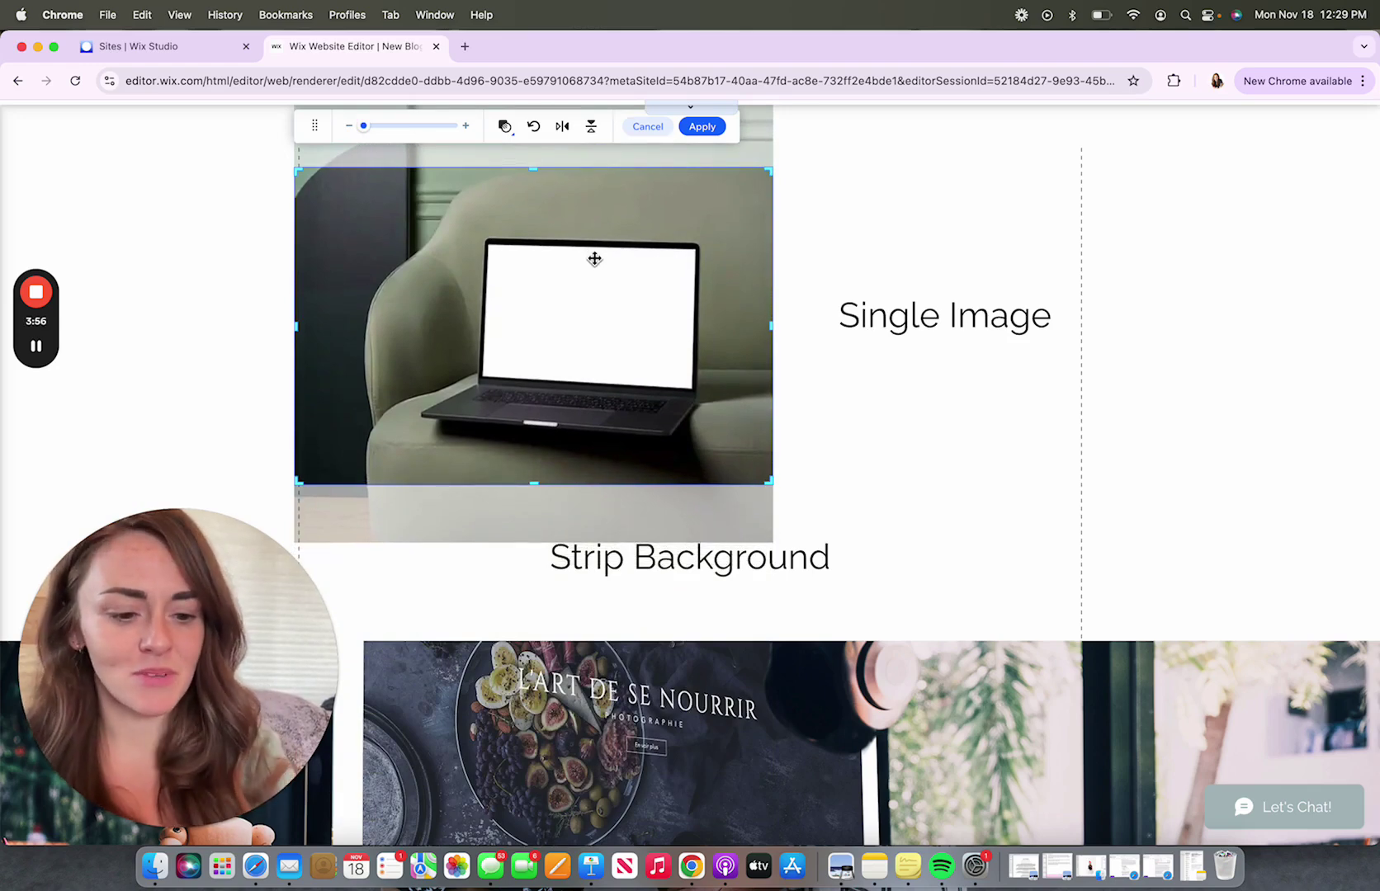
left_click(796, 472)
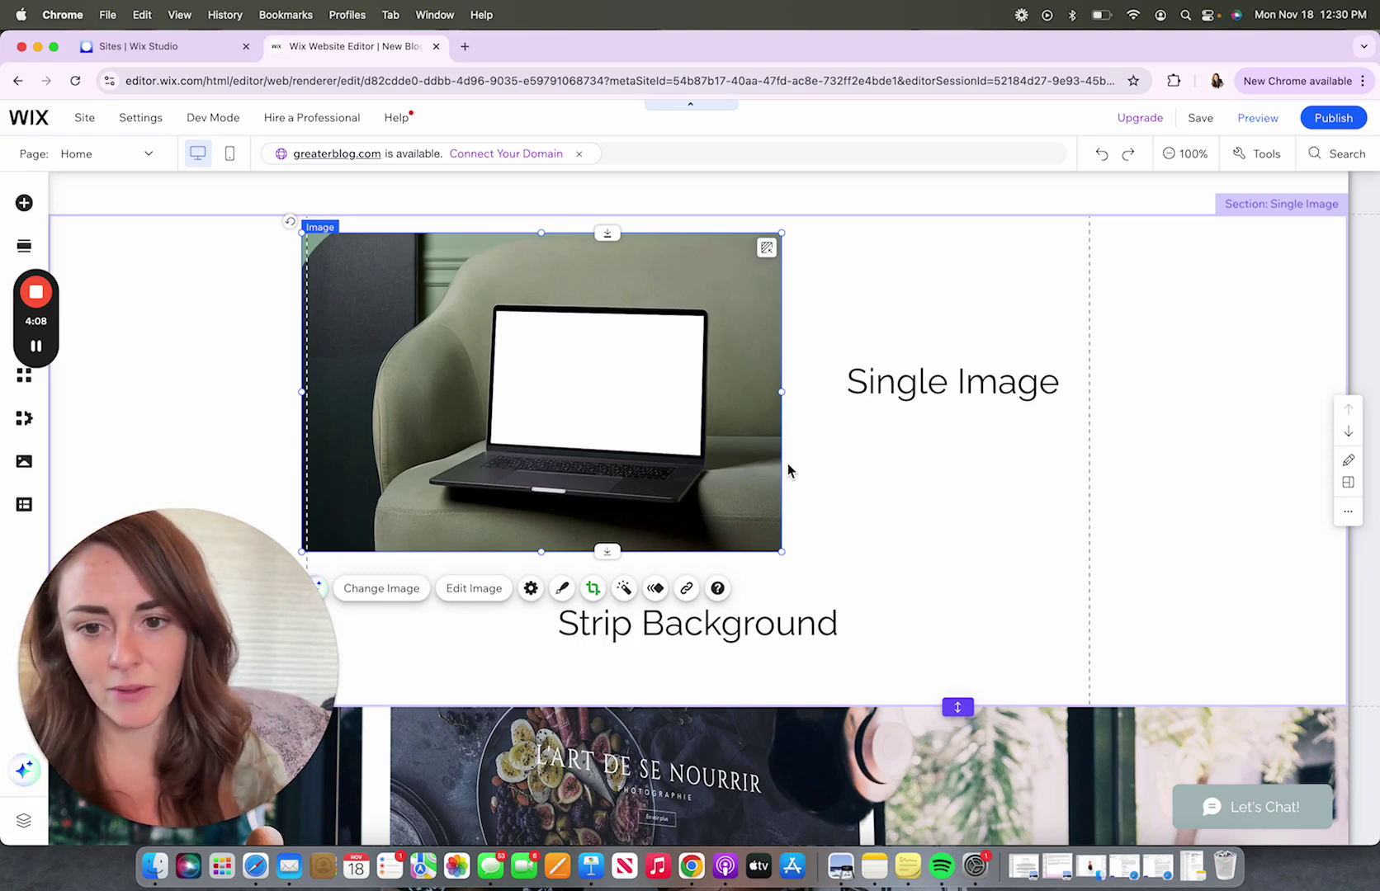
Crop the laptop image to an irregular polygon shape after trying the circle, and apply the crop
left_click(593, 589)
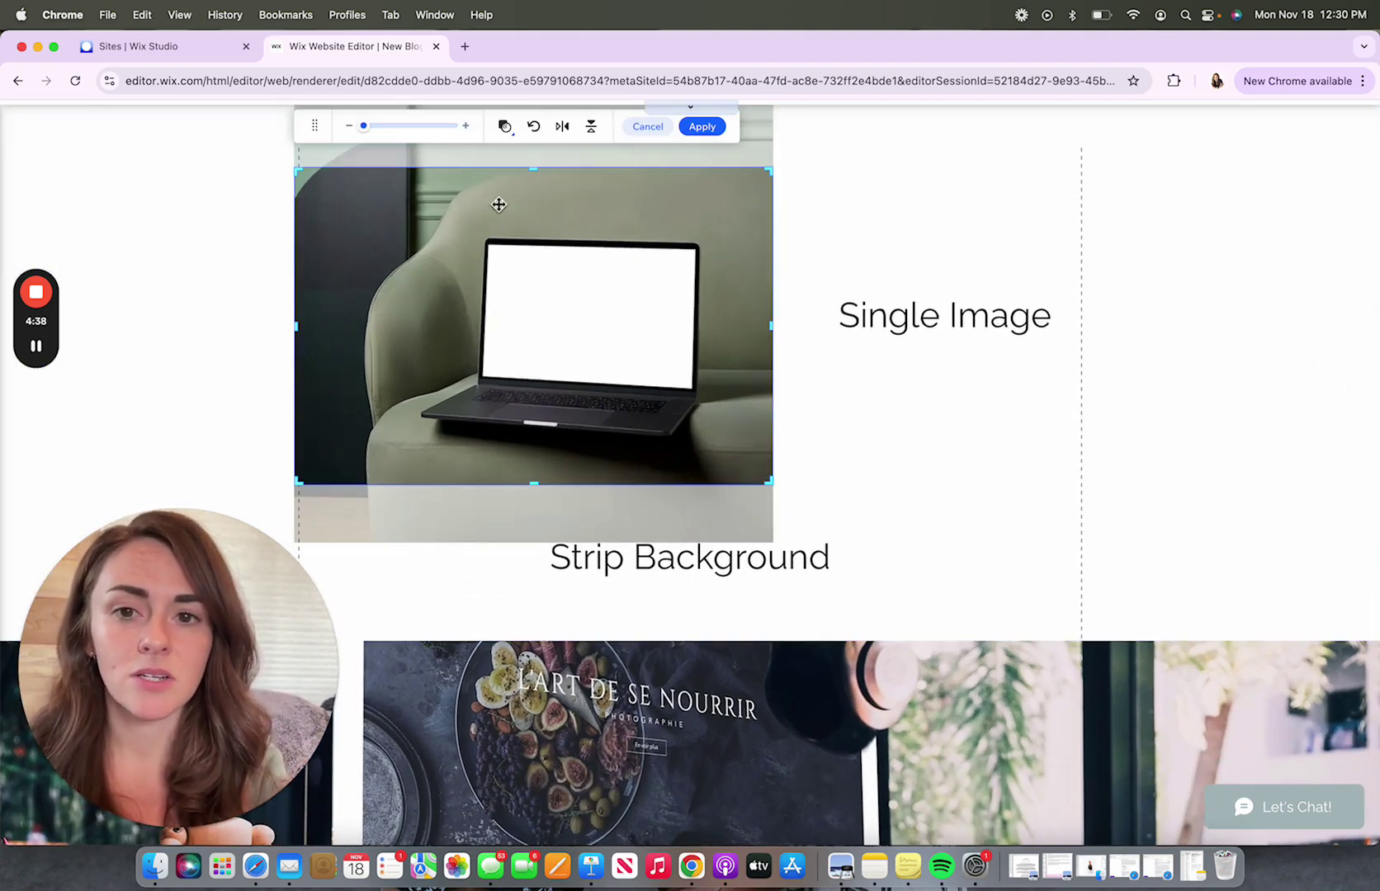
left_click(505, 127)
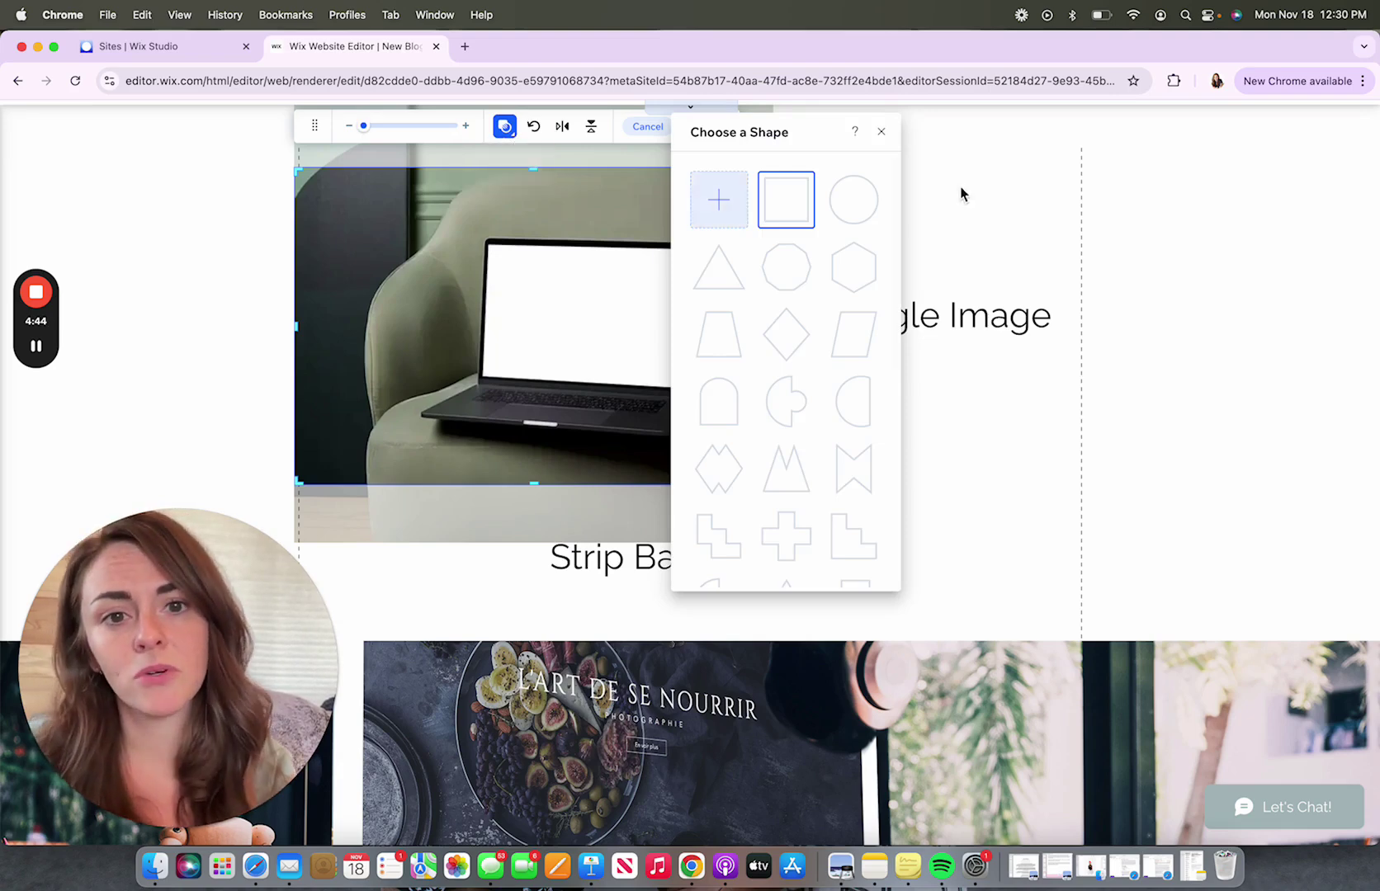
left_click(858, 216)
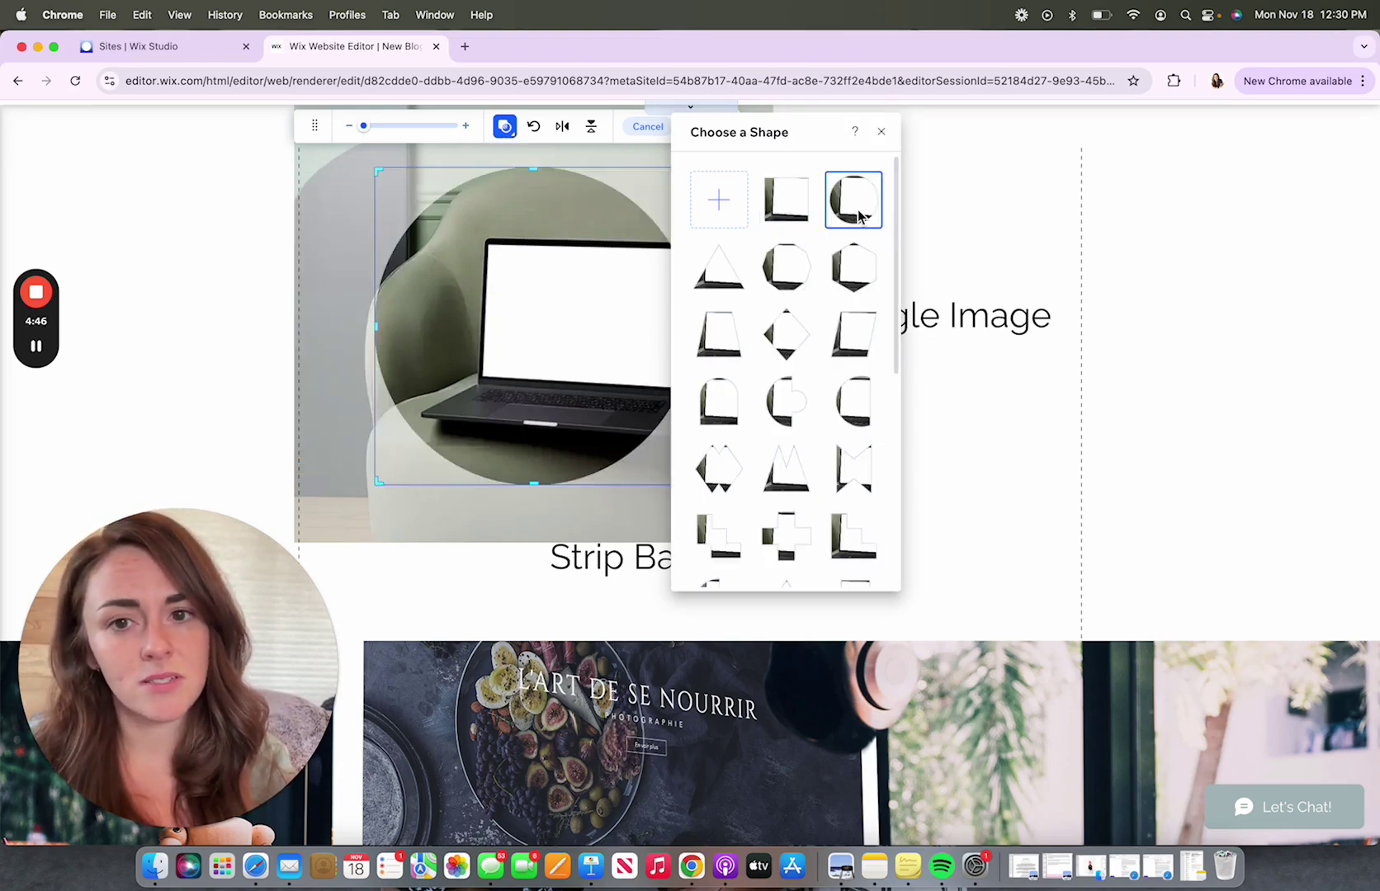
scroll(766, 531, "down", 5)
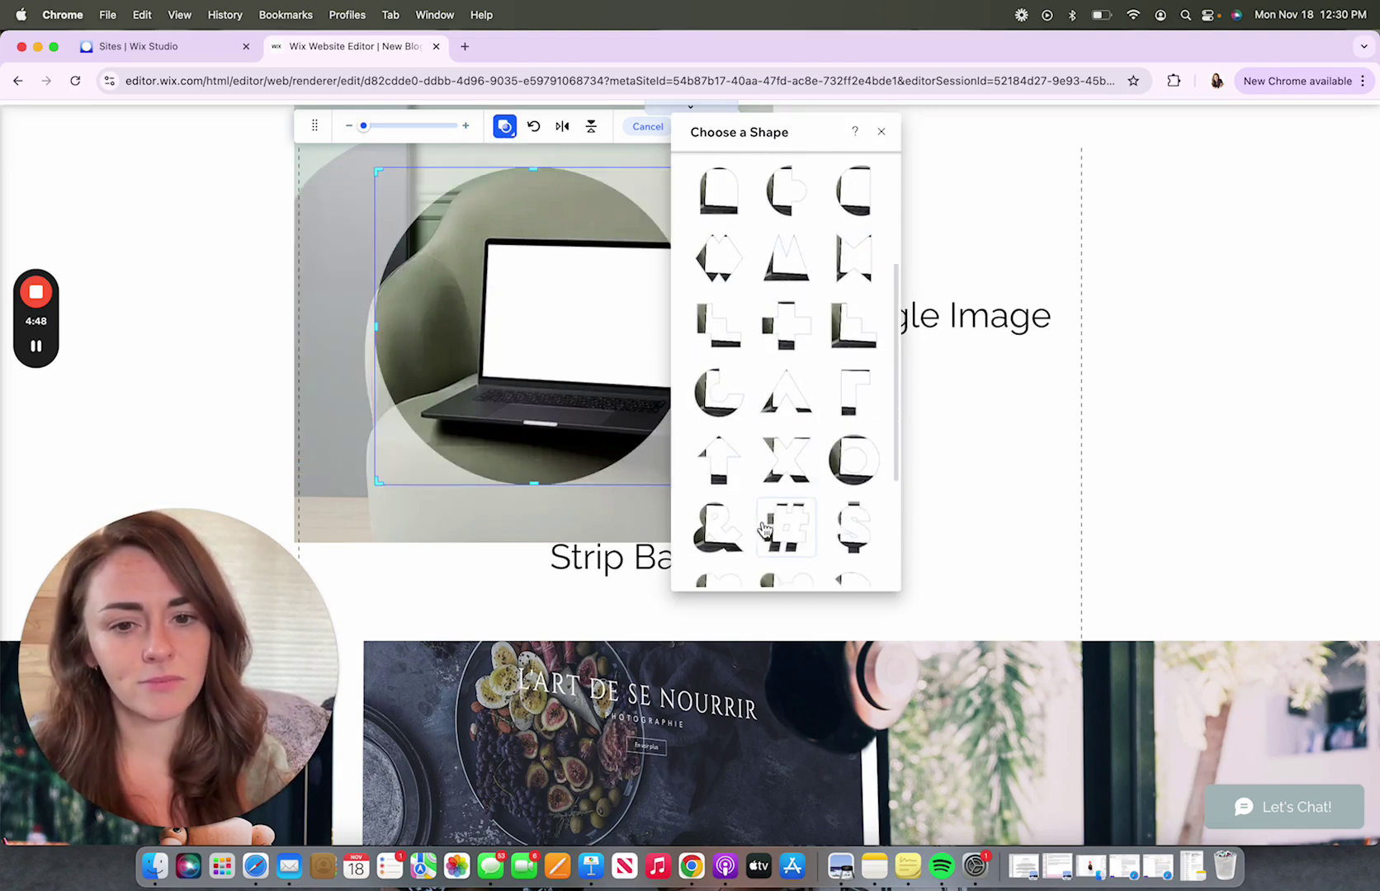
left_click(862, 454)
scroll(864, 456, "down", 10)
left_click(722, 471)
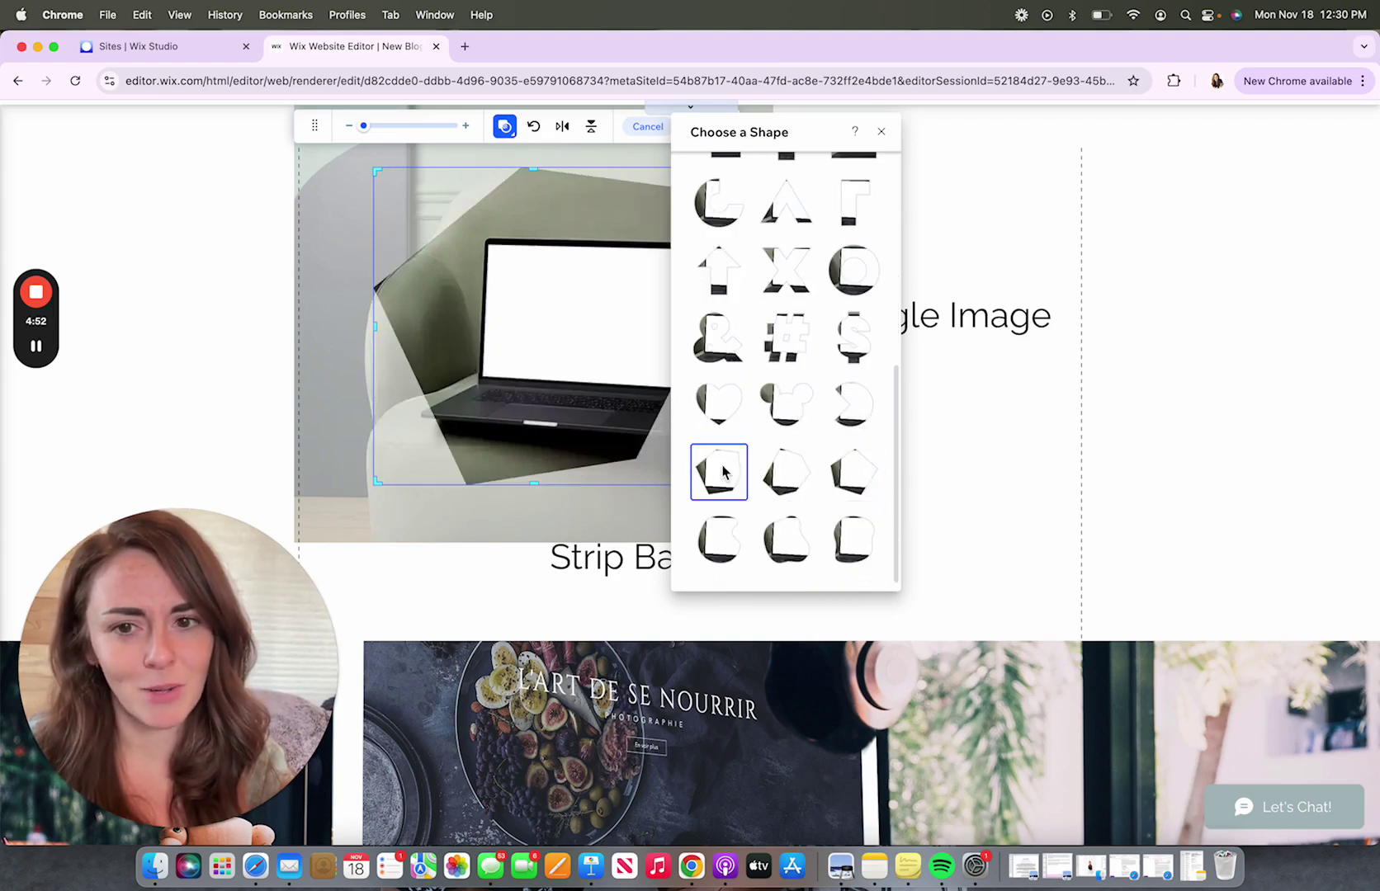
left_click(882, 131)
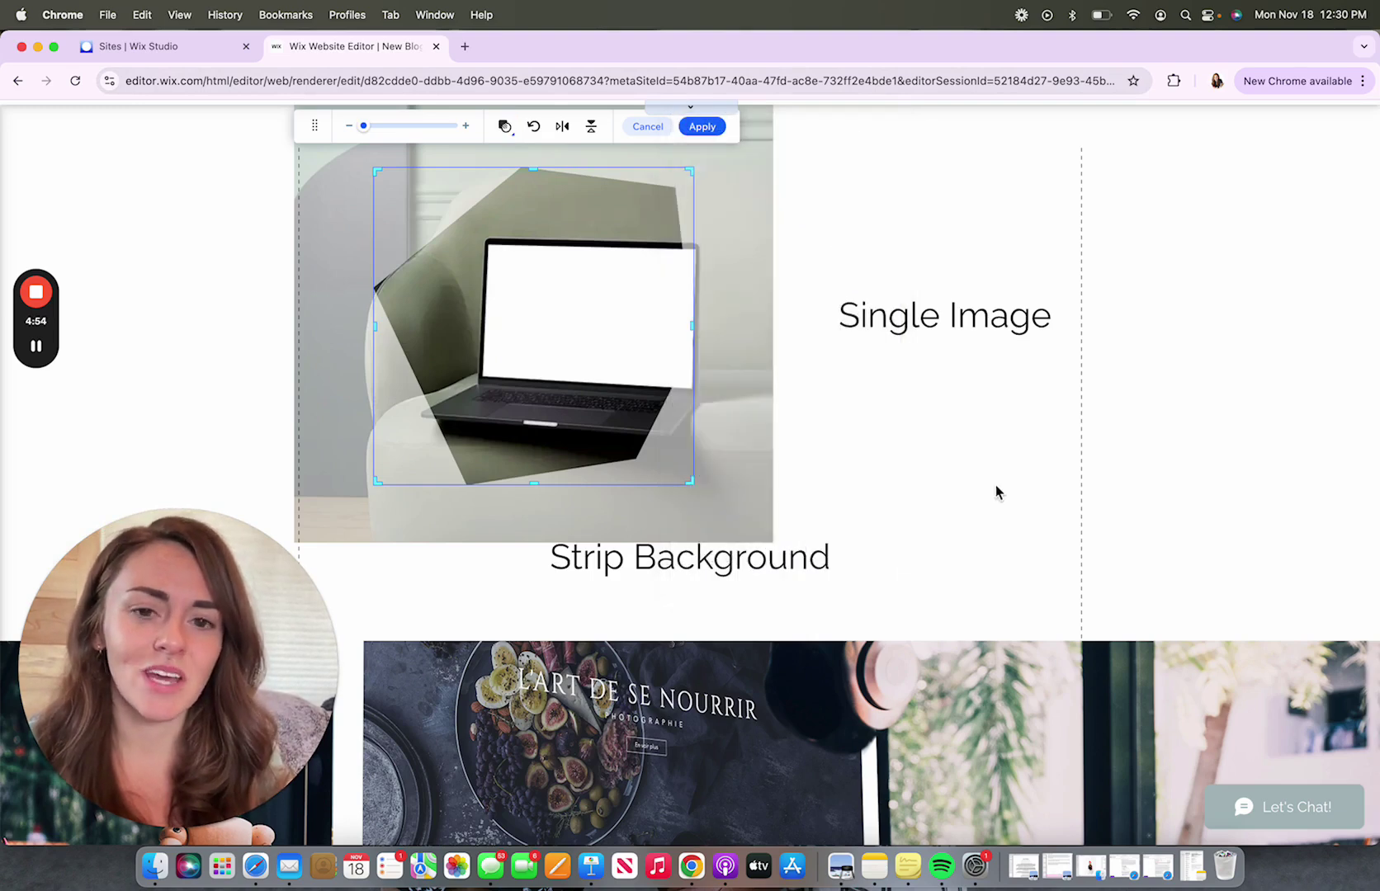
left_click(702, 126)
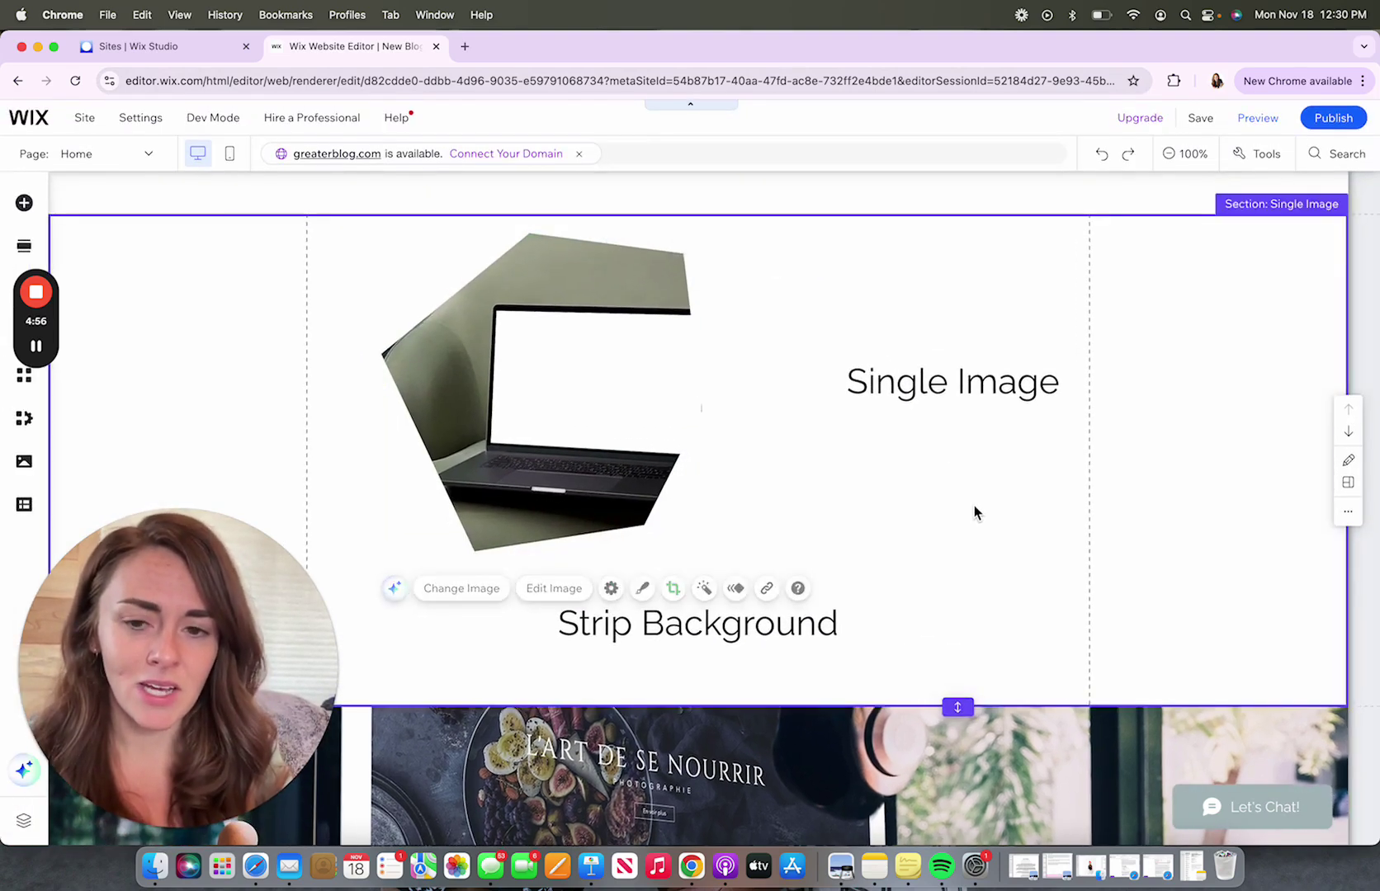
left_click(974, 509)
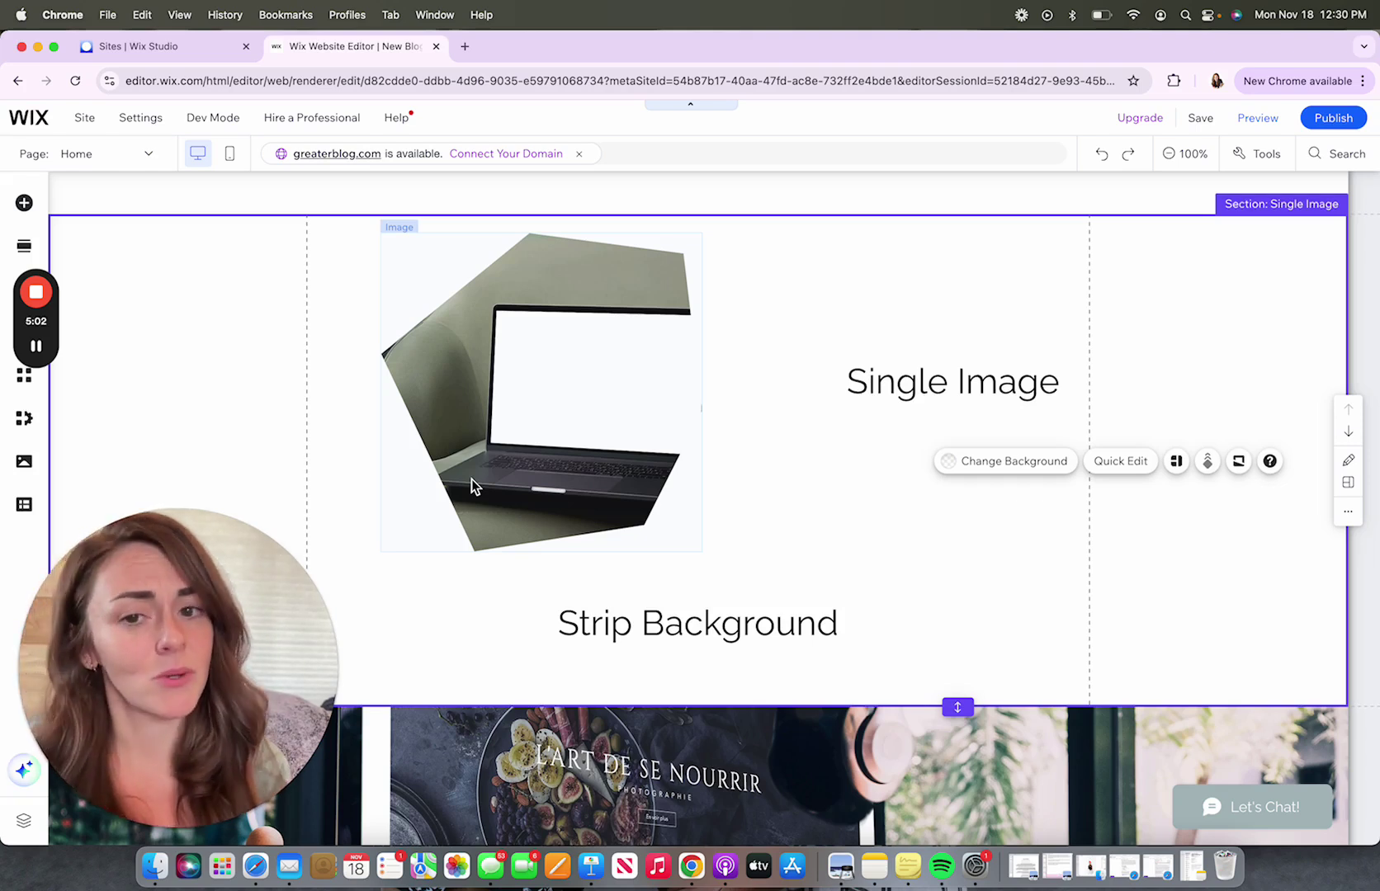
Zoom out the laptop photo within its polygon crop so the whole laptop fits inside, and apply the crop
left_click(540, 449)
key("super+shift+f")
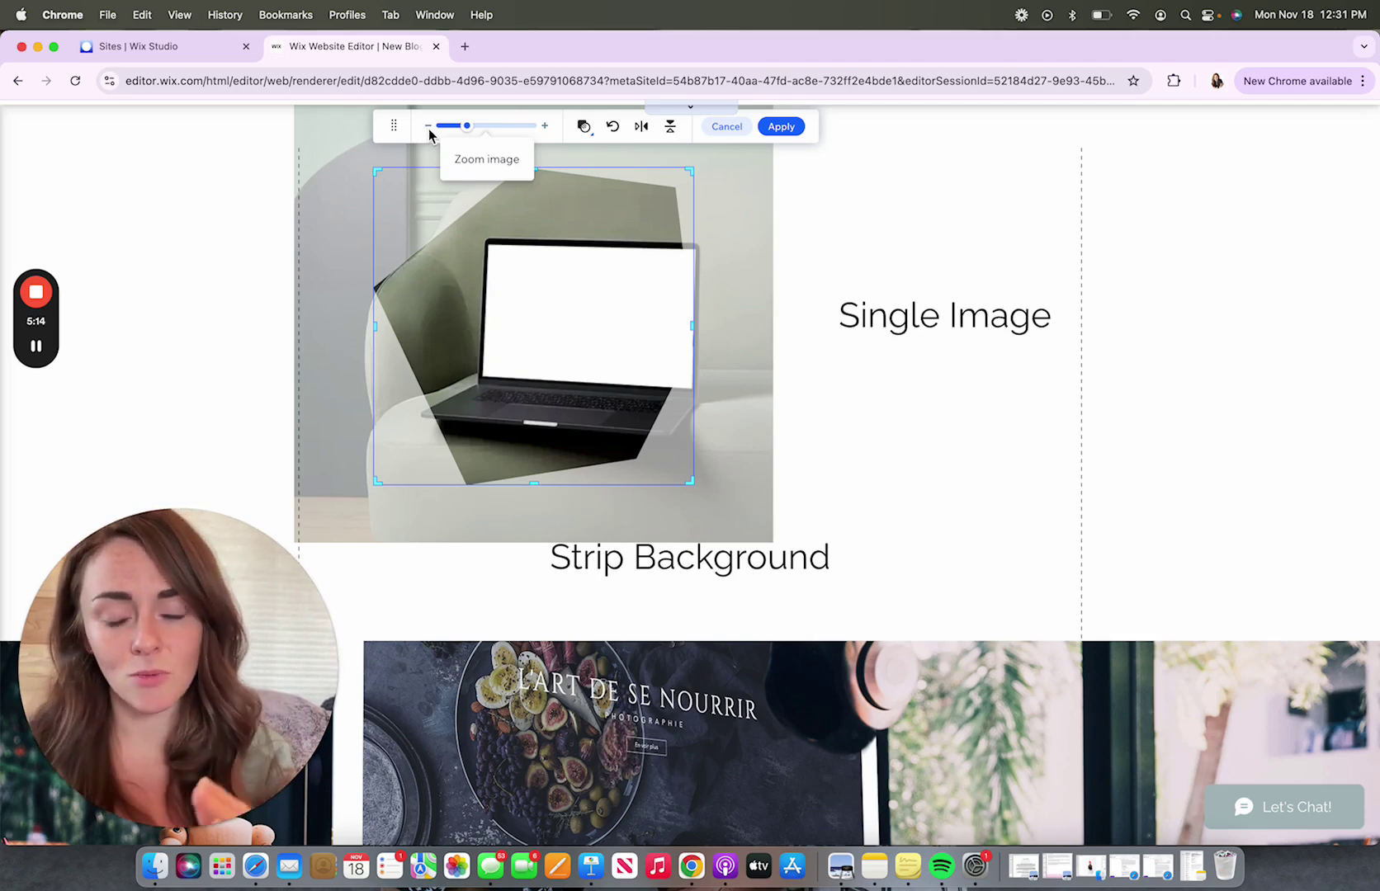
left_click_drag(467, 126, 445, 128)
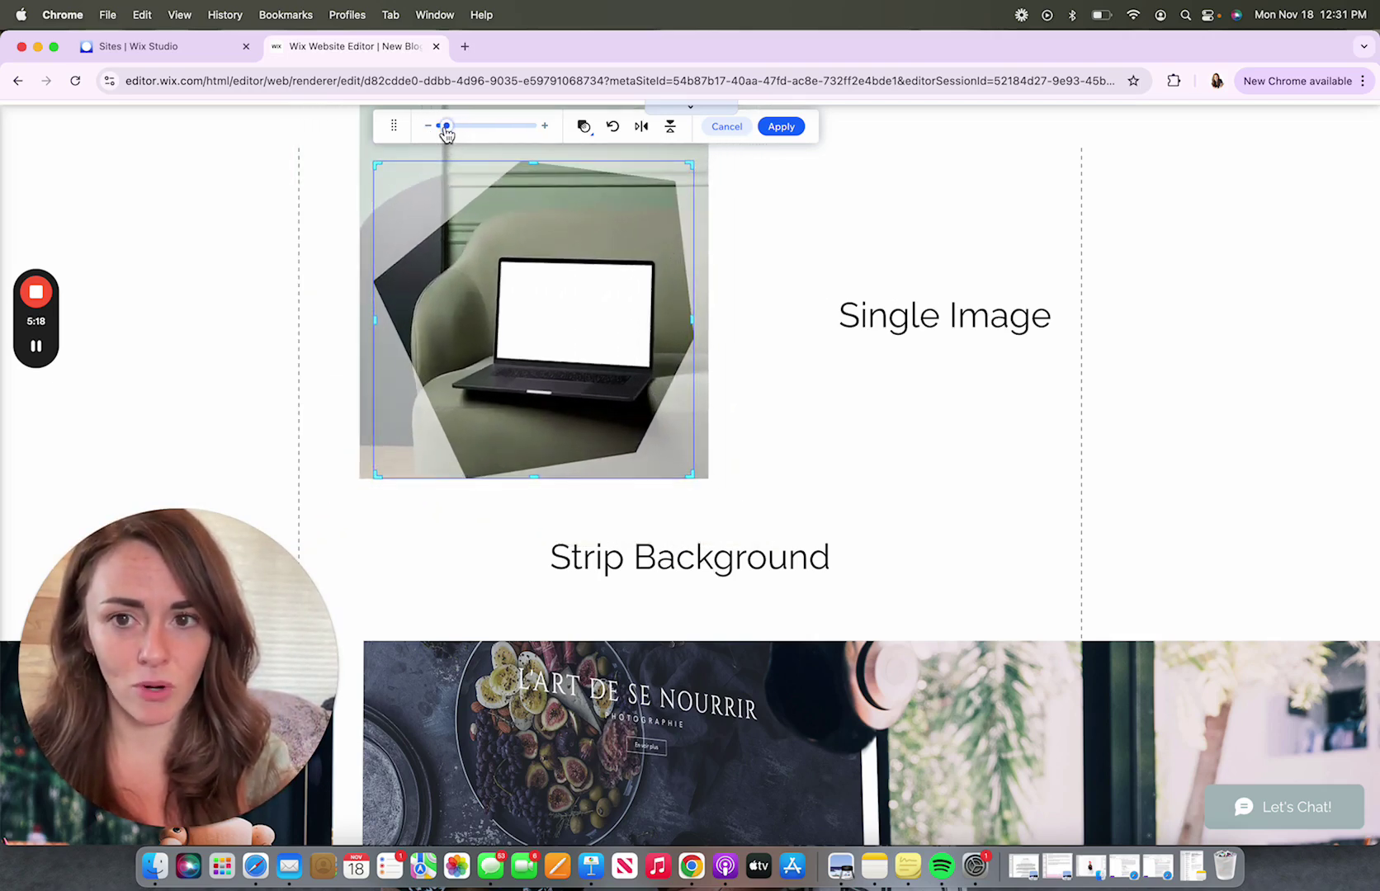
left_click(788, 126)
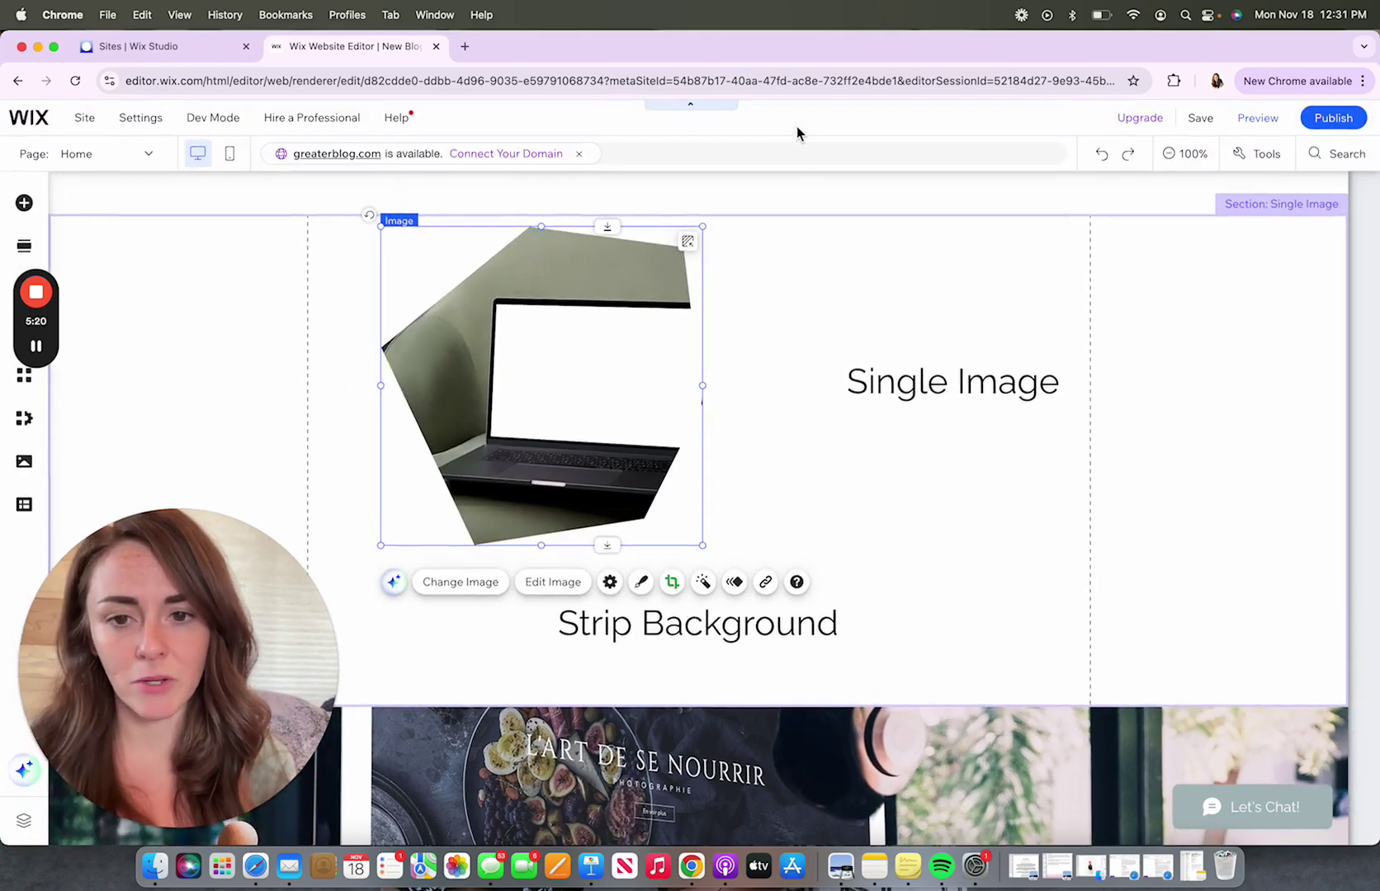
left_click(994, 569)
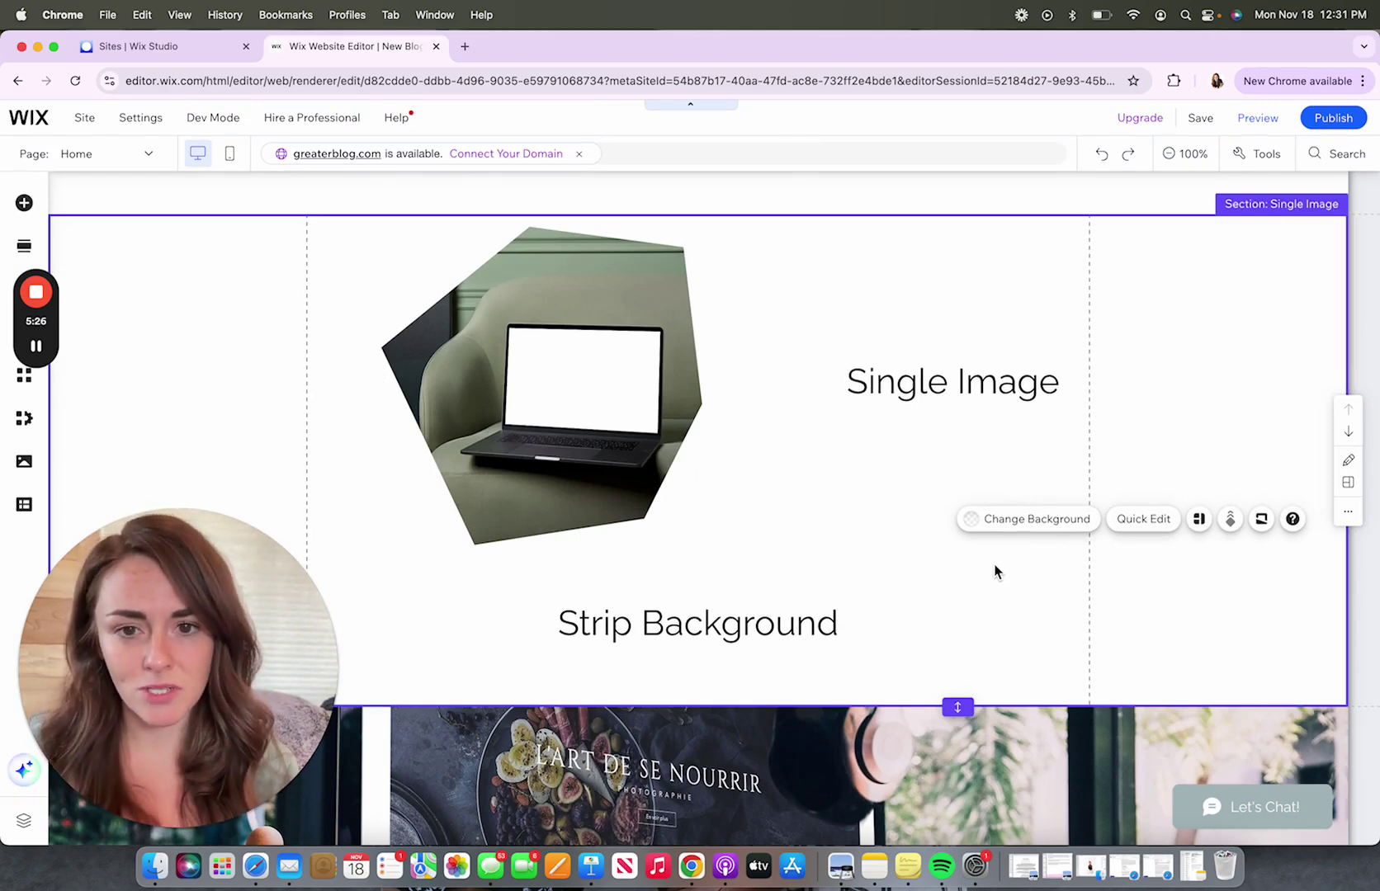
Open the image settings for the background of the Decorative section below the Strip Background heading
scroll(996, 569, "down", 6)
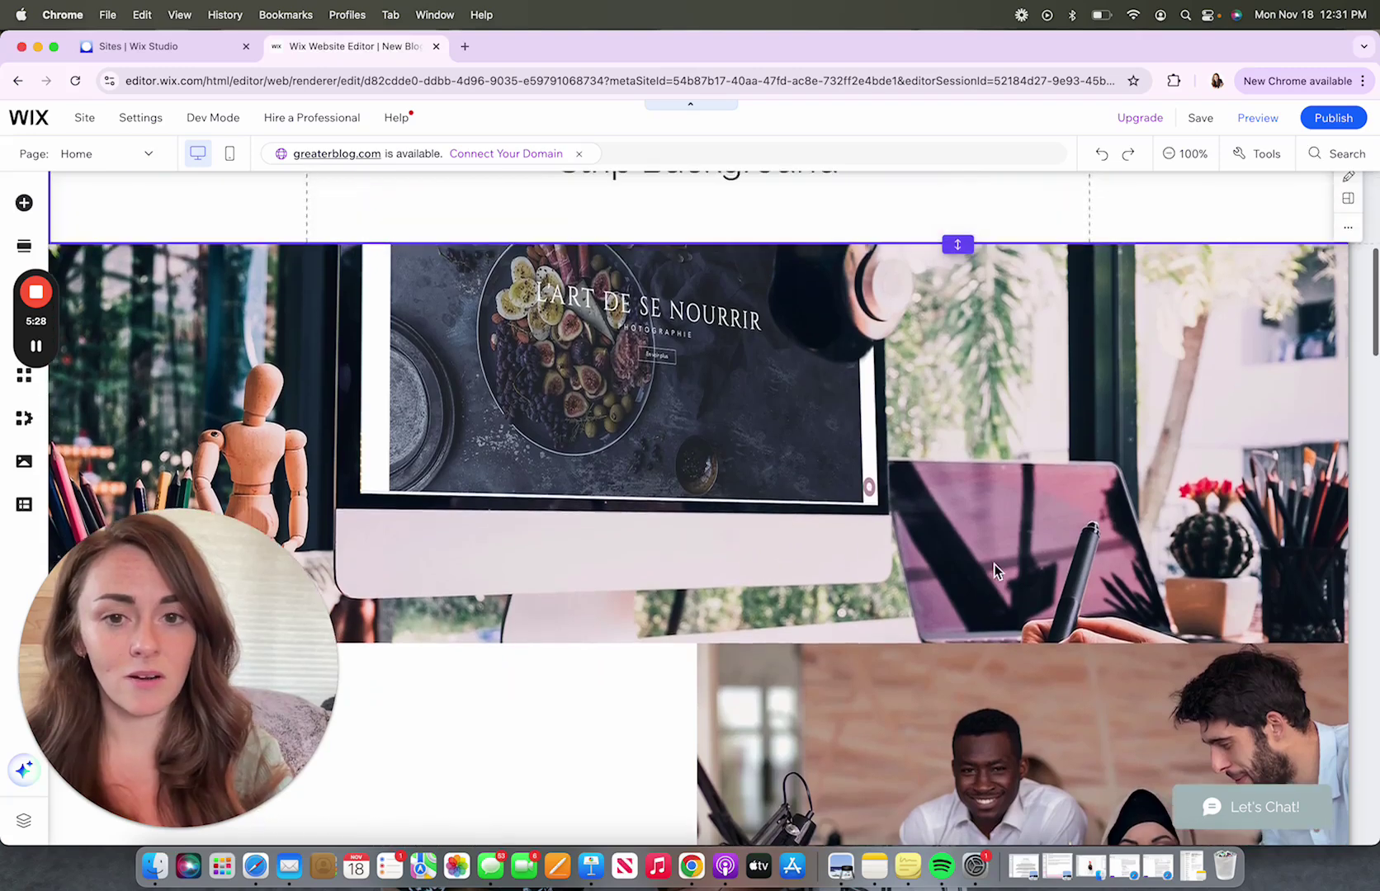
left_click(993, 563)
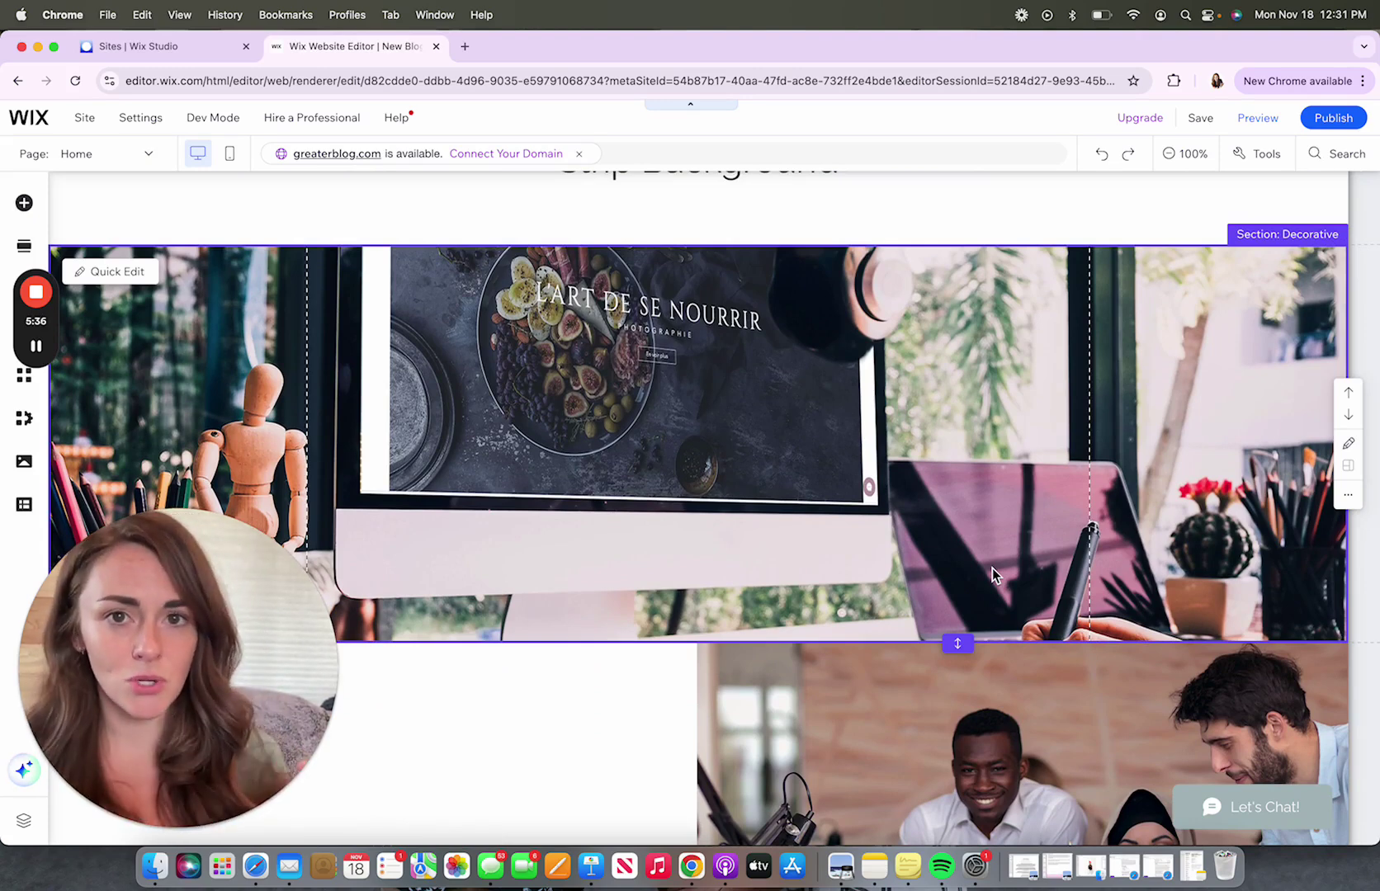
left_click(838, 404)
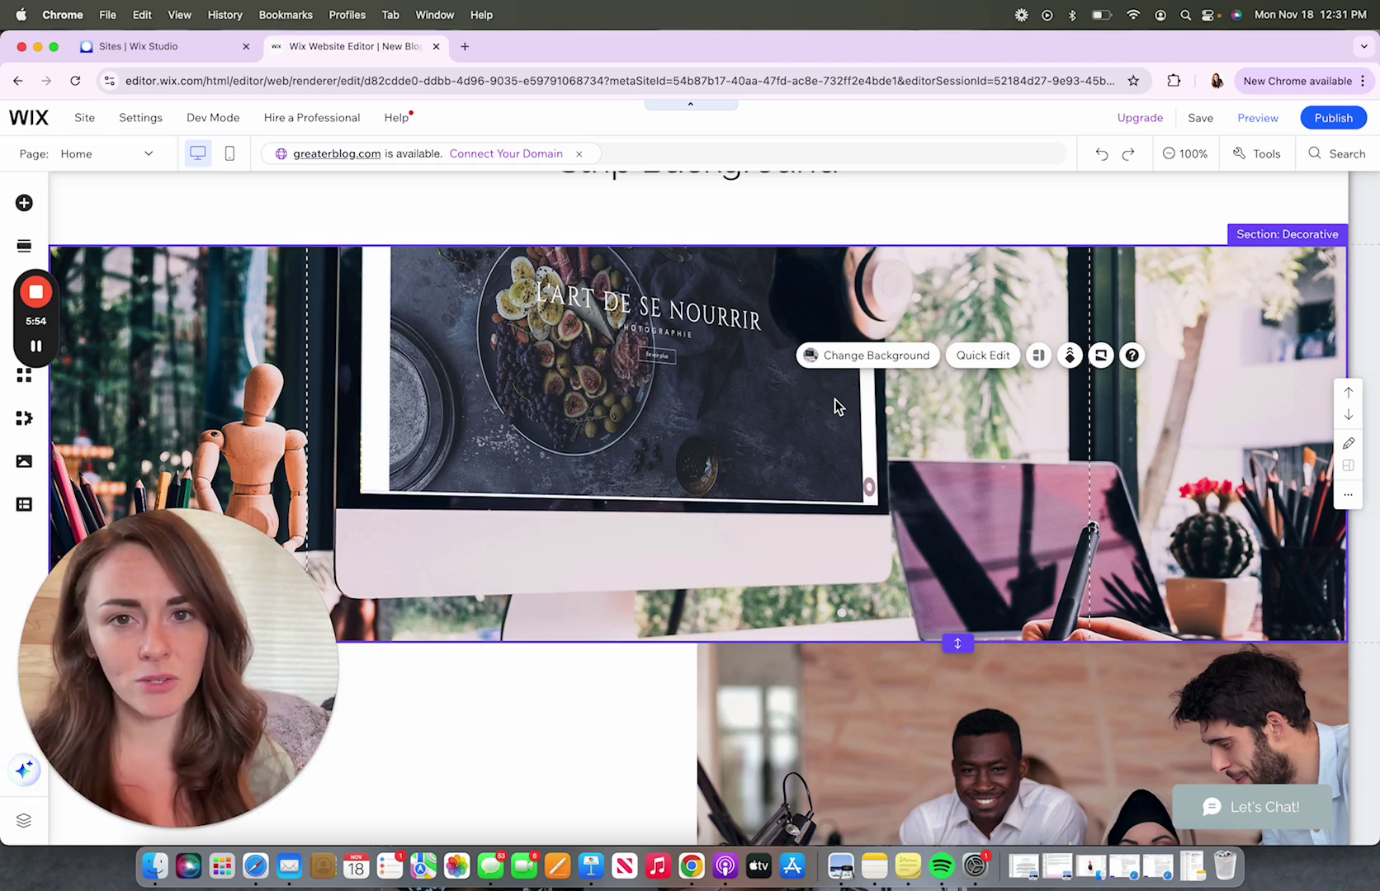
left_click(865, 366)
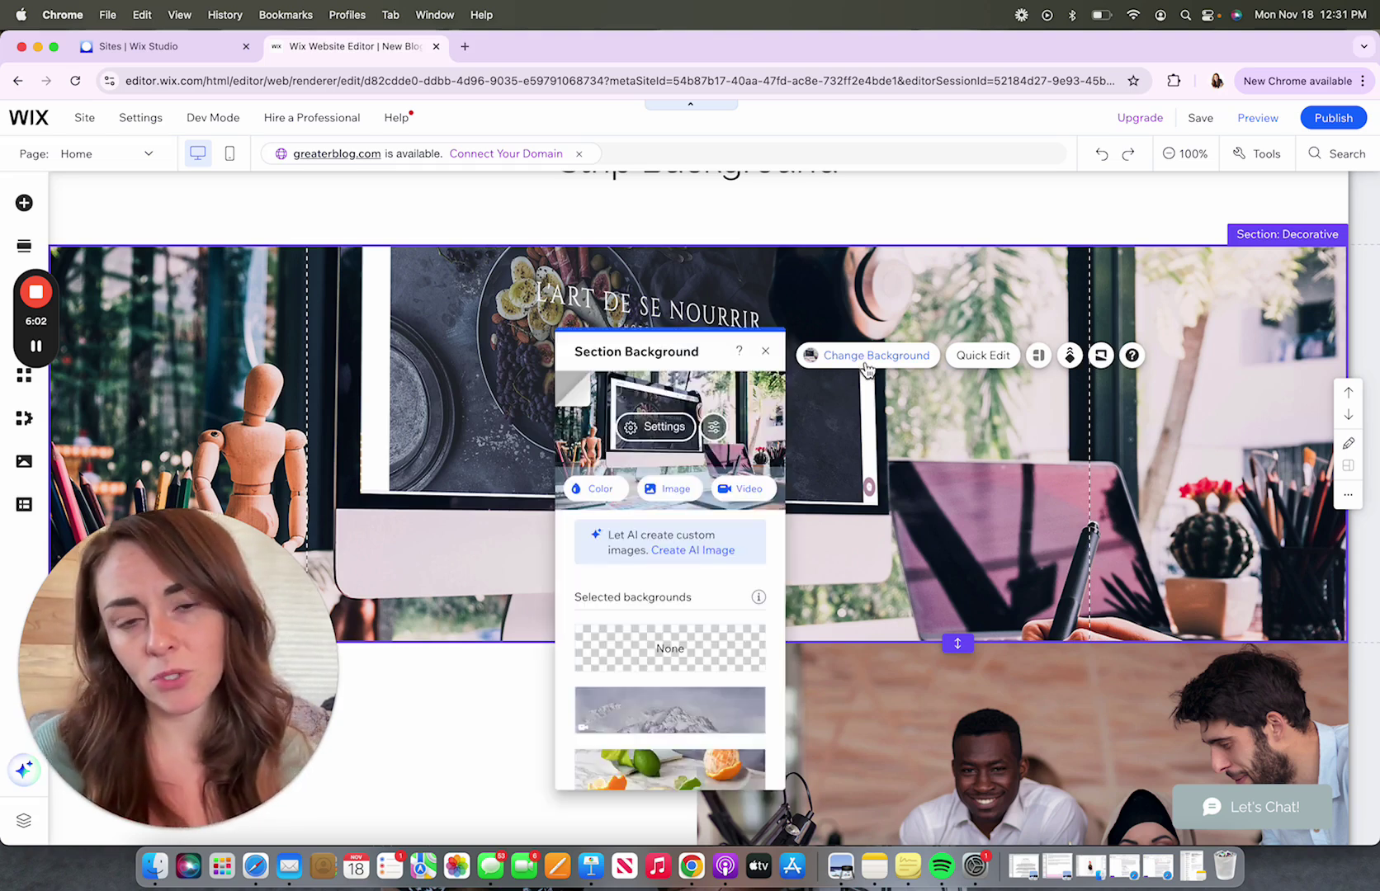
left_click(683, 439)
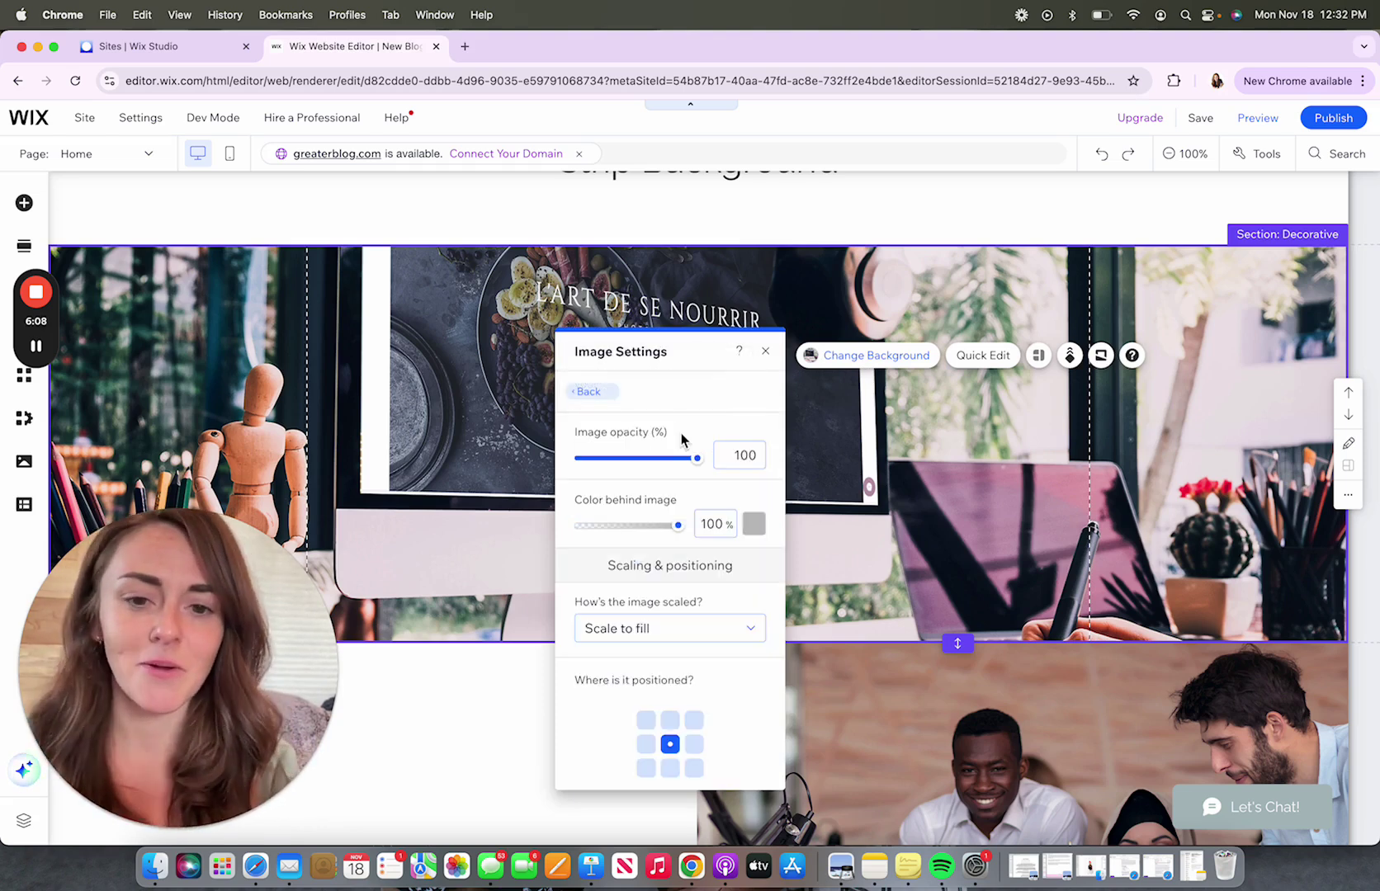
Try the Original size and Tile scaling options on the Decorative section's background image, and return it to Scale to fill
scroll(639, 649, "down", 1)
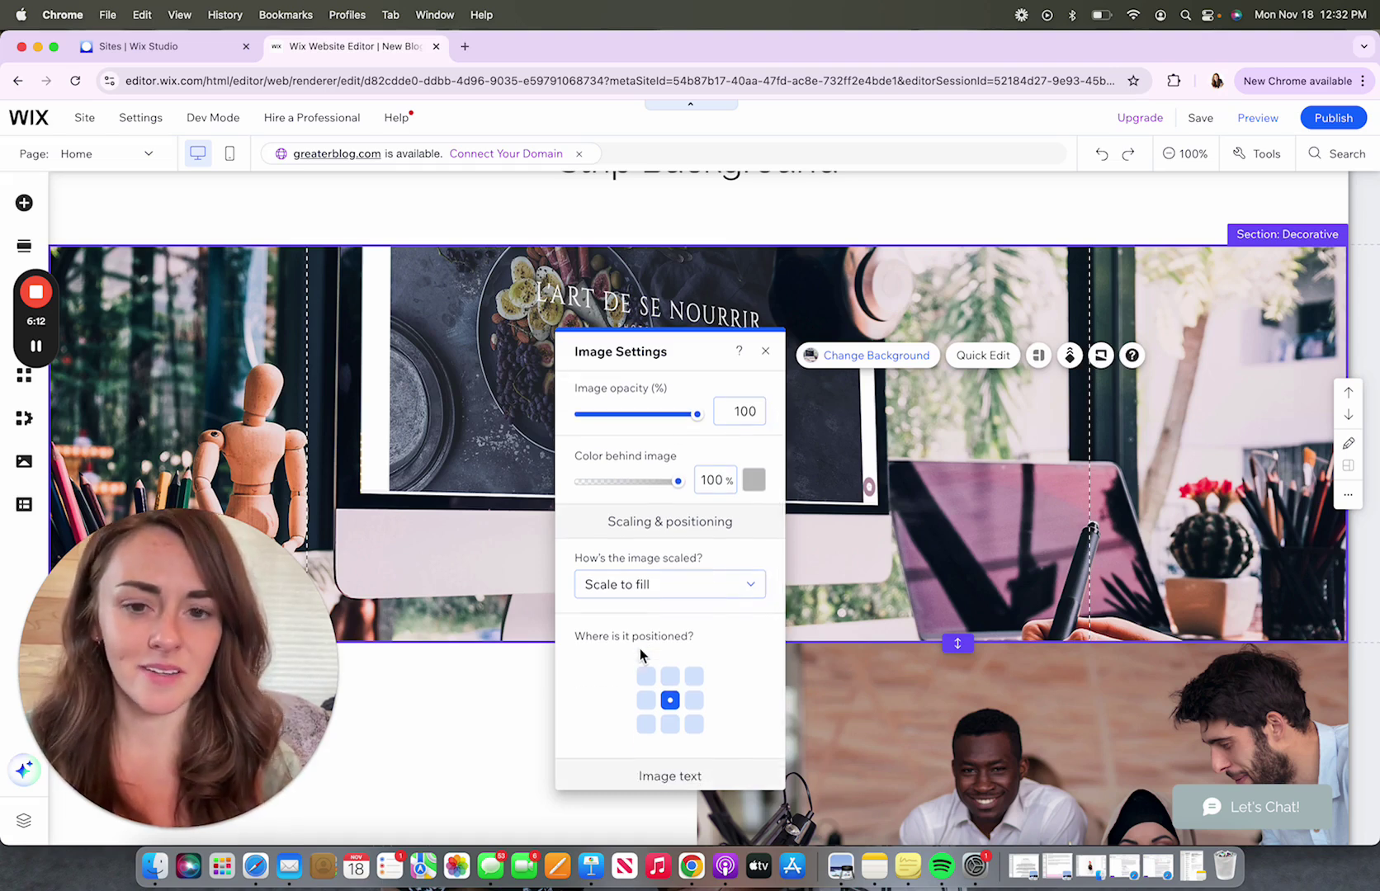
left_click(675, 585)
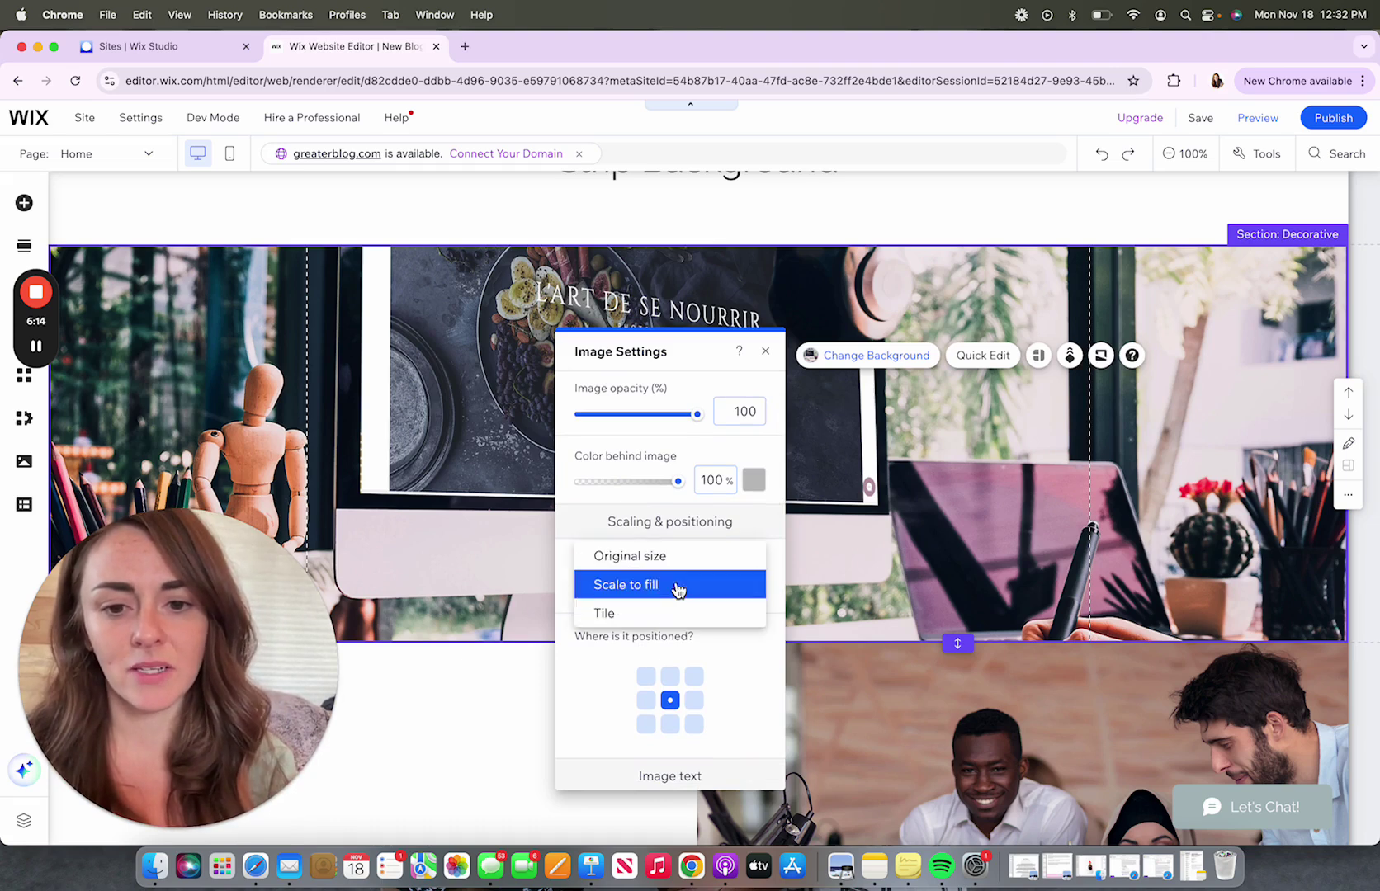
left_click(663, 560)
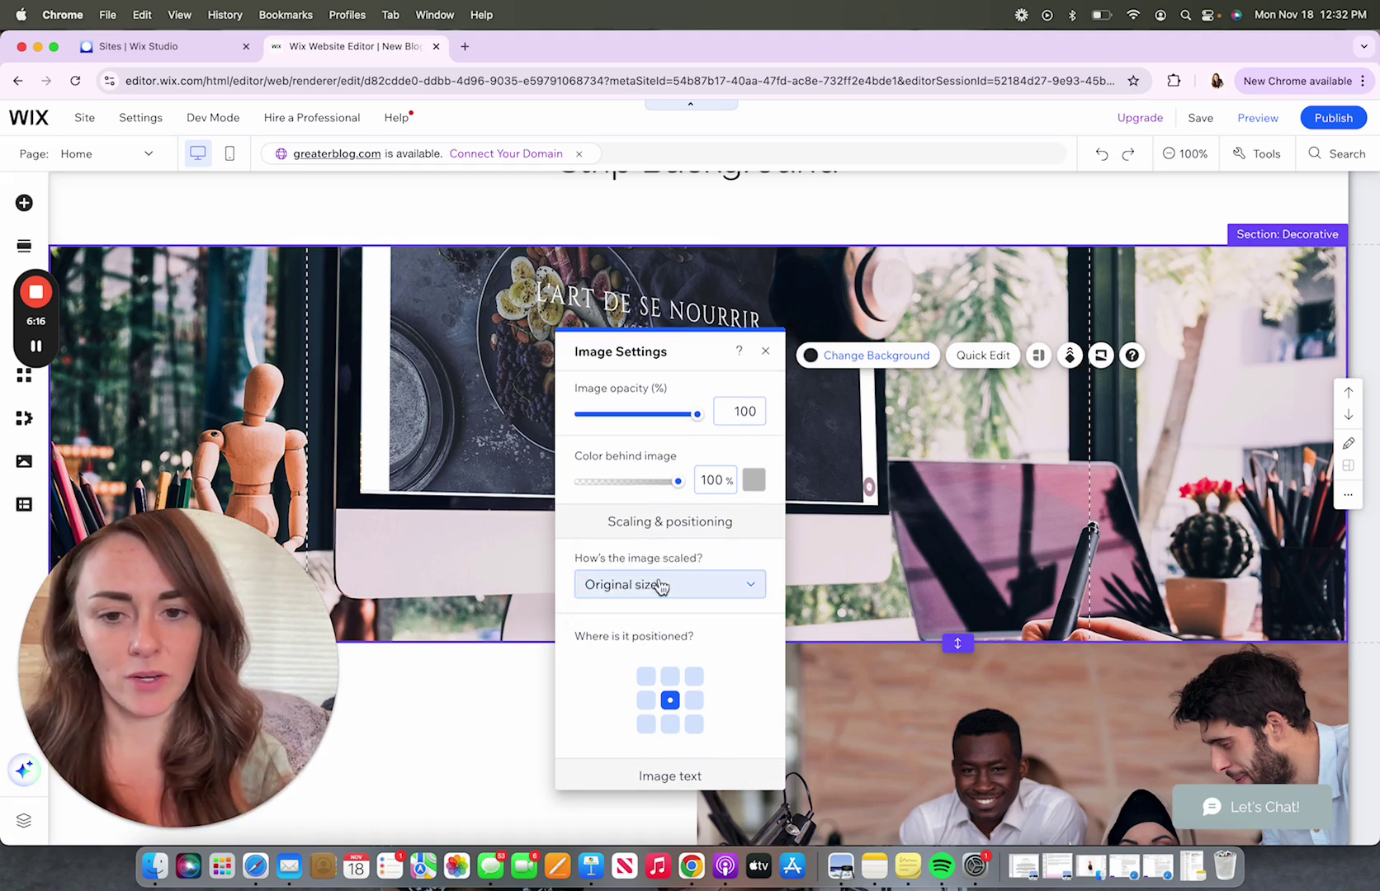
left_click(658, 586)
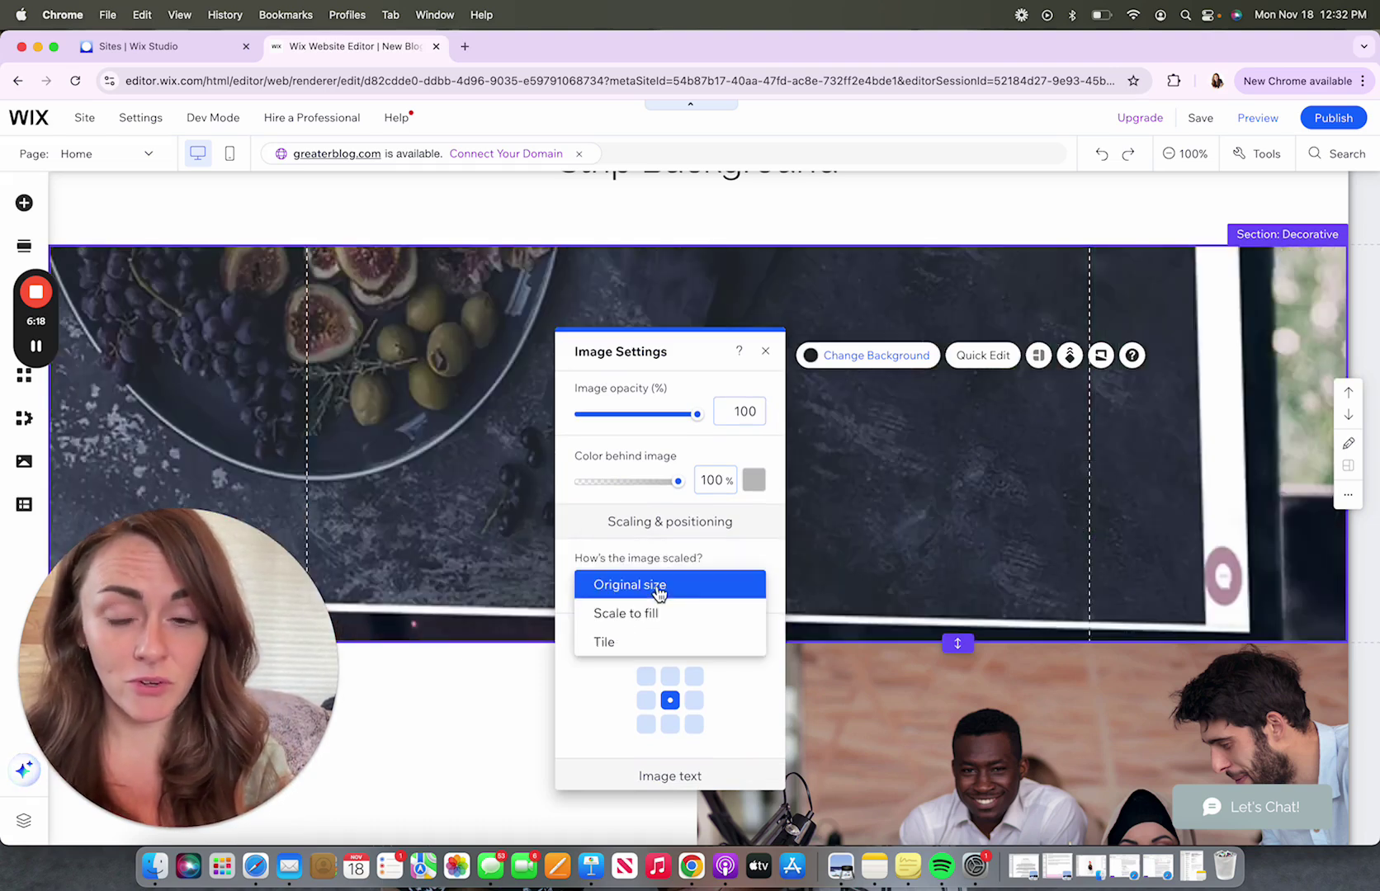
left_click(650, 612)
left_click(642, 600)
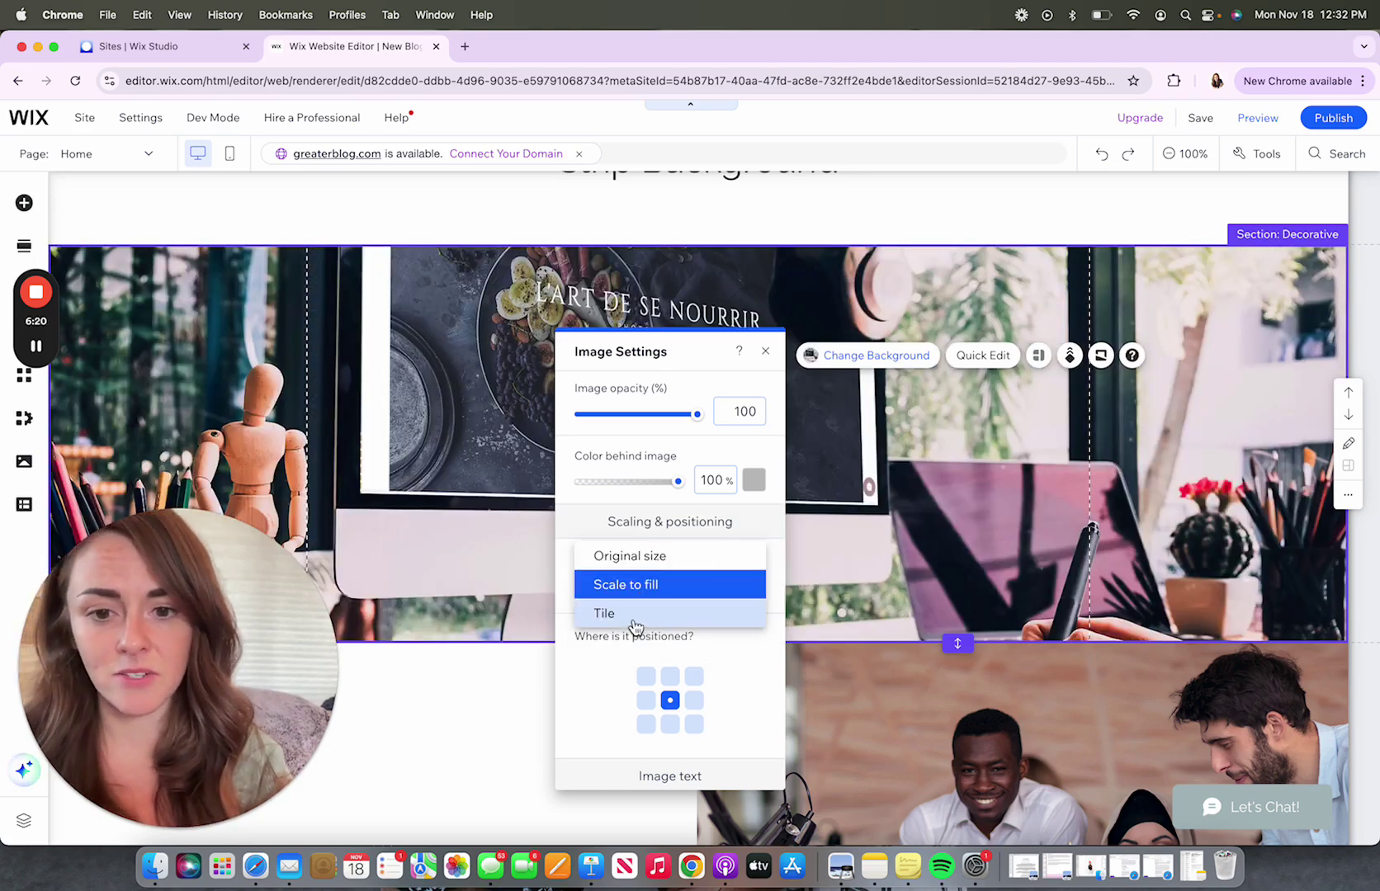
left_click(632, 611)
left_click(634, 598)
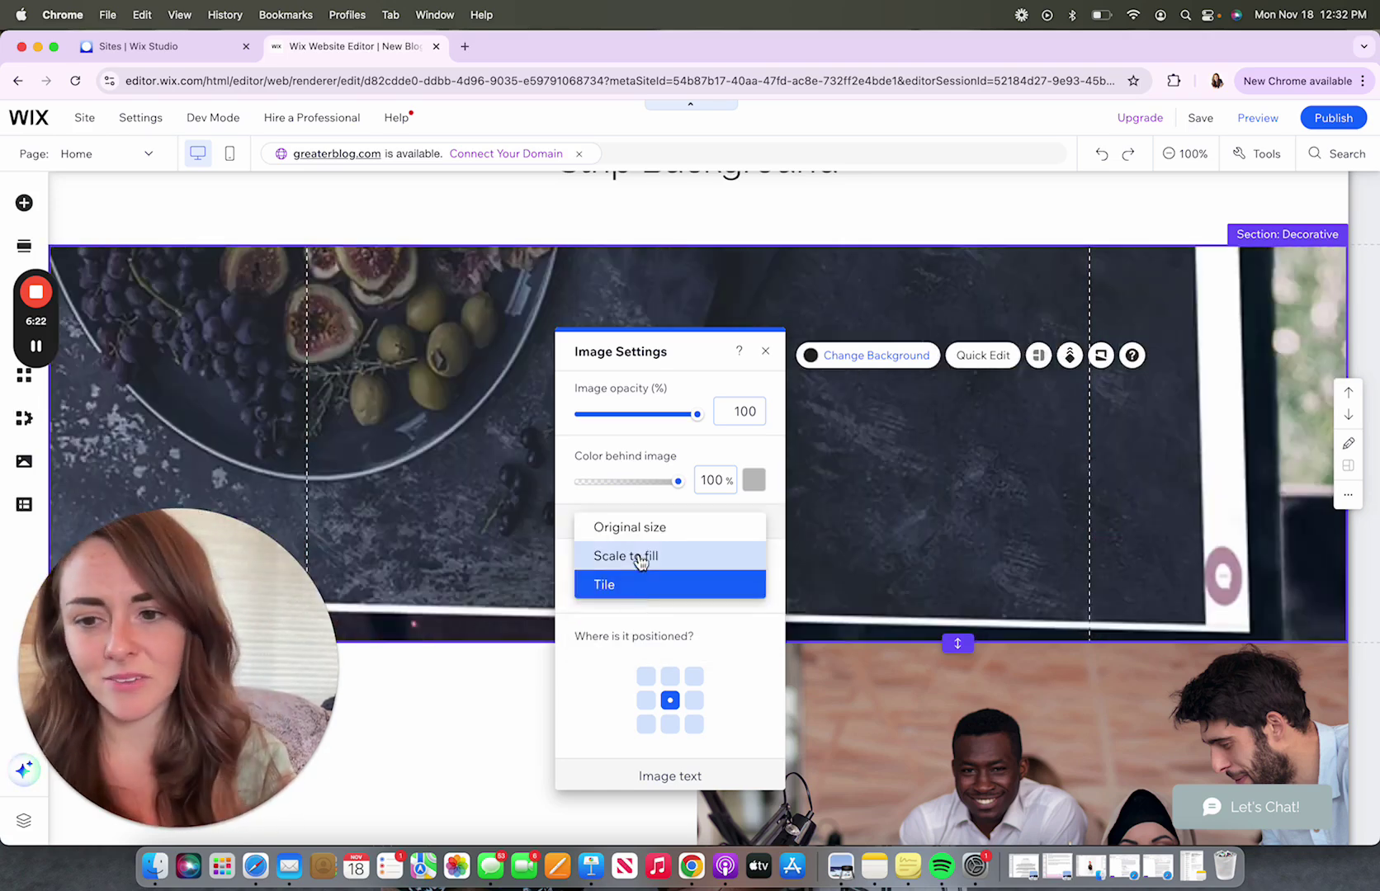
left_click(640, 557)
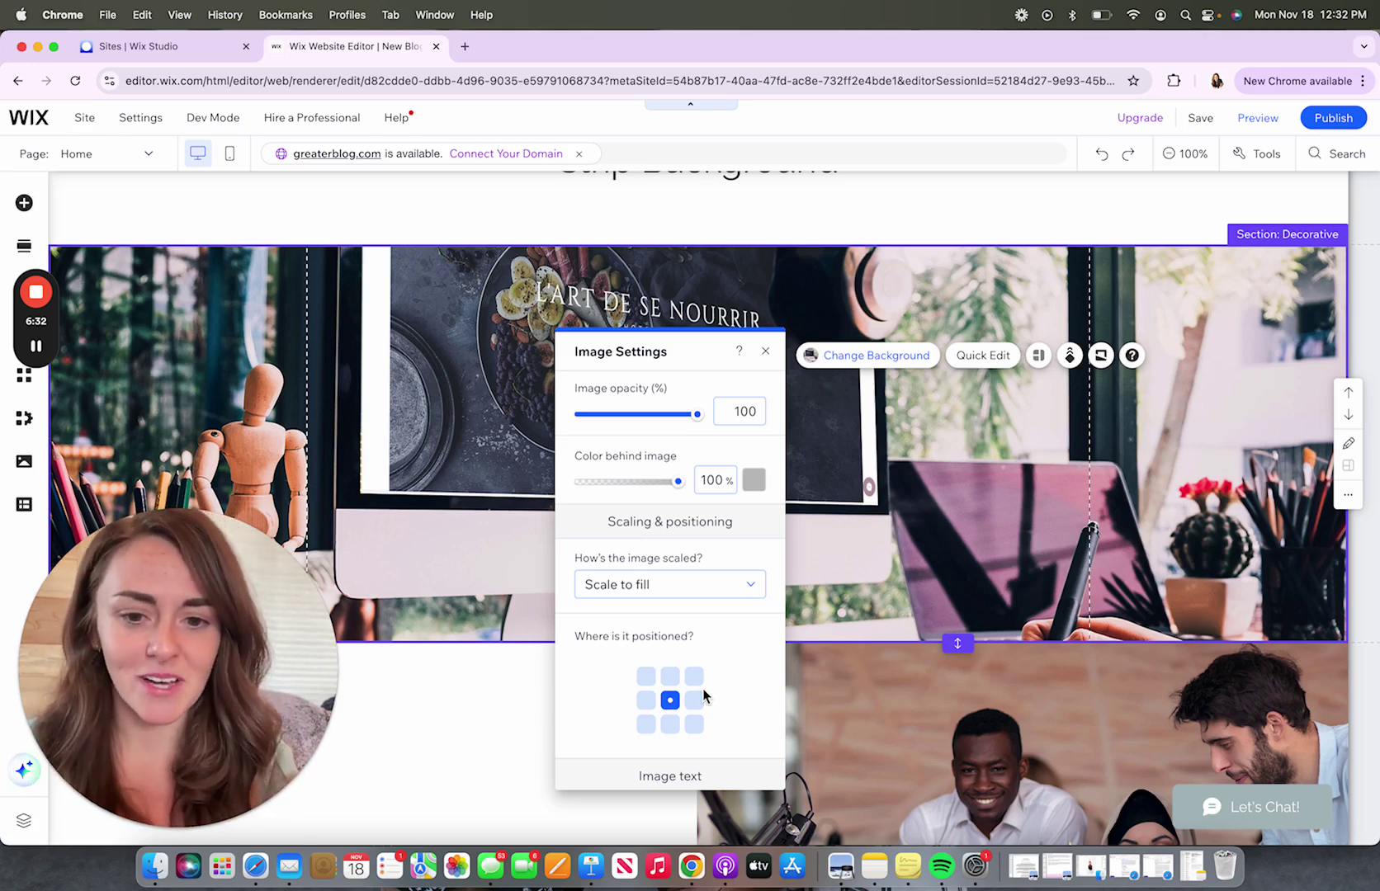
Try several anchor positions for the strip's background image, set it to the bottom-left position, and close the image settings
scroll(690, 660, "down", 2)
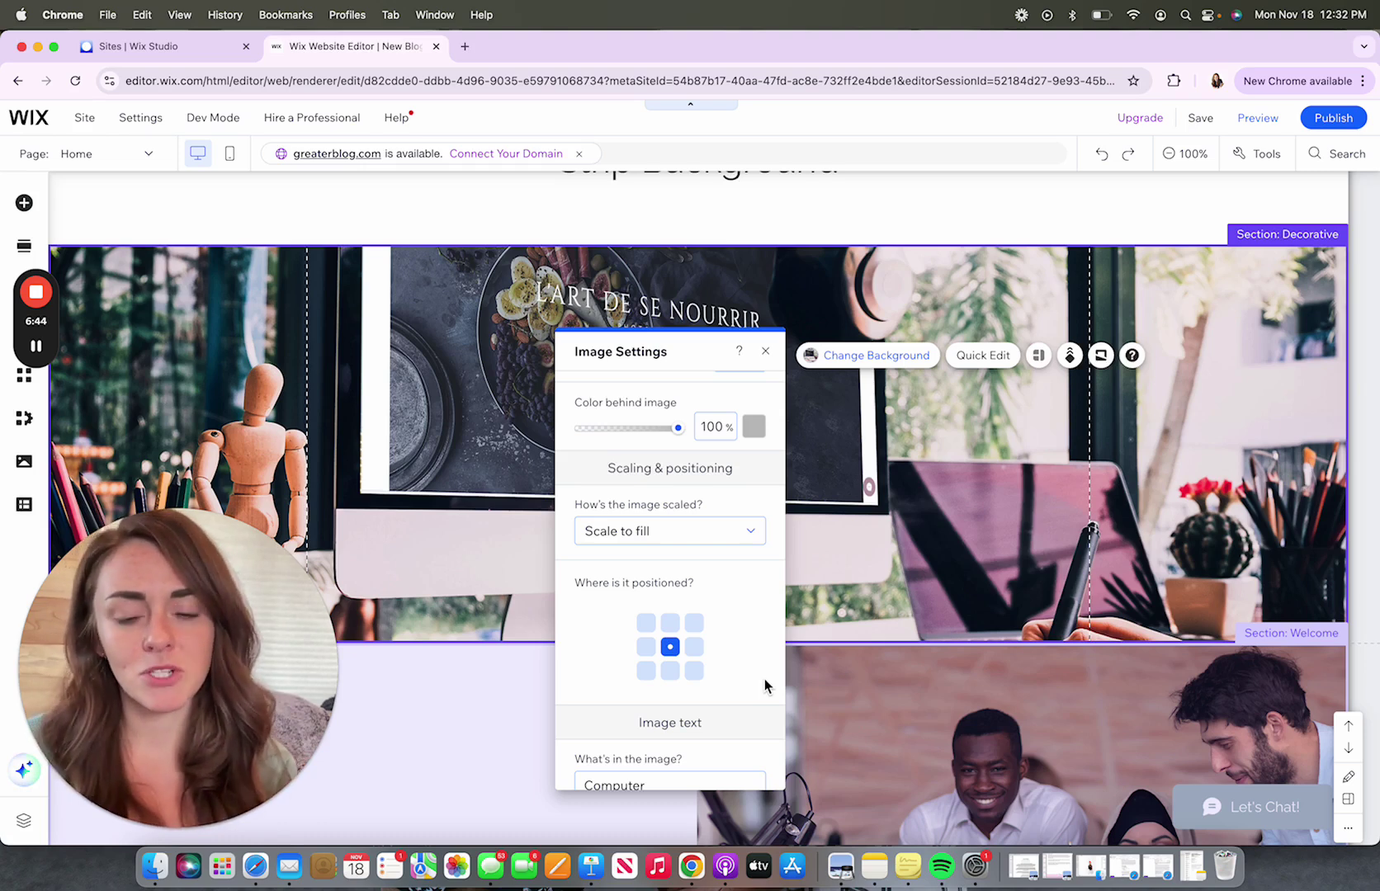
left_click(675, 628)
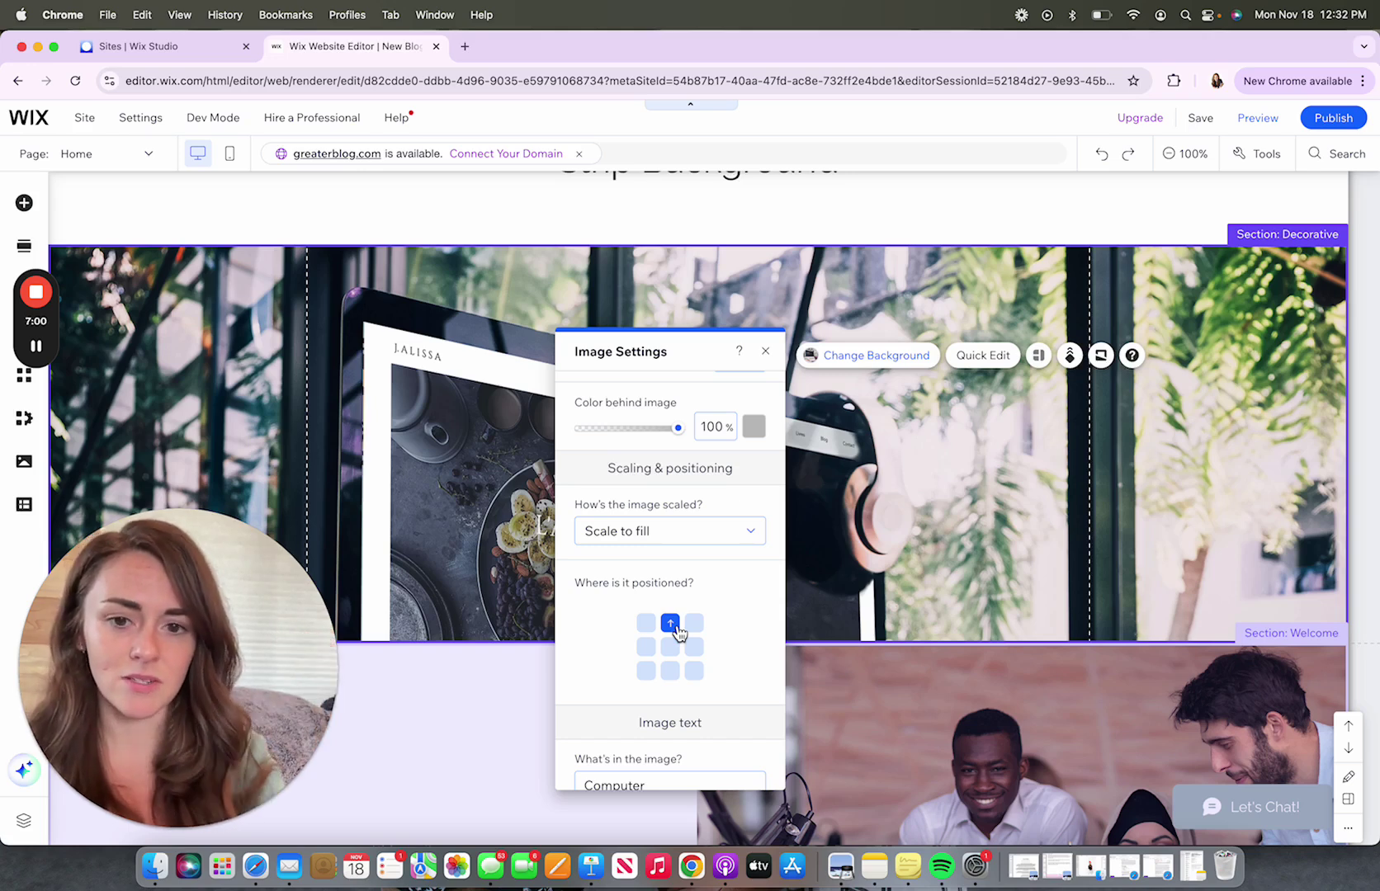
left_click(673, 676)
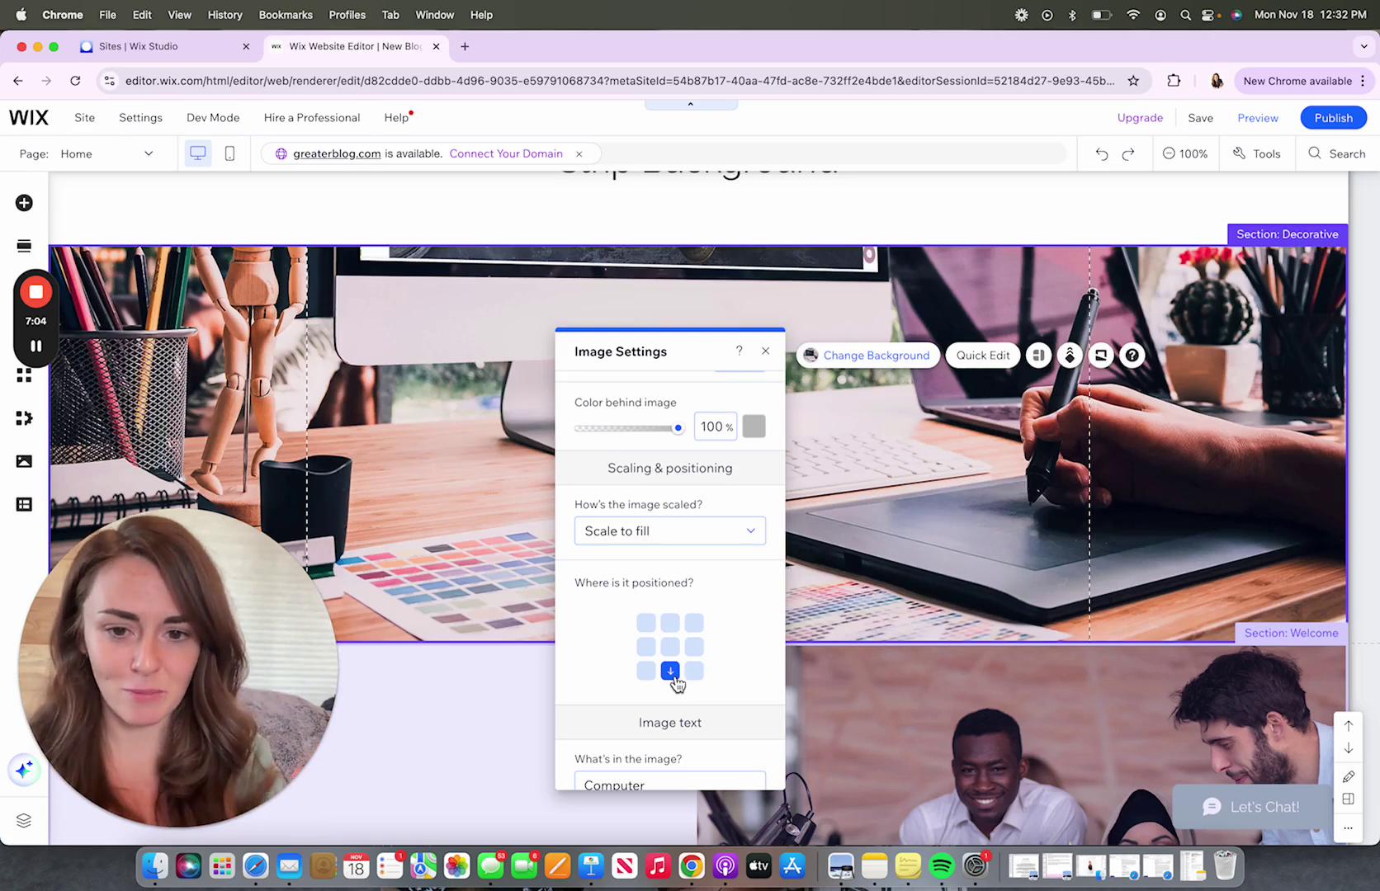
left_click(671, 649)
left_click(694, 649)
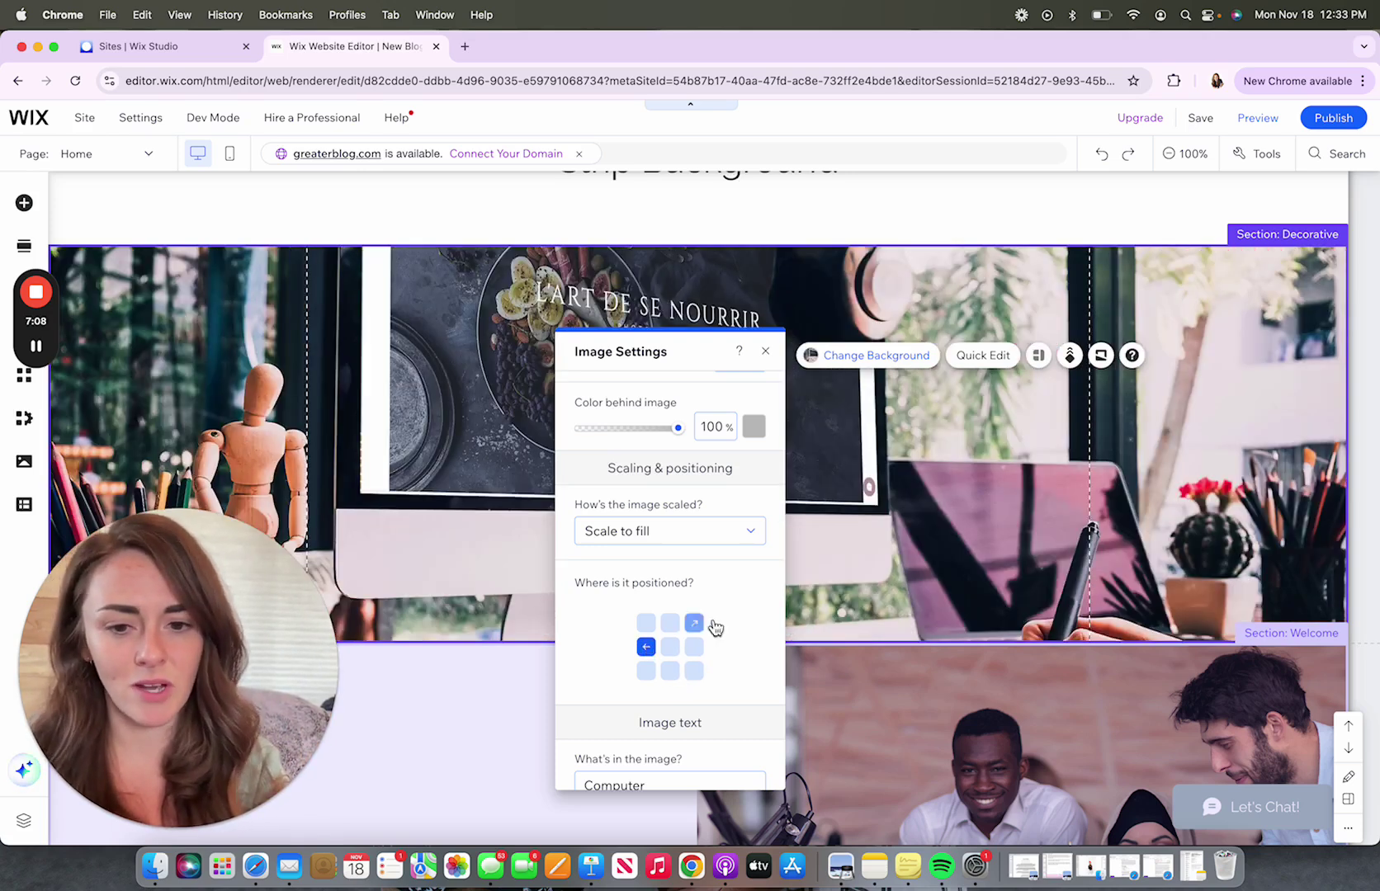
left_click(696, 625)
left_click(647, 671)
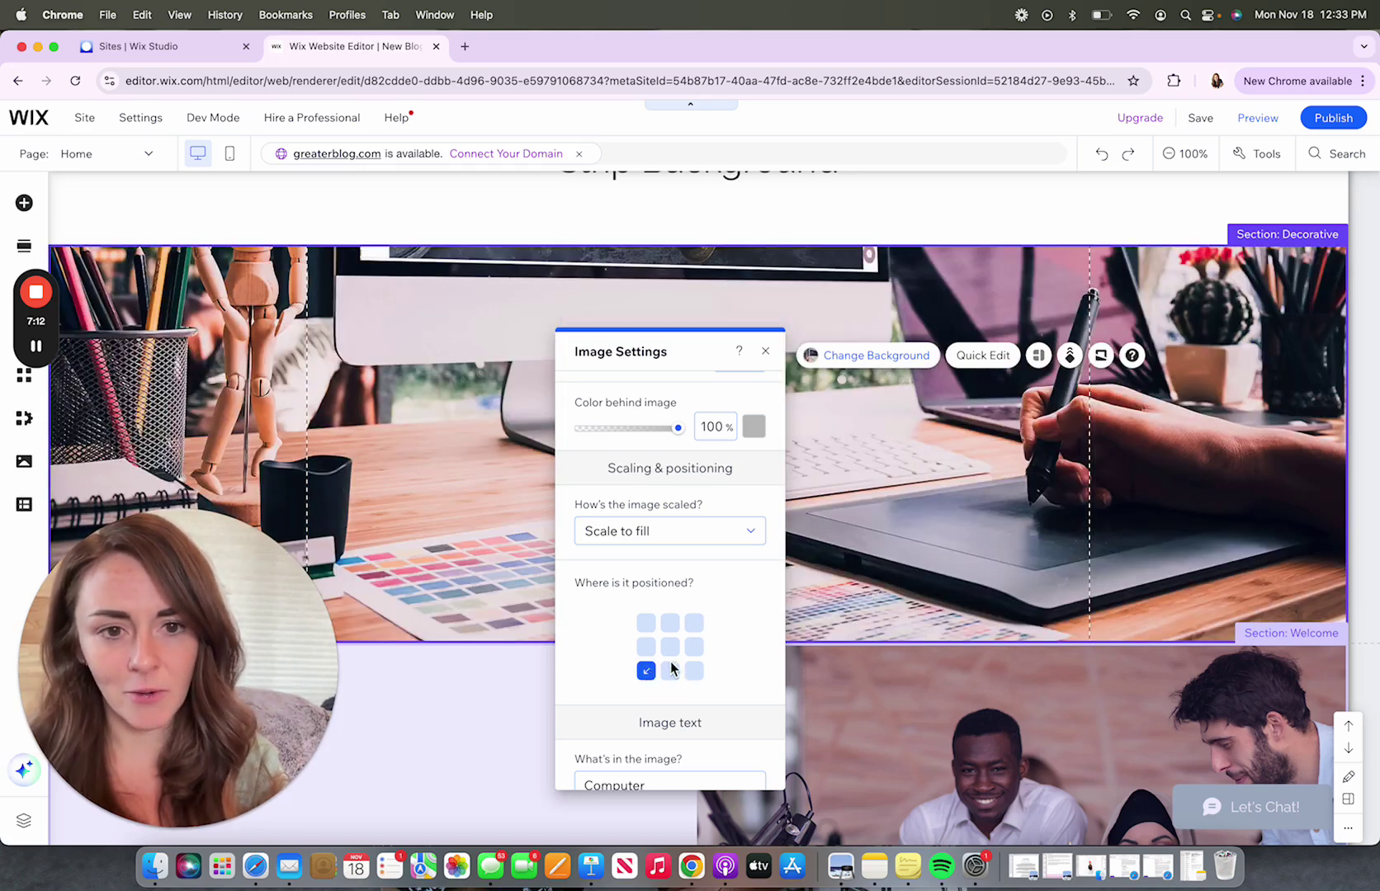
left_click(765, 351)
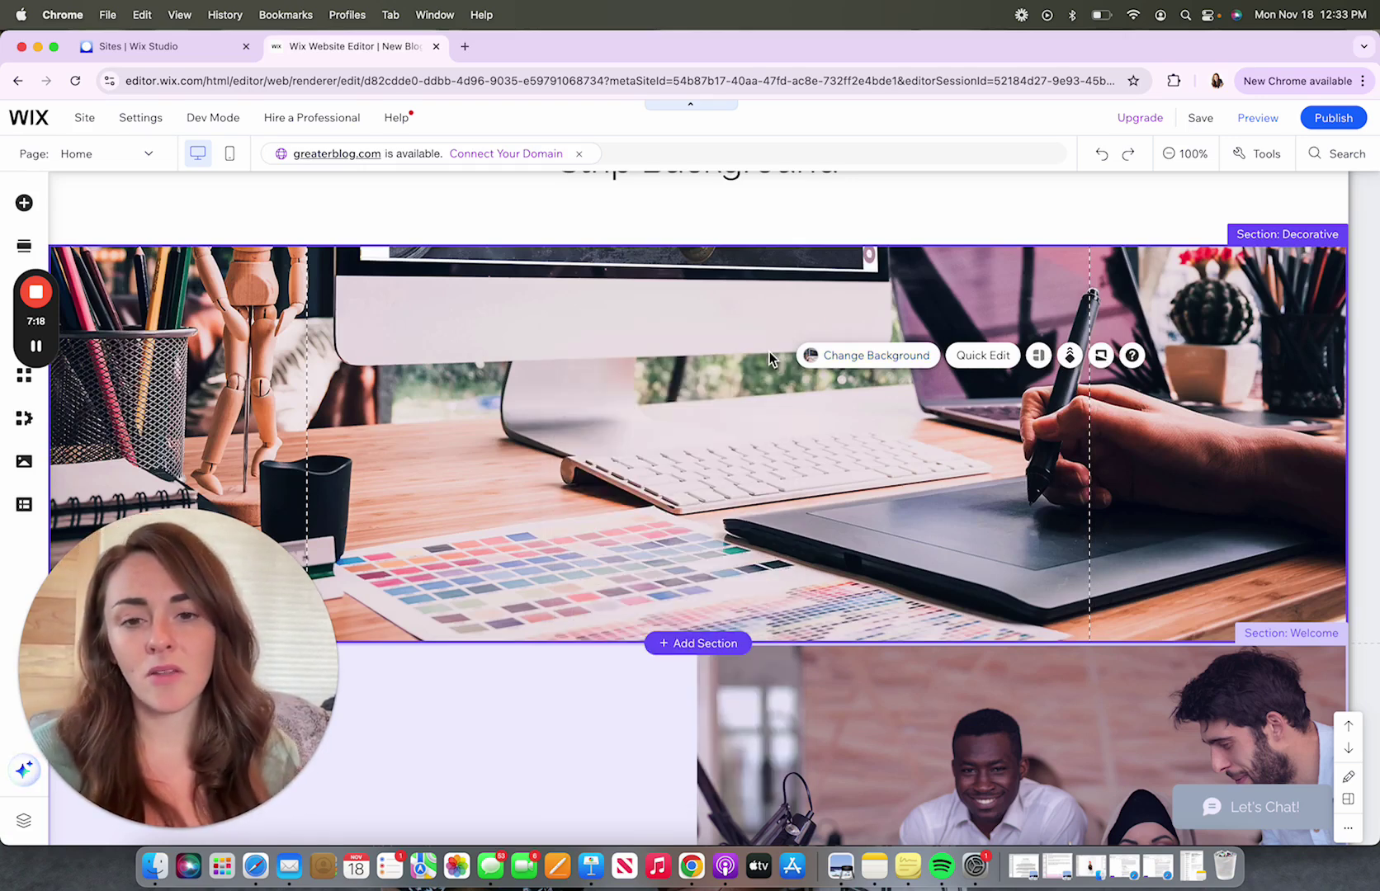
Extend the Decorative section's height downward in two stages to reveal more of its background image
left_click(761, 358)
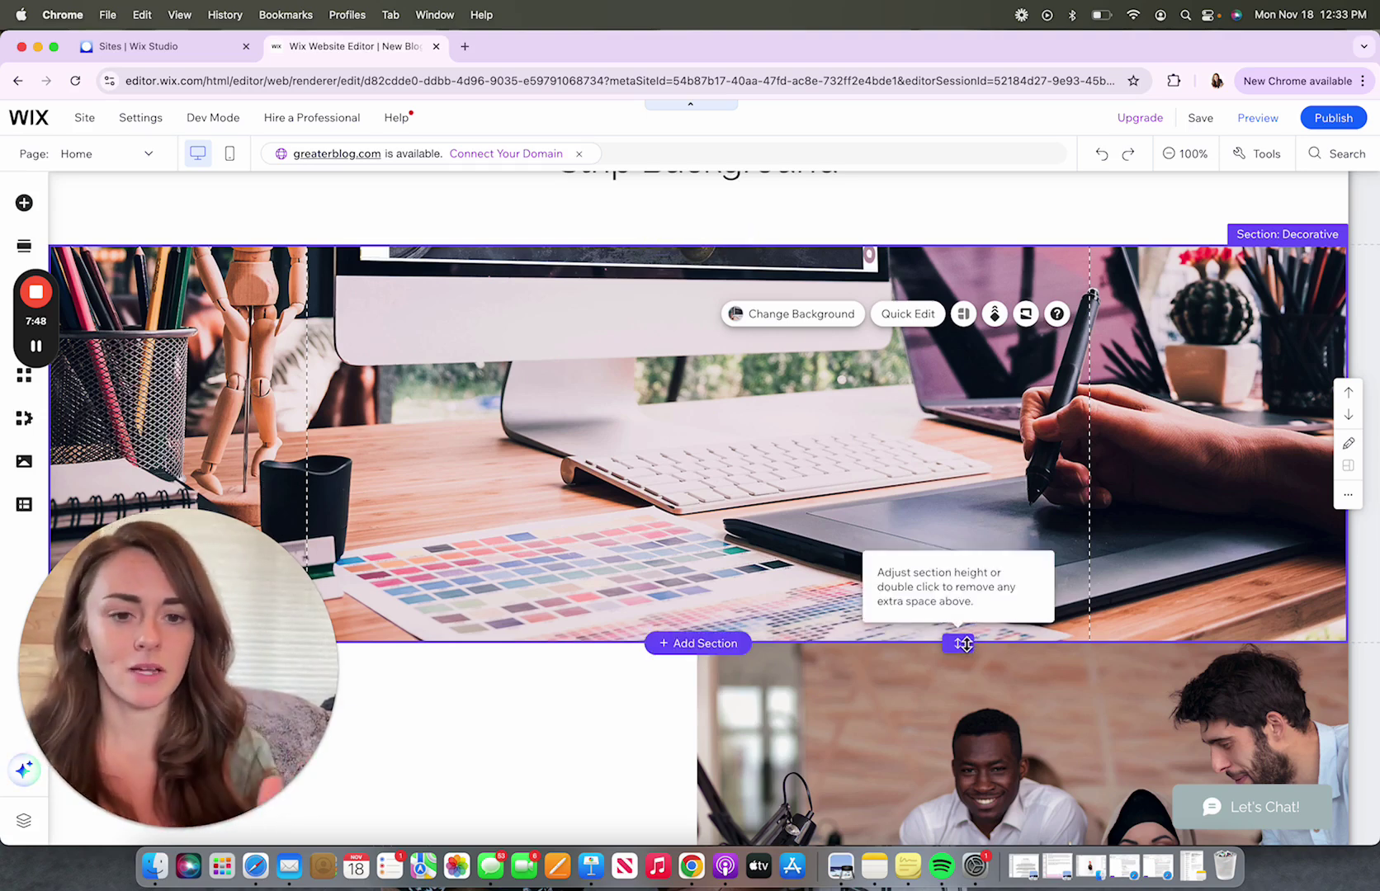
left_click_drag(963, 642, 962, 748)
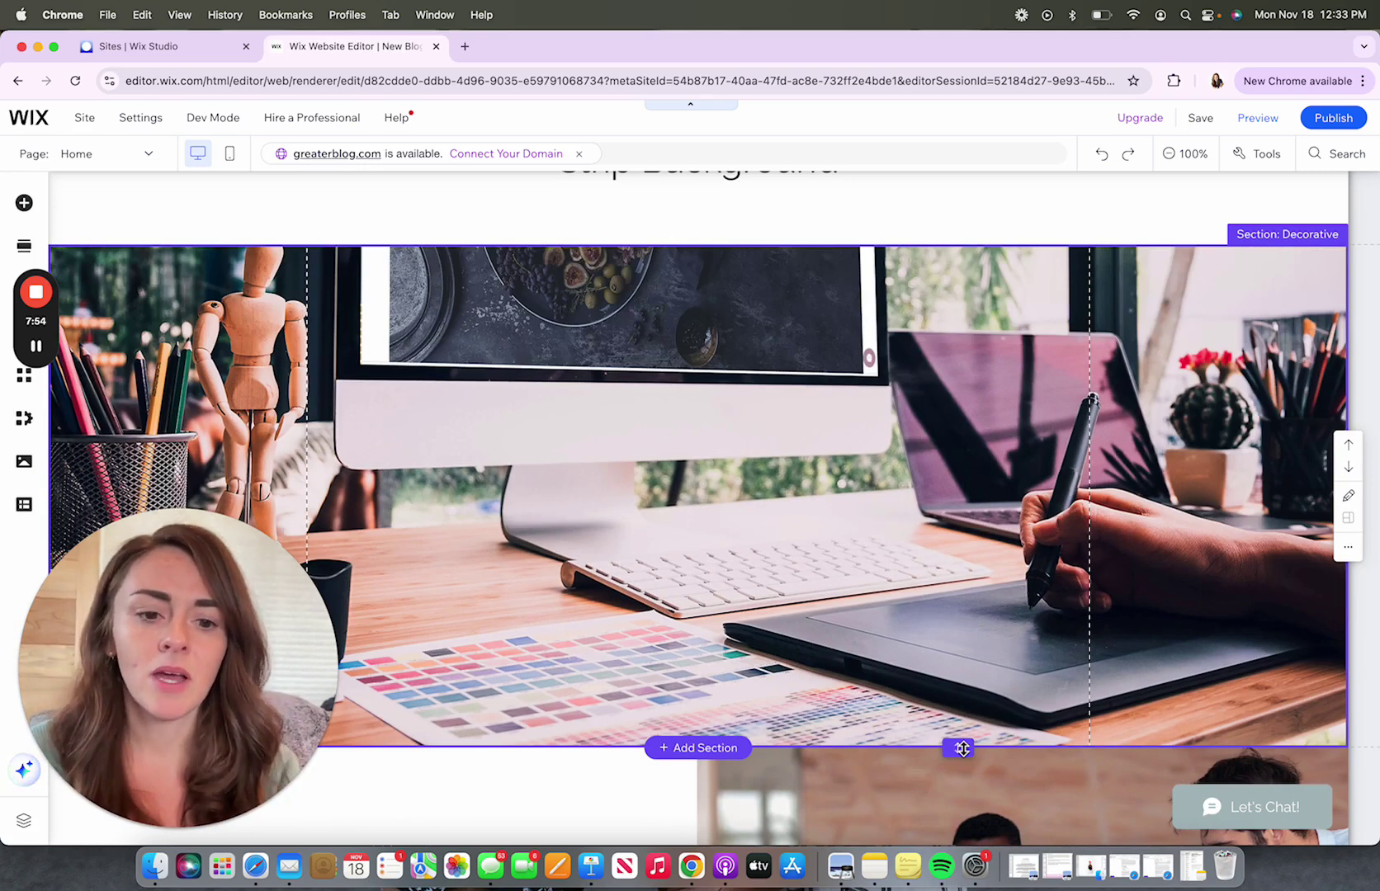
left_click_drag(962, 747, 963, 814)
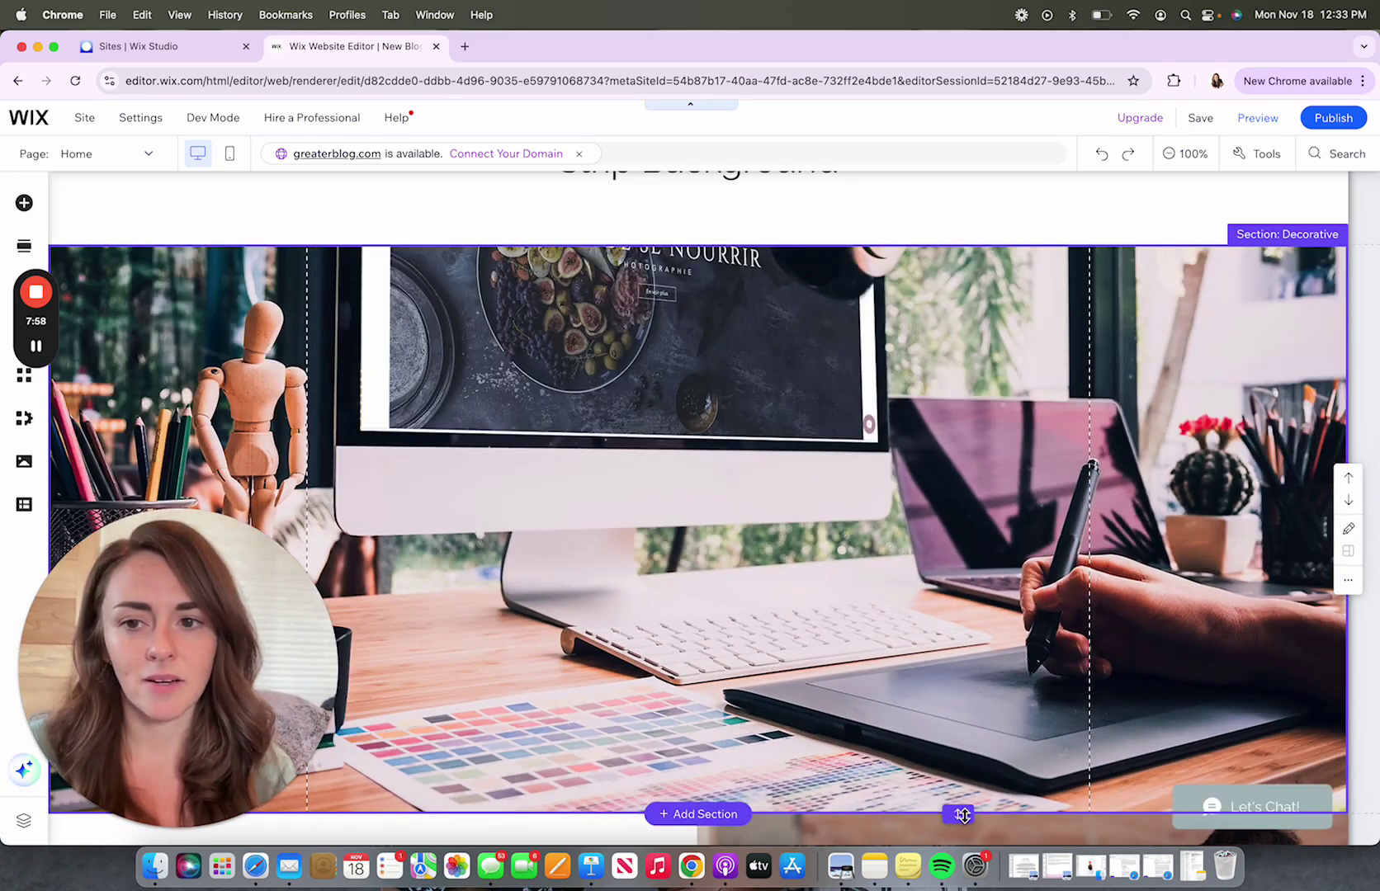
View the image choices for the Decorative section's background, and leave the media chooser without replacing the picture
scroll(962, 814, "down", 1)
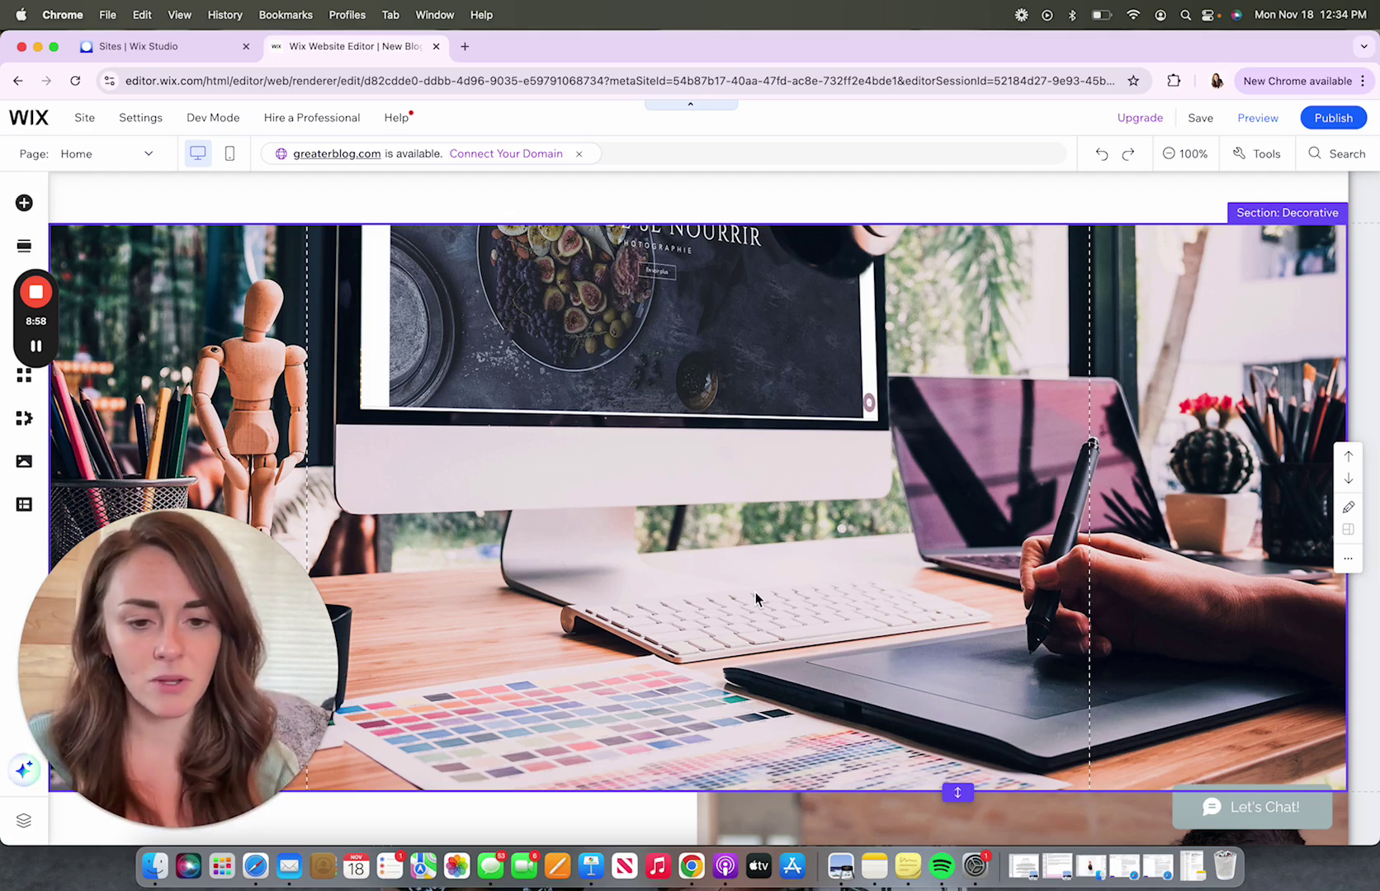
left_click(756, 599)
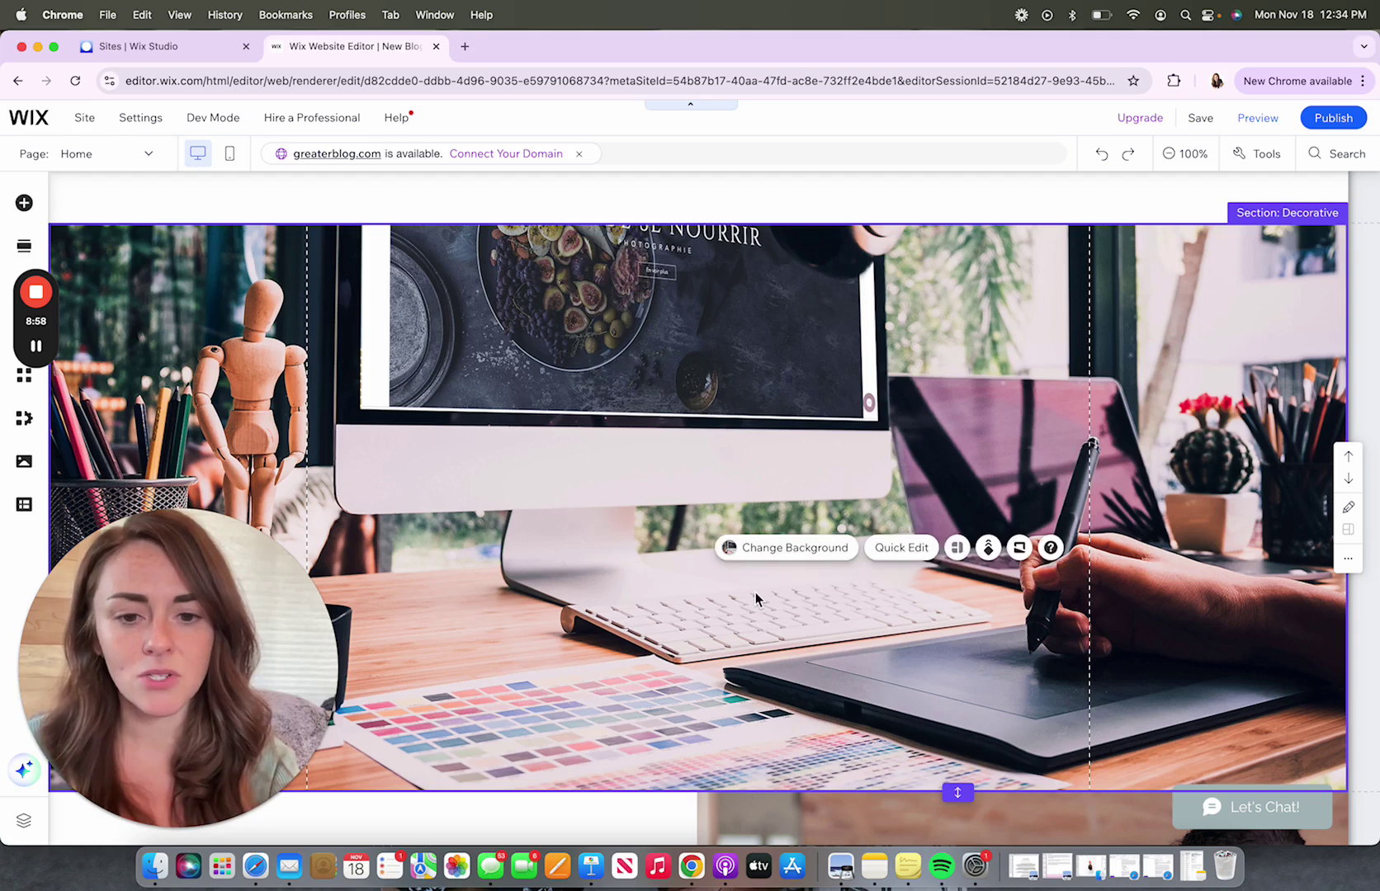
left_click(796, 548)
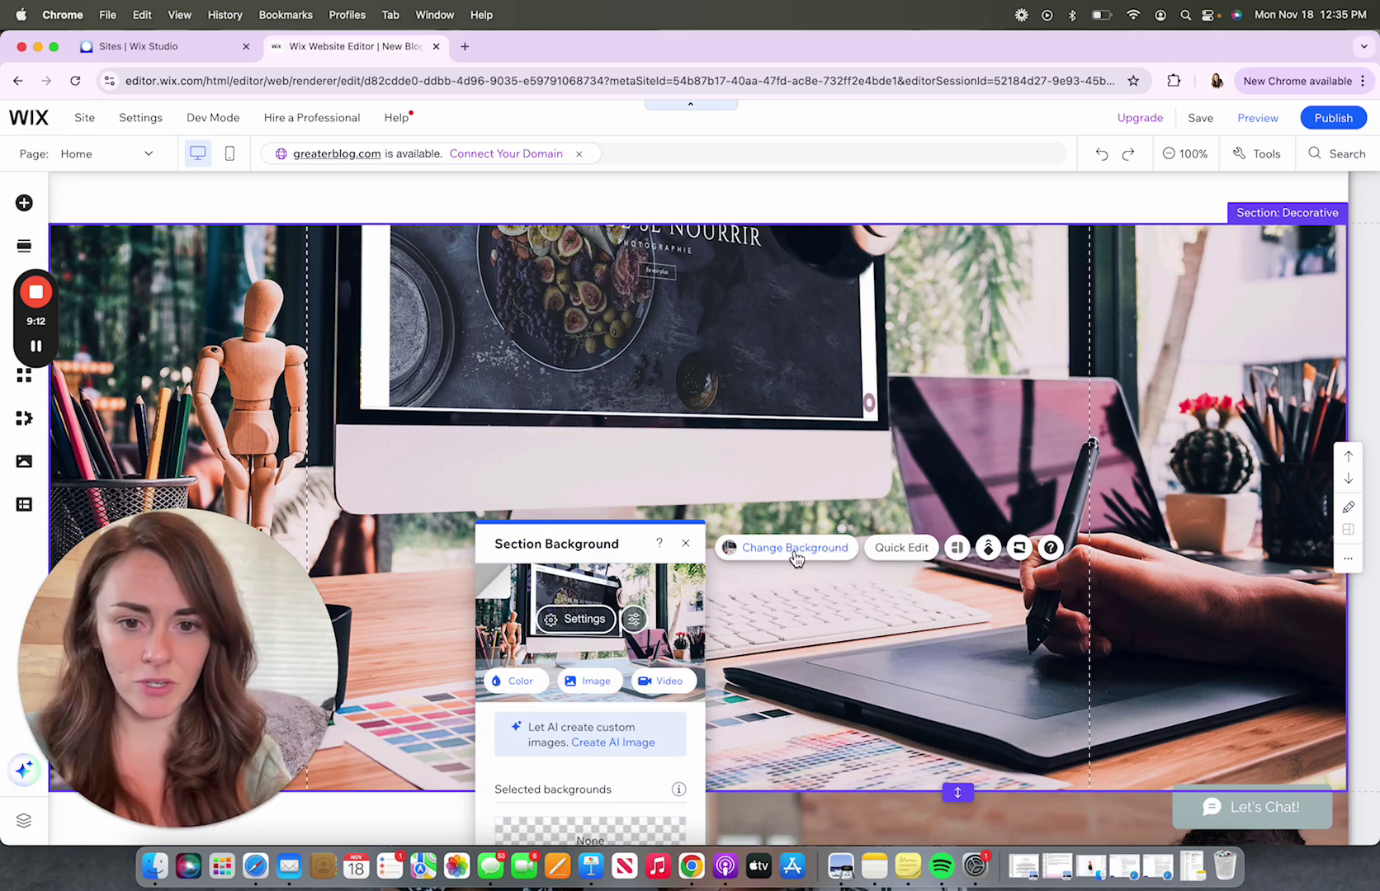
left_click(595, 684)
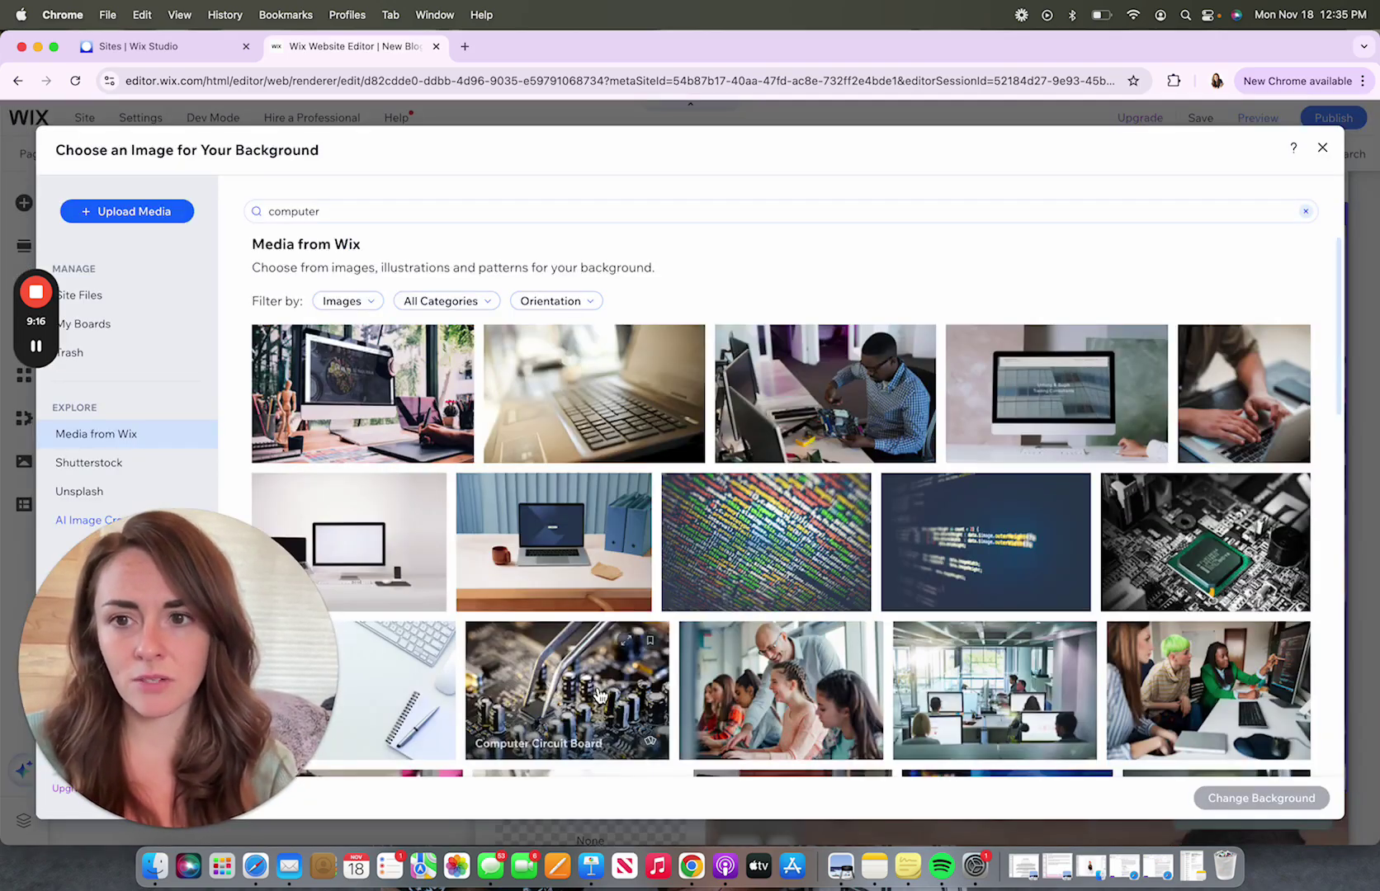
left_click(1322, 147)
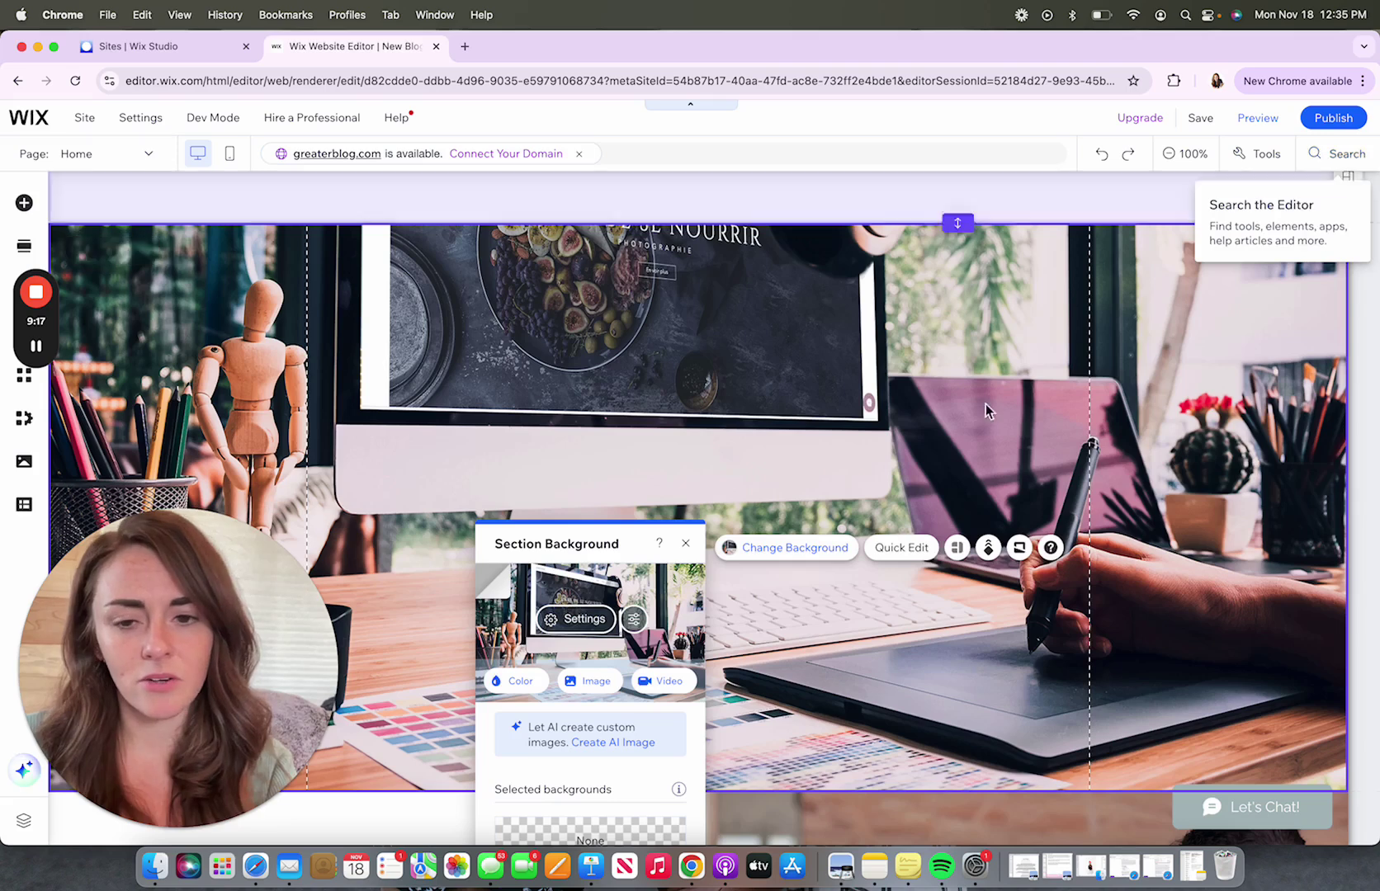
Crop the Decorative section's background image to a 1:2 ratio in Photo Studio and tighten the frame to about 2961 × 1481 px
left_click(636, 620)
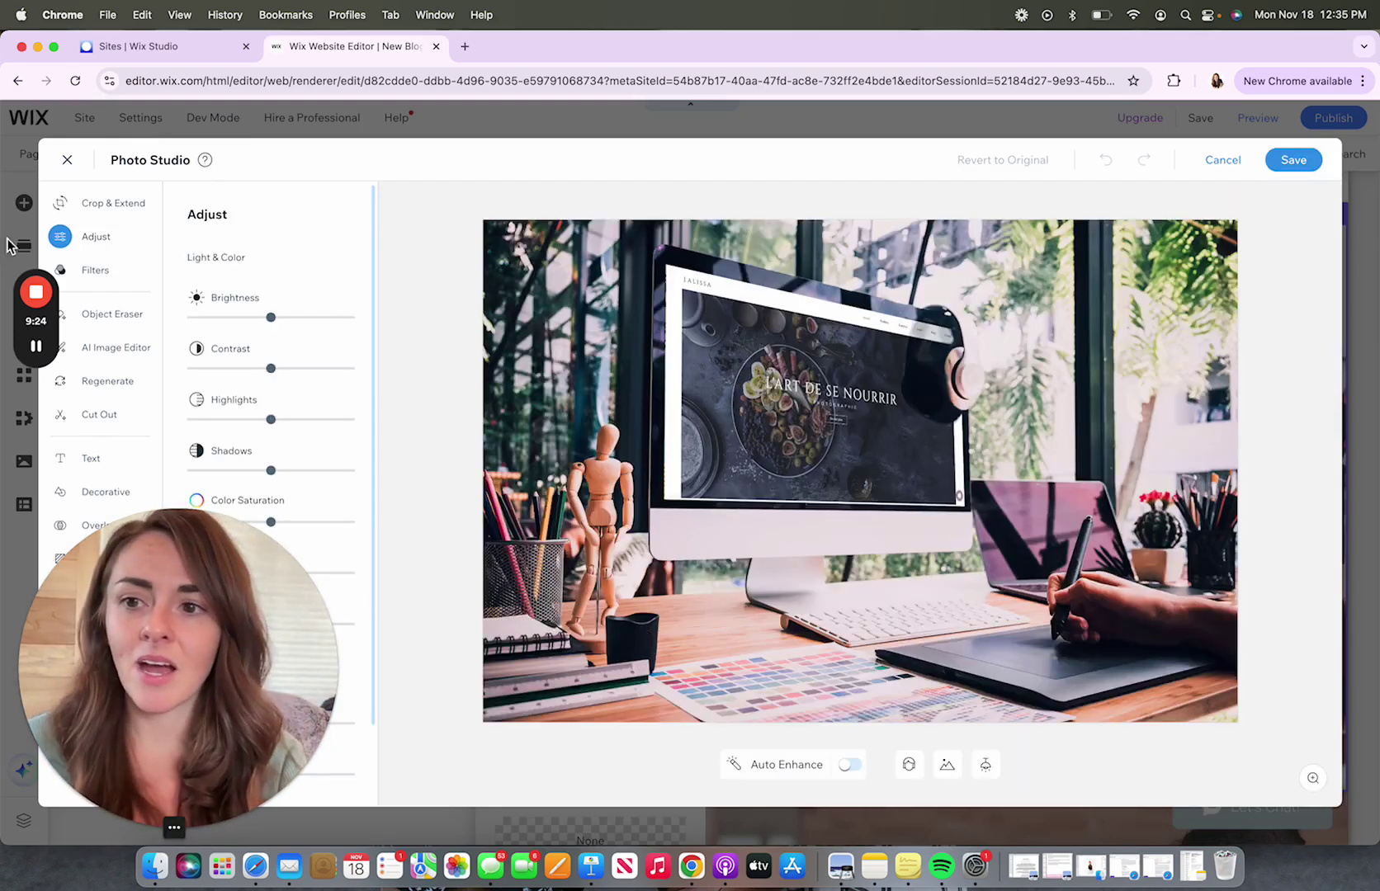
left_click(112, 207)
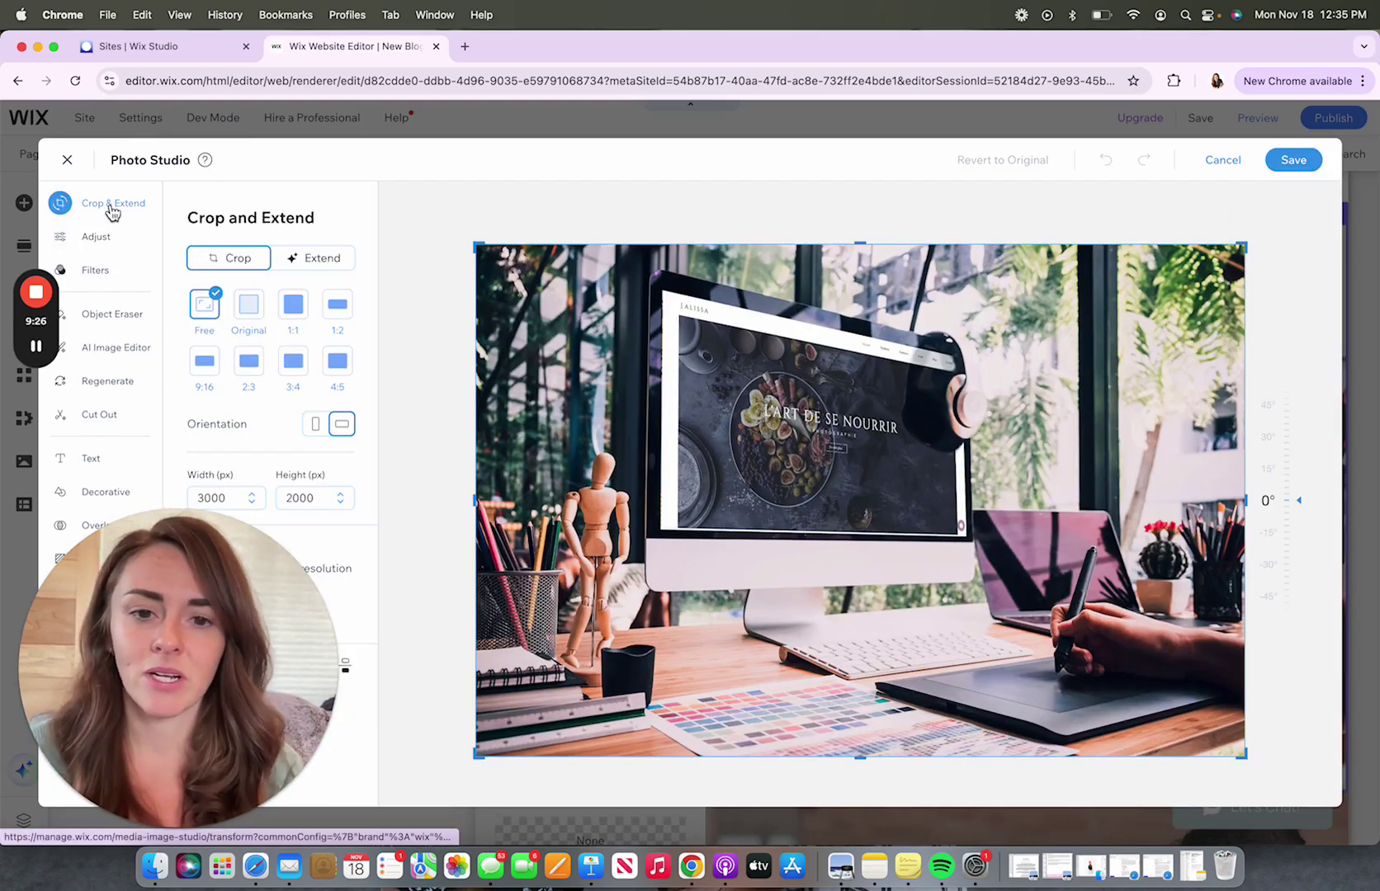
left_click(337, 305)
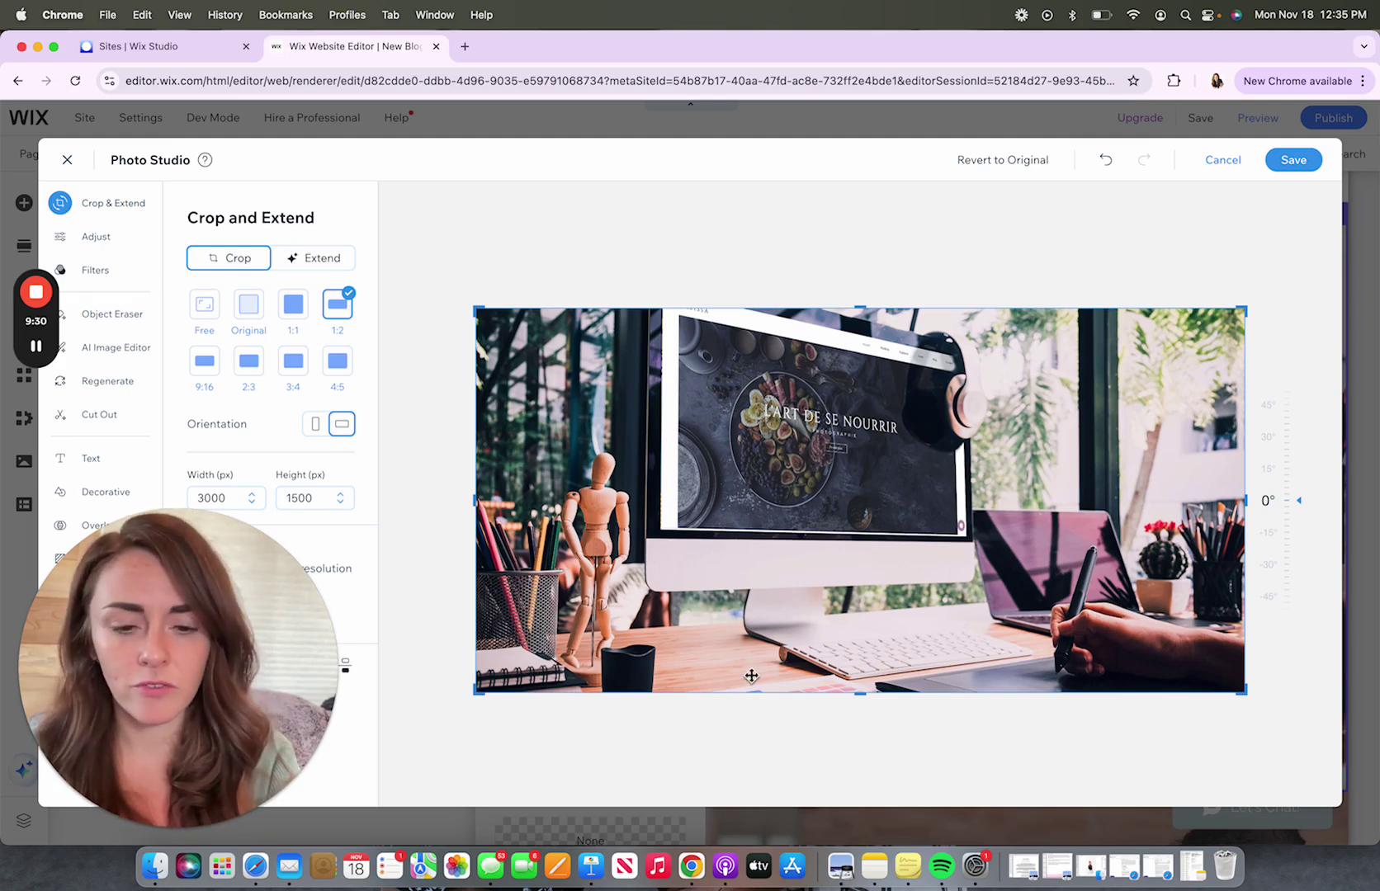
left_click_drag(865, 694, 868, 683)
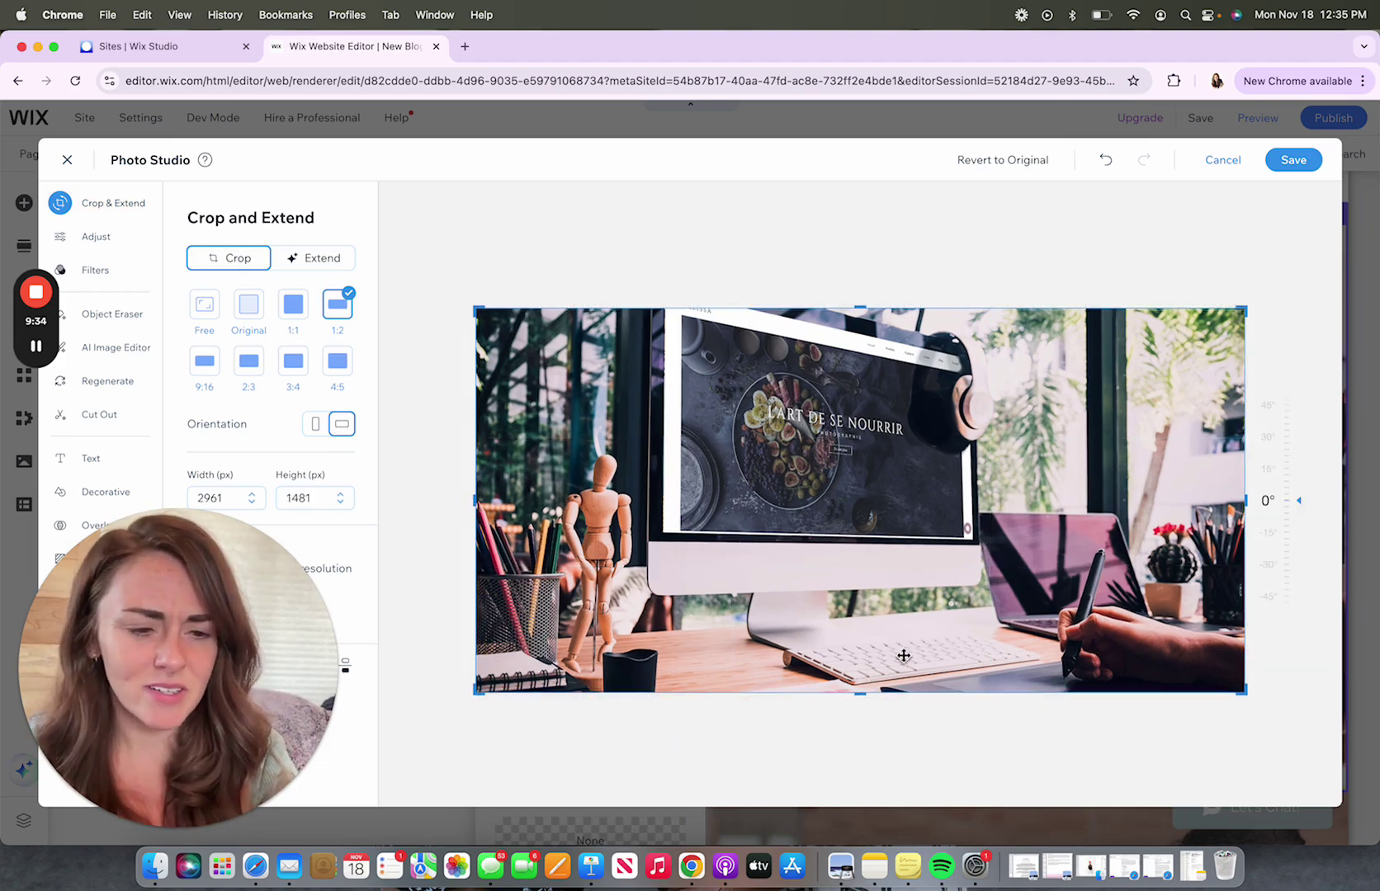
Crop the background image freely to a narrow band of about 3000 × 964 px, cutting away its upper part, and save it
left_click(205, 307)
left_click_drag(864, 312, 858, 444)
left_click_drag(1254, 504, 1255, 503)
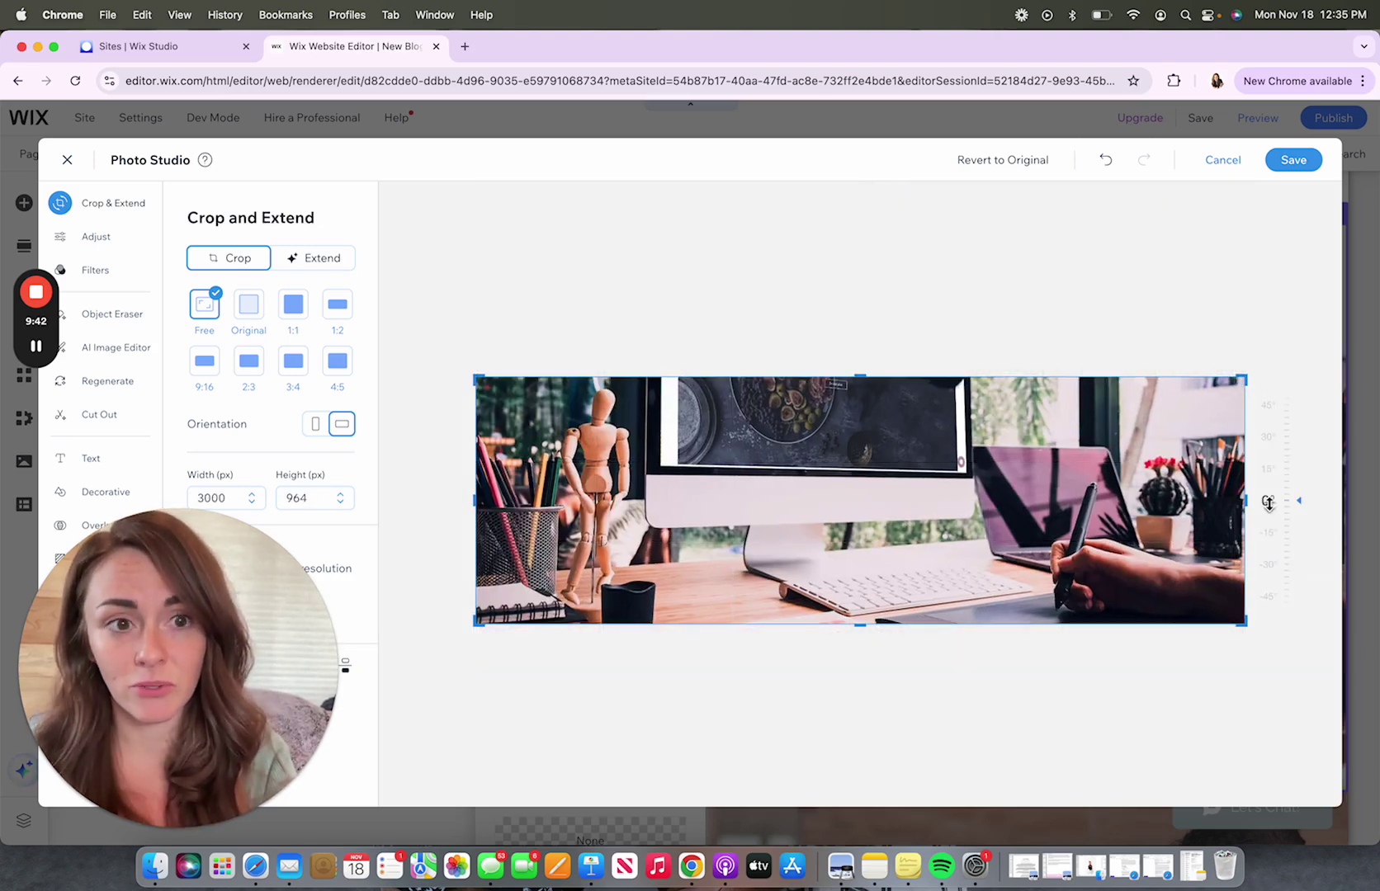
left_click(1293, 160)
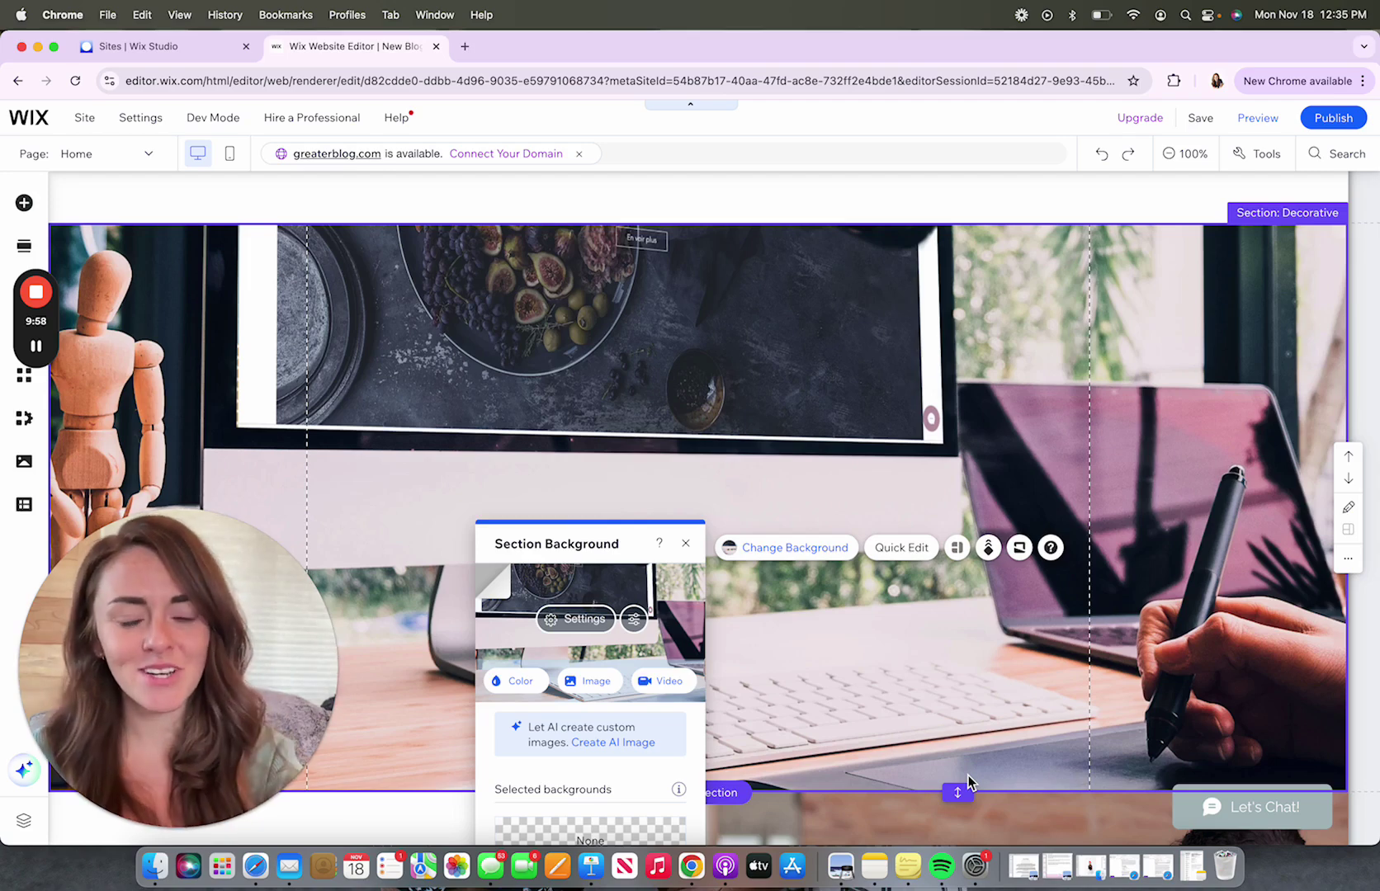
Reduce the Decorative section's height from its lower edge in two stages to fit the cropped background image
left_click_drag(958, 790, 965, 673)
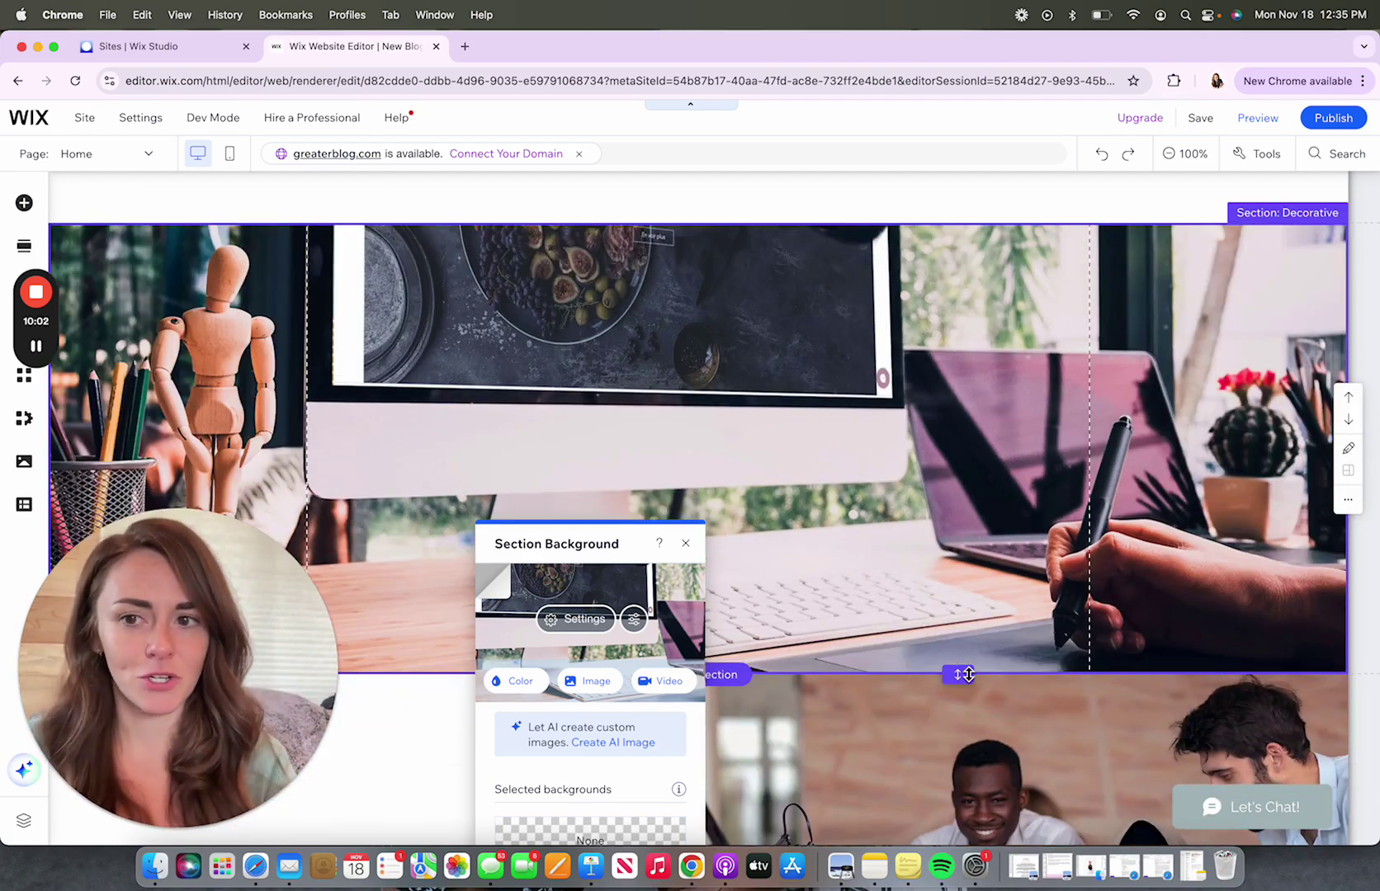
left_click_drag(968, 675, 955, 621)
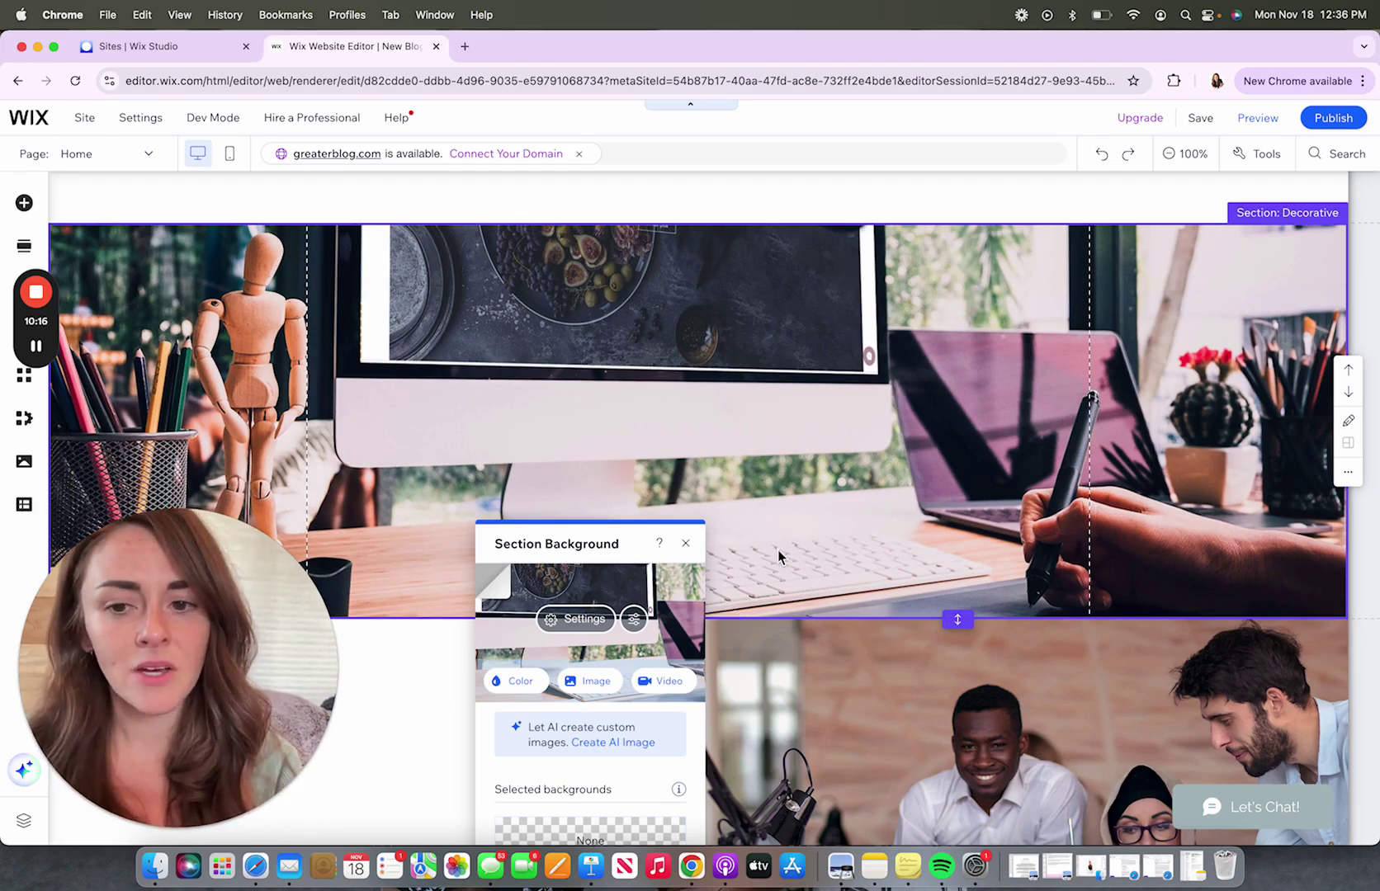
Compare the editing options of the Image Column Background strip with those of the single image of the laptop
scroll(777, 550, "down", 3)
scroll(777, 549, "down", 4)
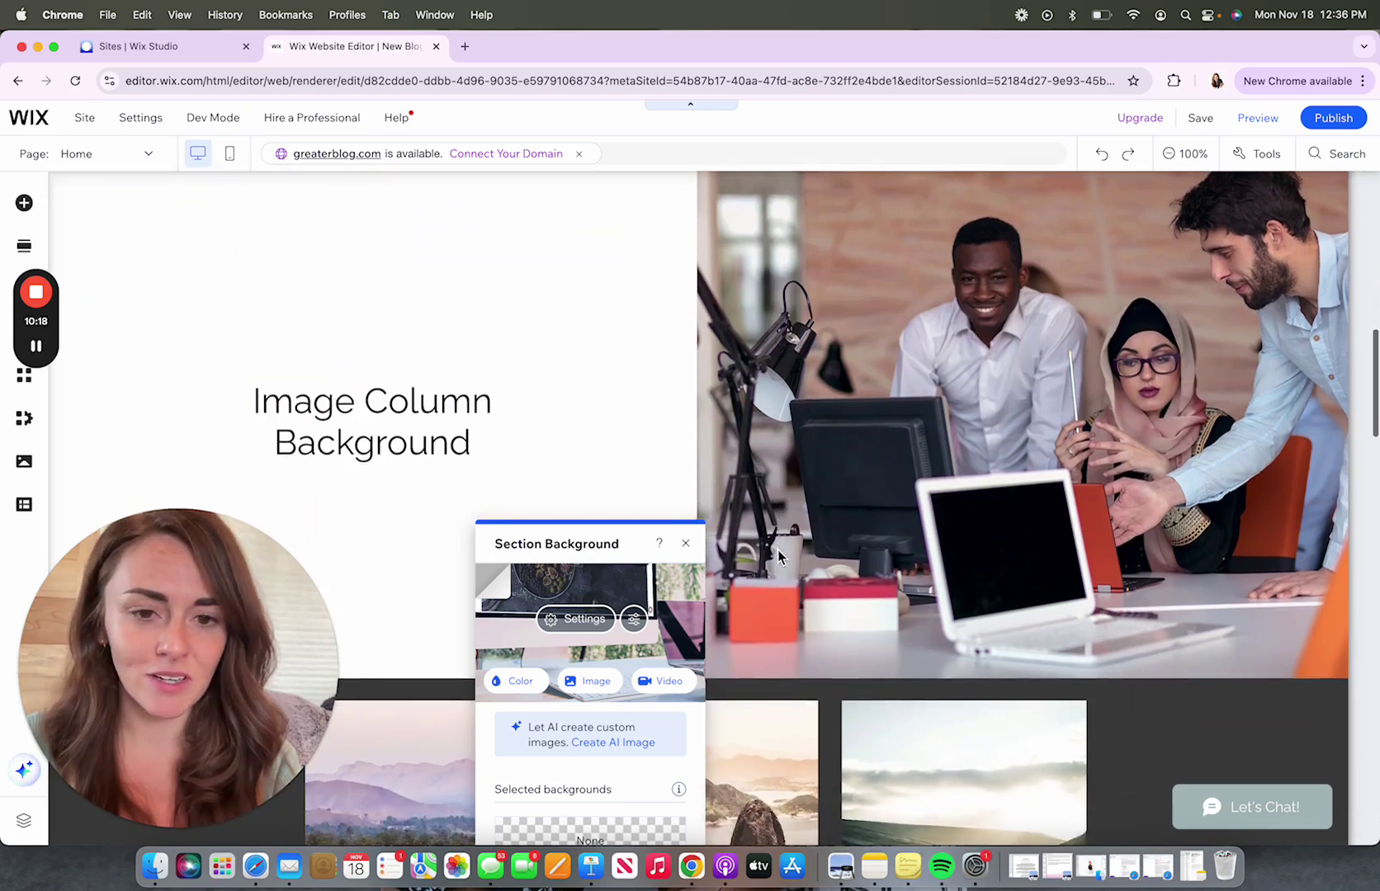
scroll(777, 550, "up", 1)
left_click(778, 550)
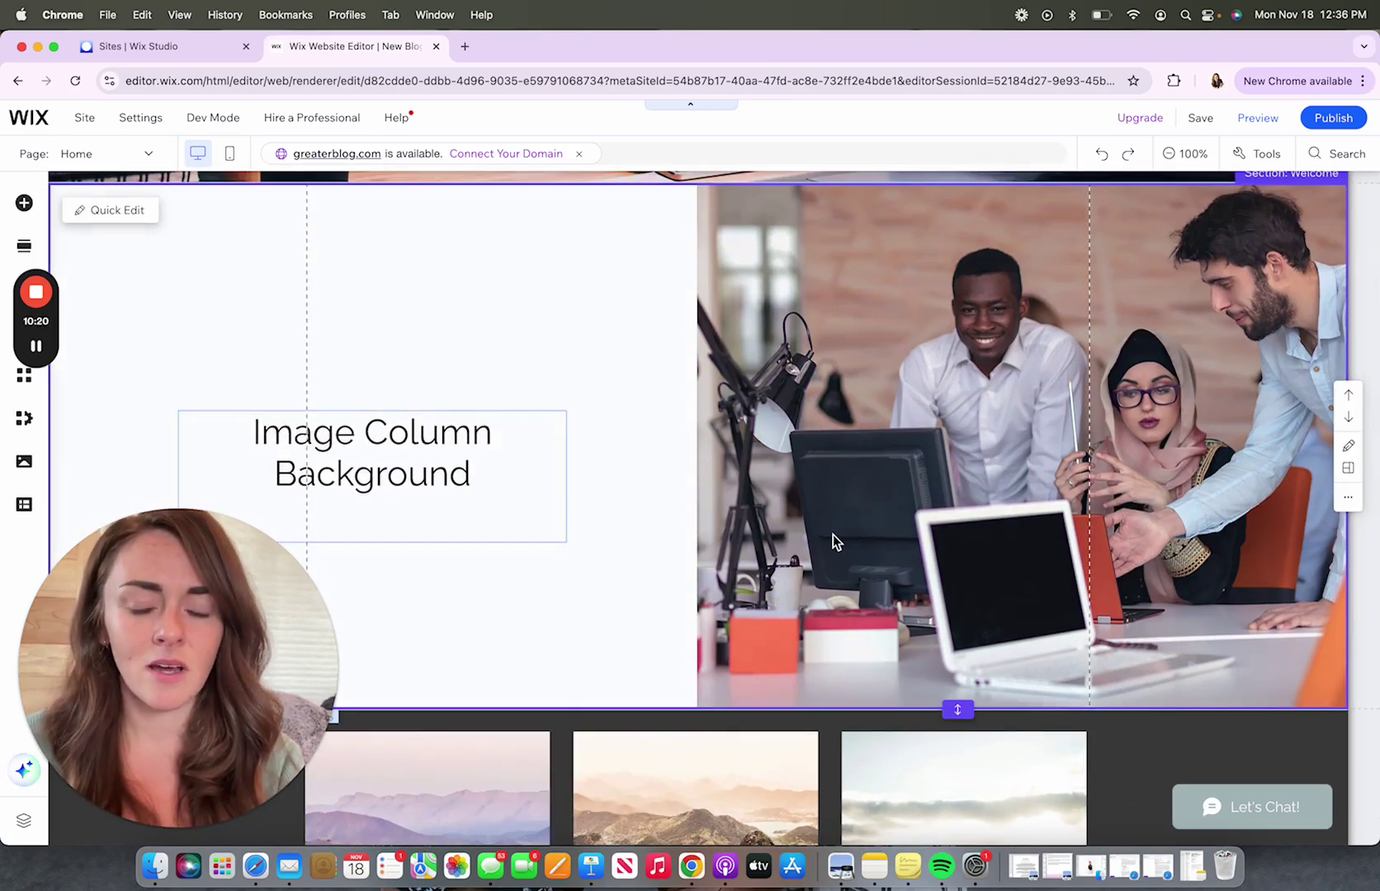
left_click(831, 536)
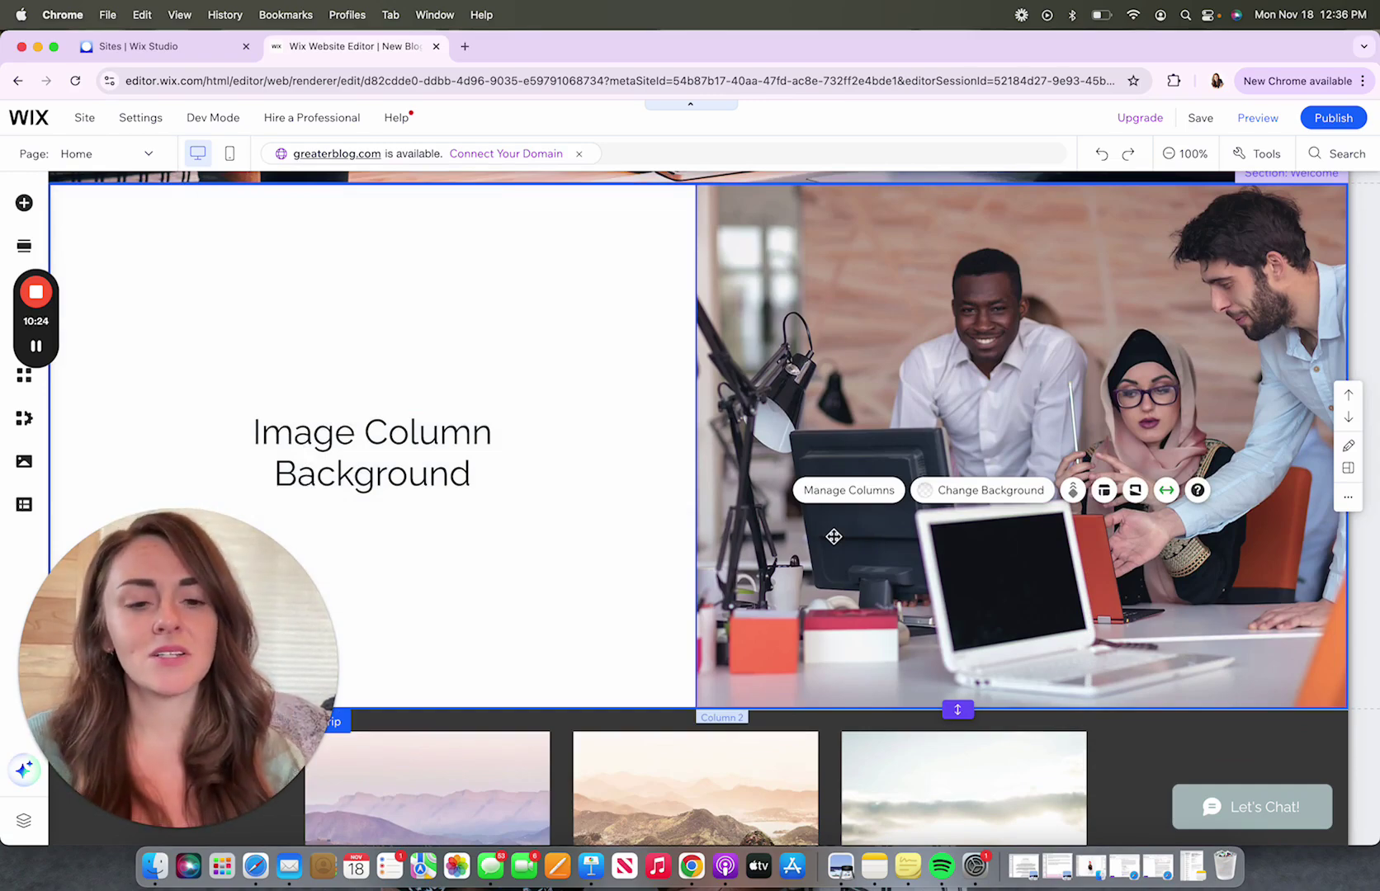
scroll(833, 536, "up", 10)
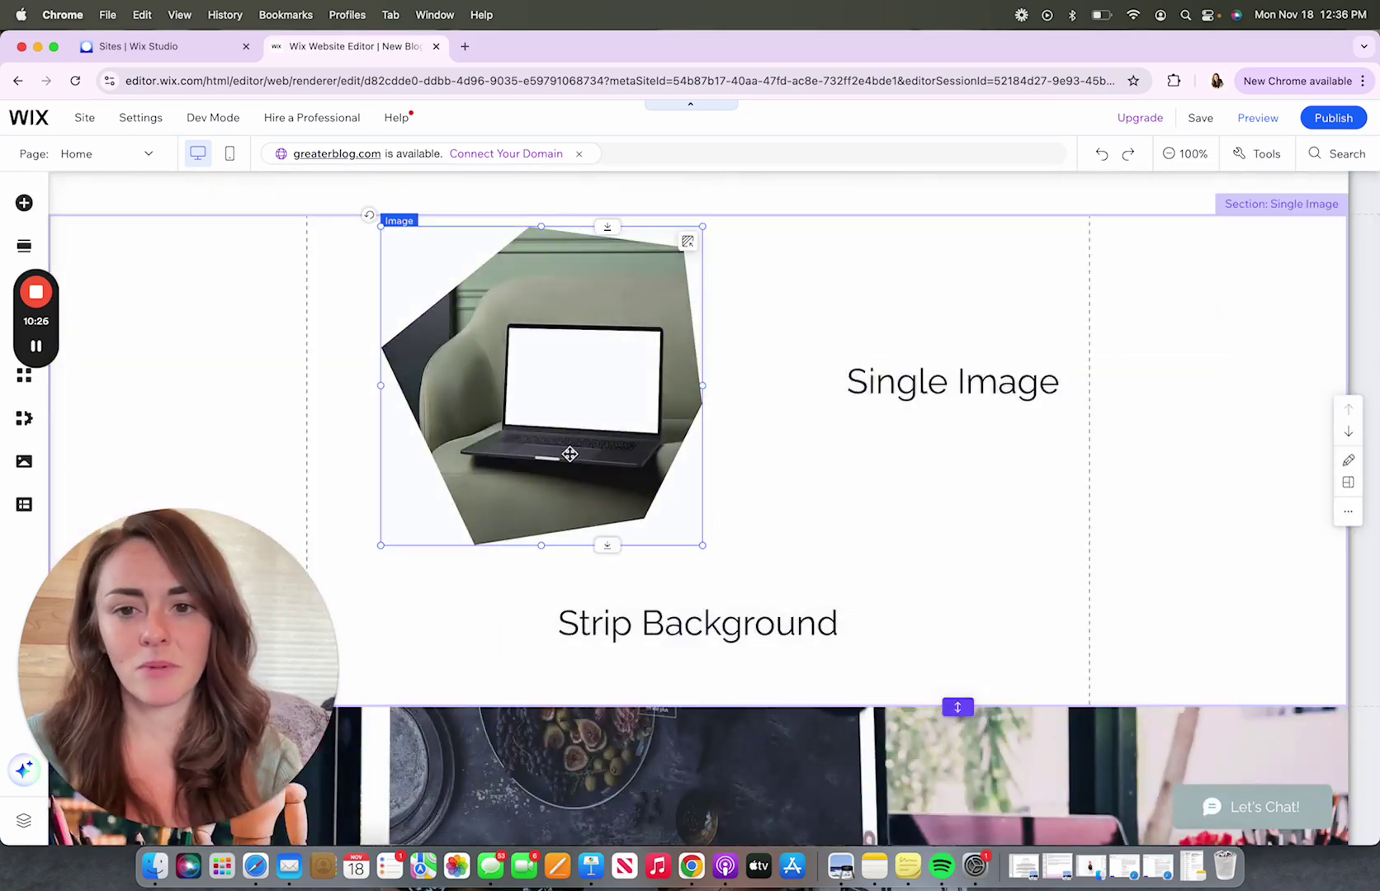
left_click(569, 454)
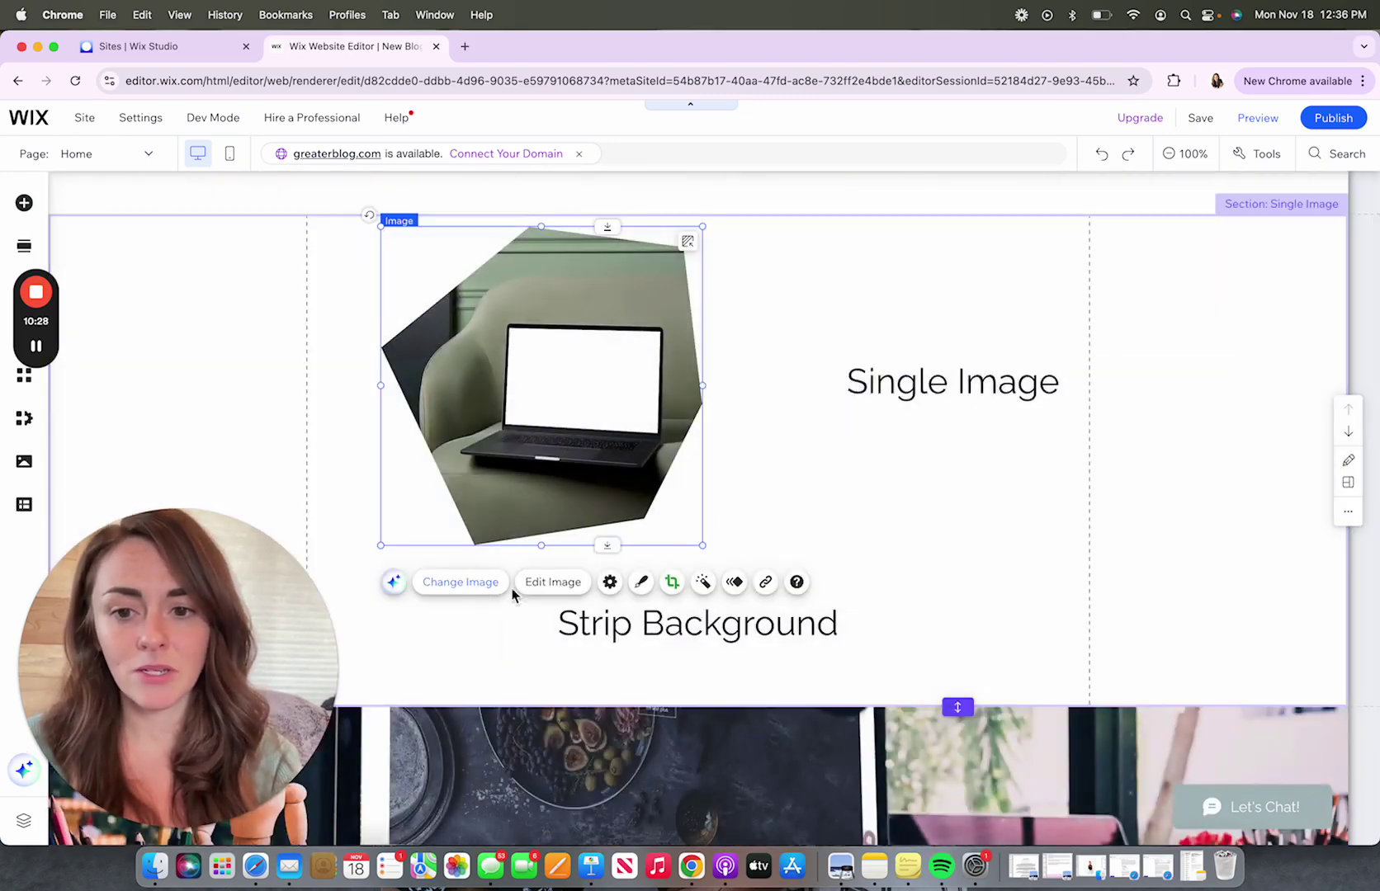
Select the photo column in the Image Column Background strip and open its background options
scroll(843, 589, "down", 3)
scroll(842, 588, "down", 10)
scroll(842, 583, "up", 5)
left_click(847, 586)
left_click(847, 586)
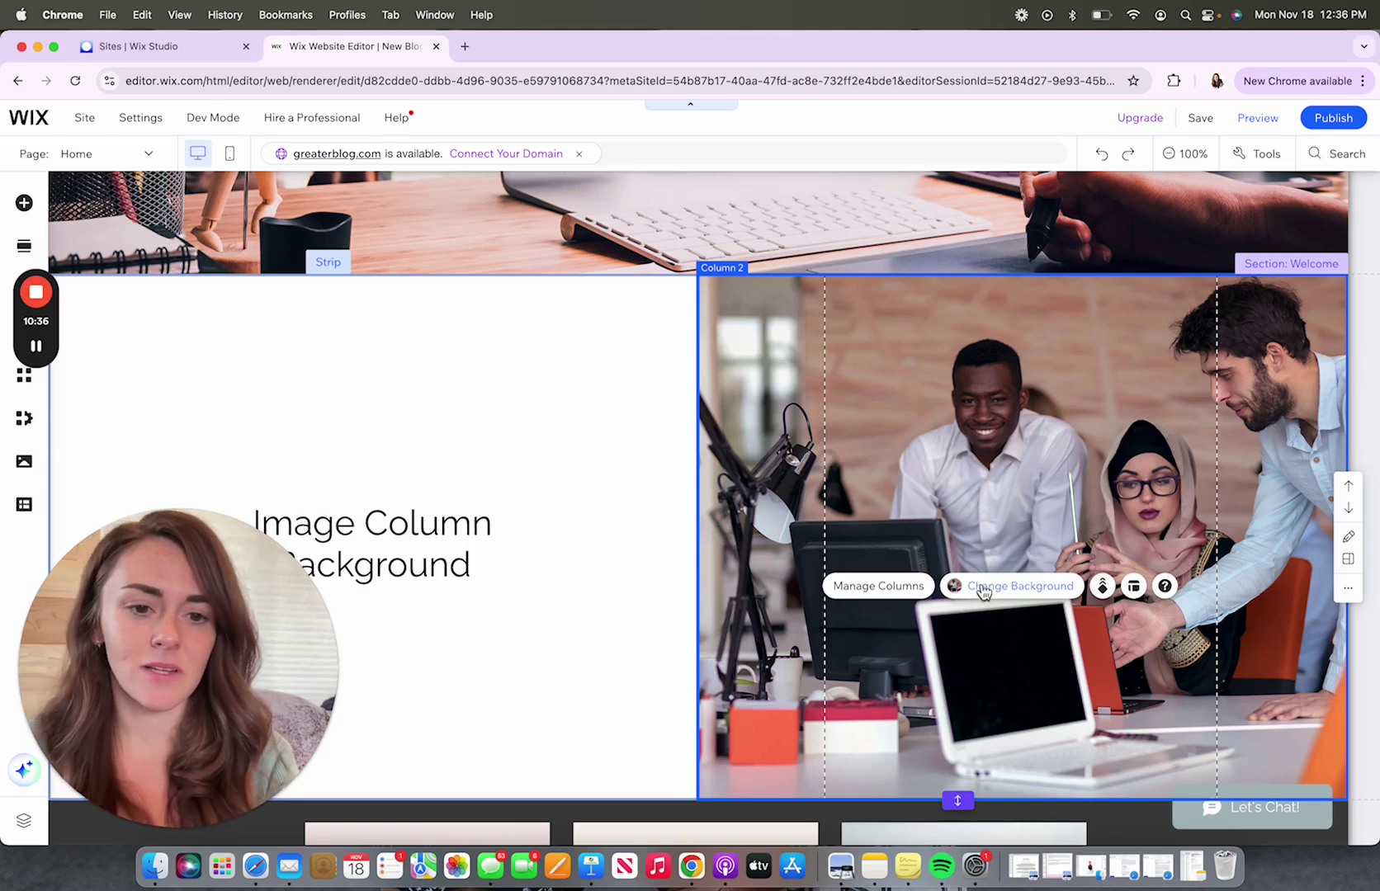
left_click(991, 593)
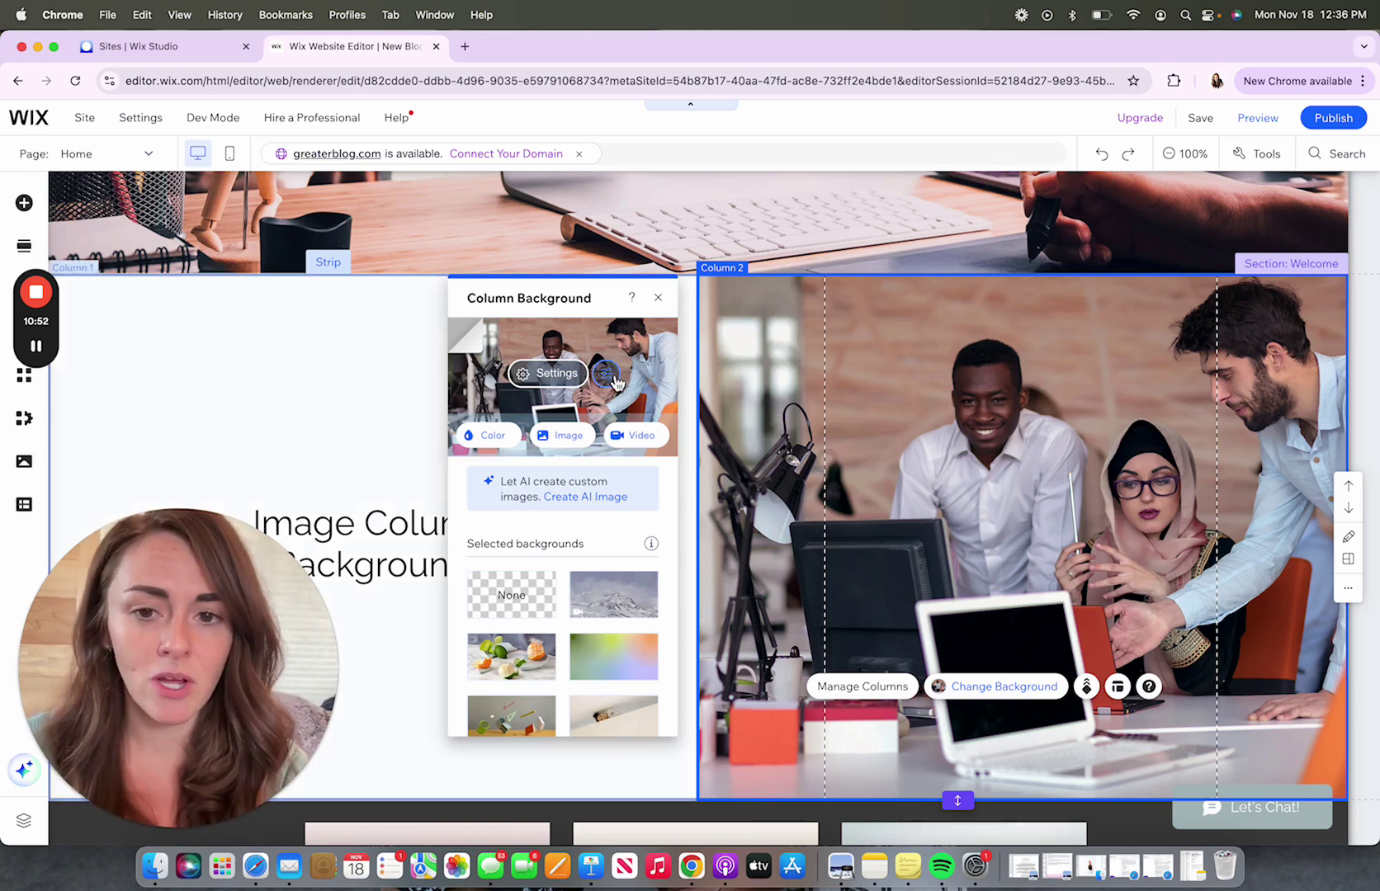
Try several anchor positions for the column's background image, set it to the middle-right position, and close the image settings
left_click(558, 380)
left_click(541, 695)
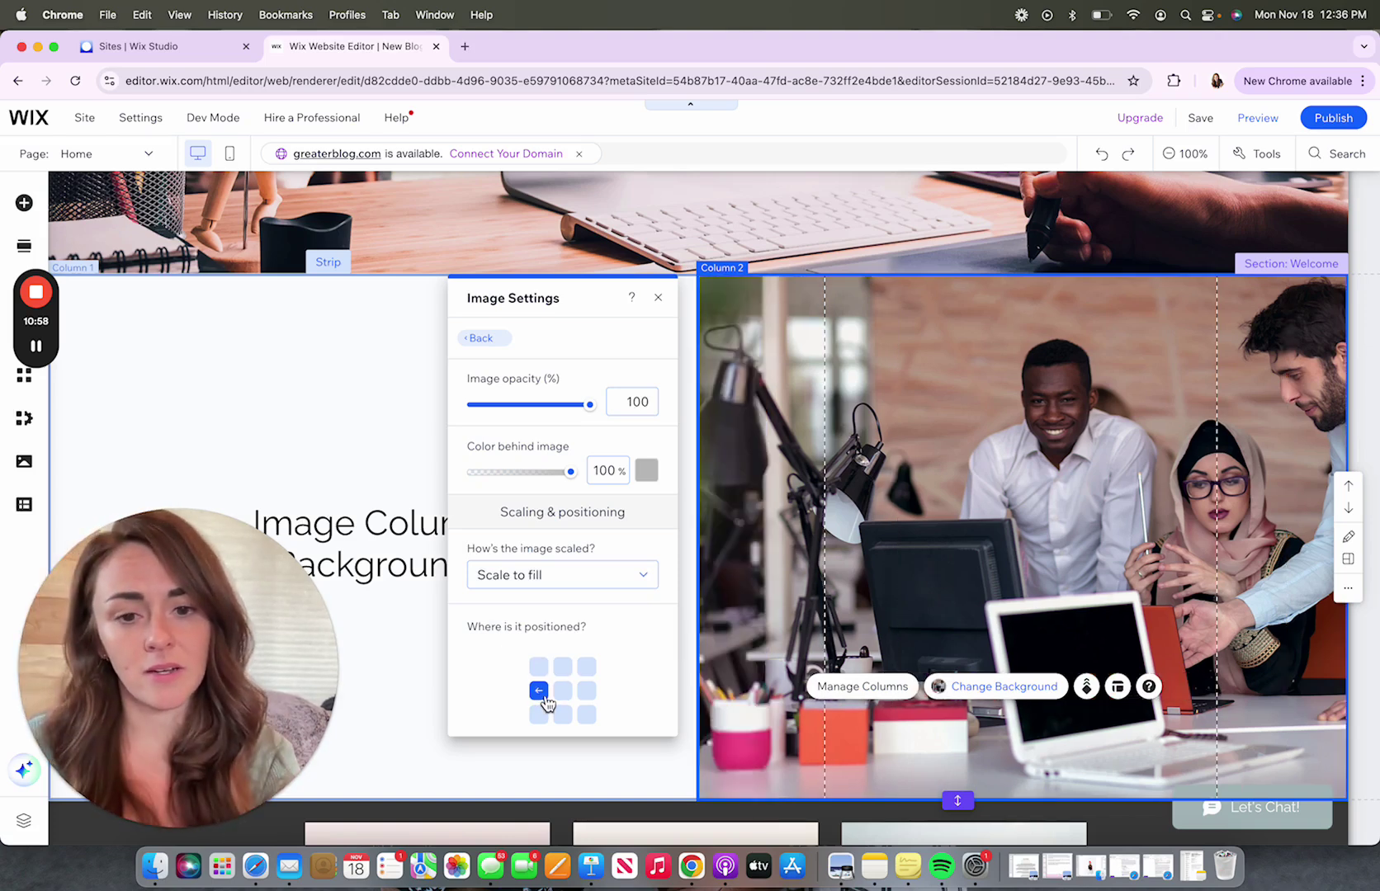
left_click(588, 694)
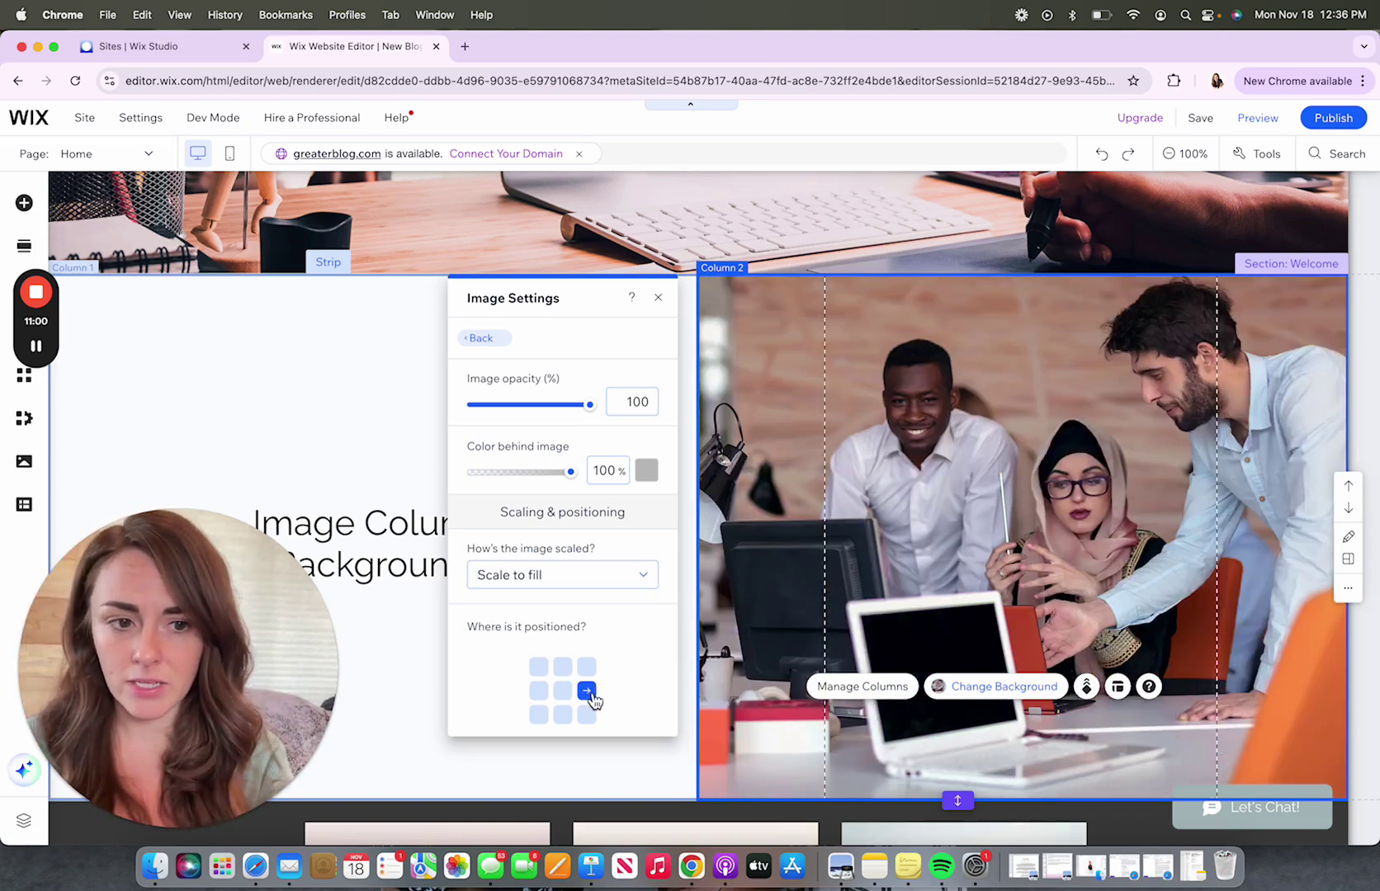
left_click(562, 666)
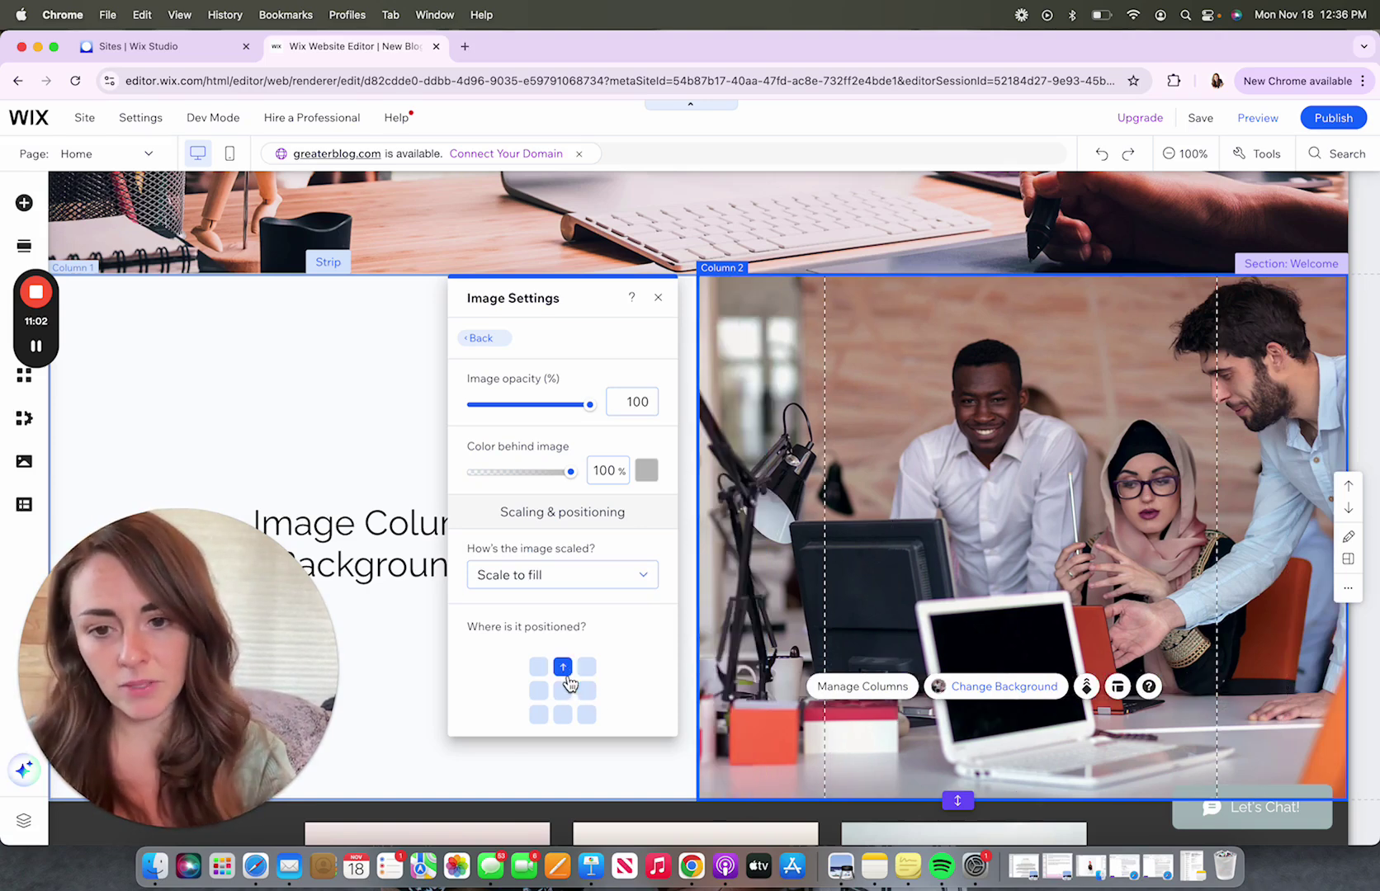
left_click(564, 715)
left_click(587, 694)
left_click(659, 299)
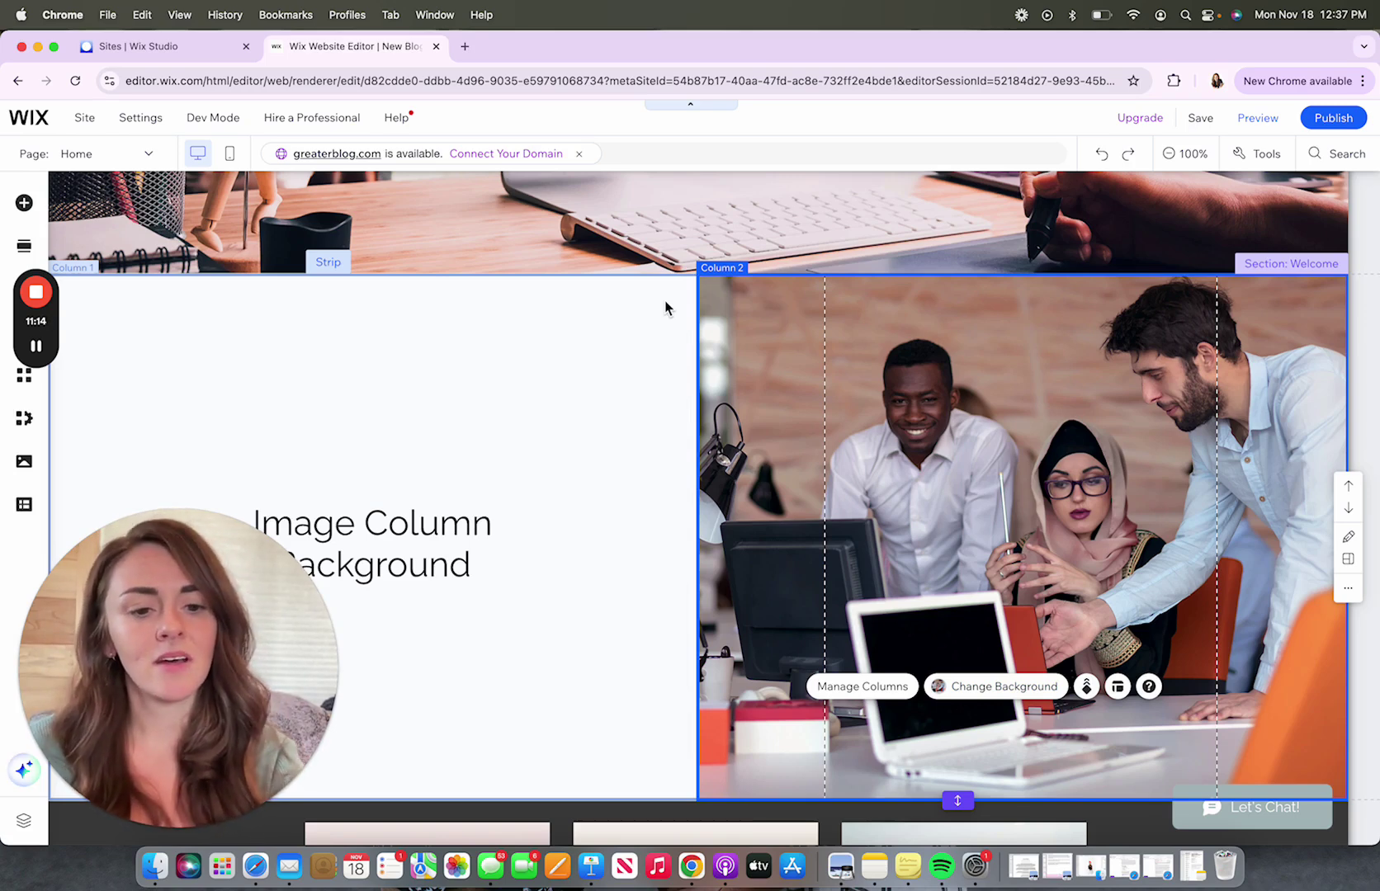
View the photo column's content alignment options, and open the layout settings of the whole two-column strip
left_click(1119, 687)
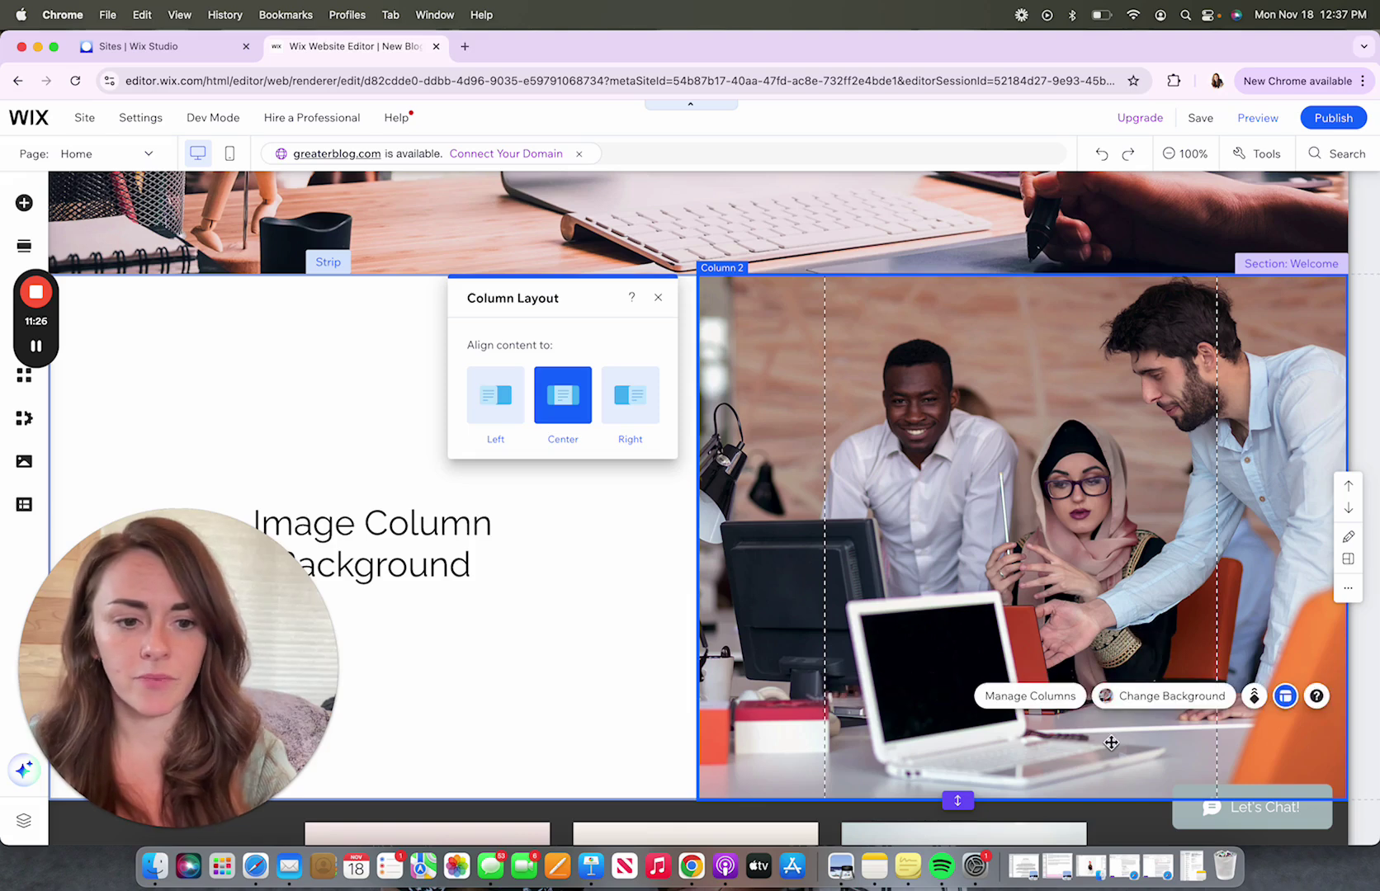
left_click(636, 722)
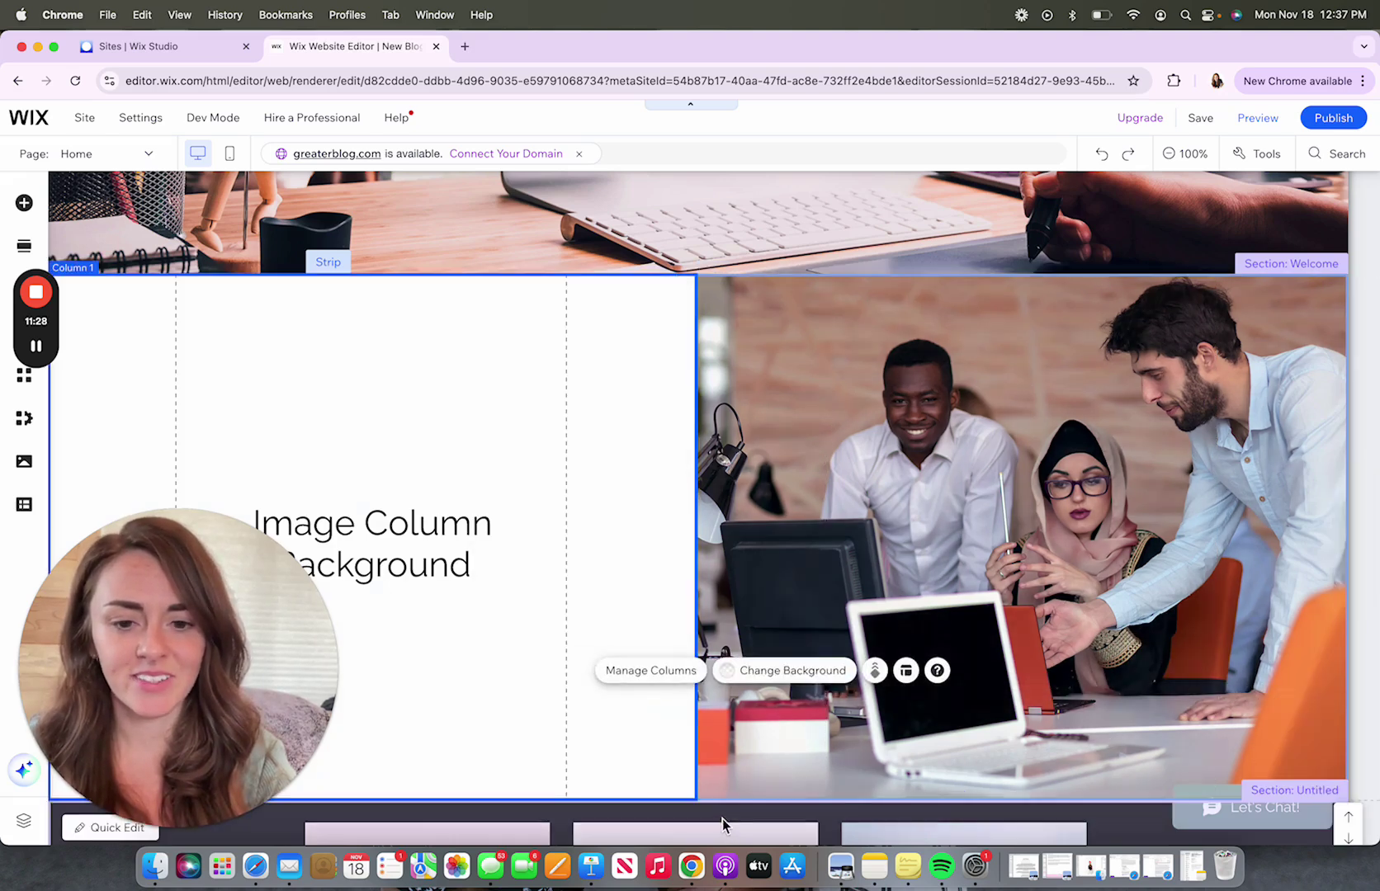
left_click(714, 670)
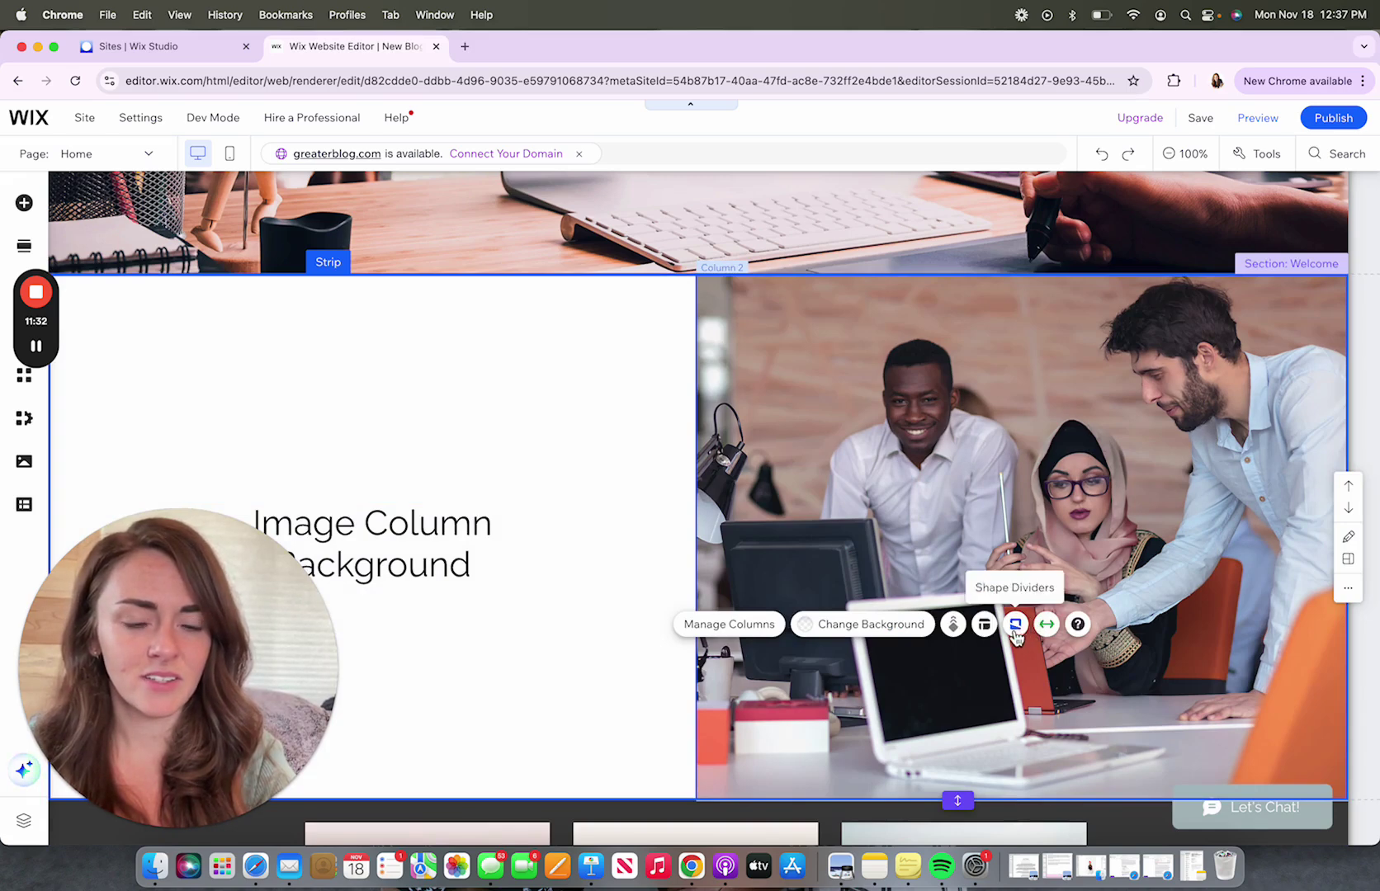
left_click(985, 626)
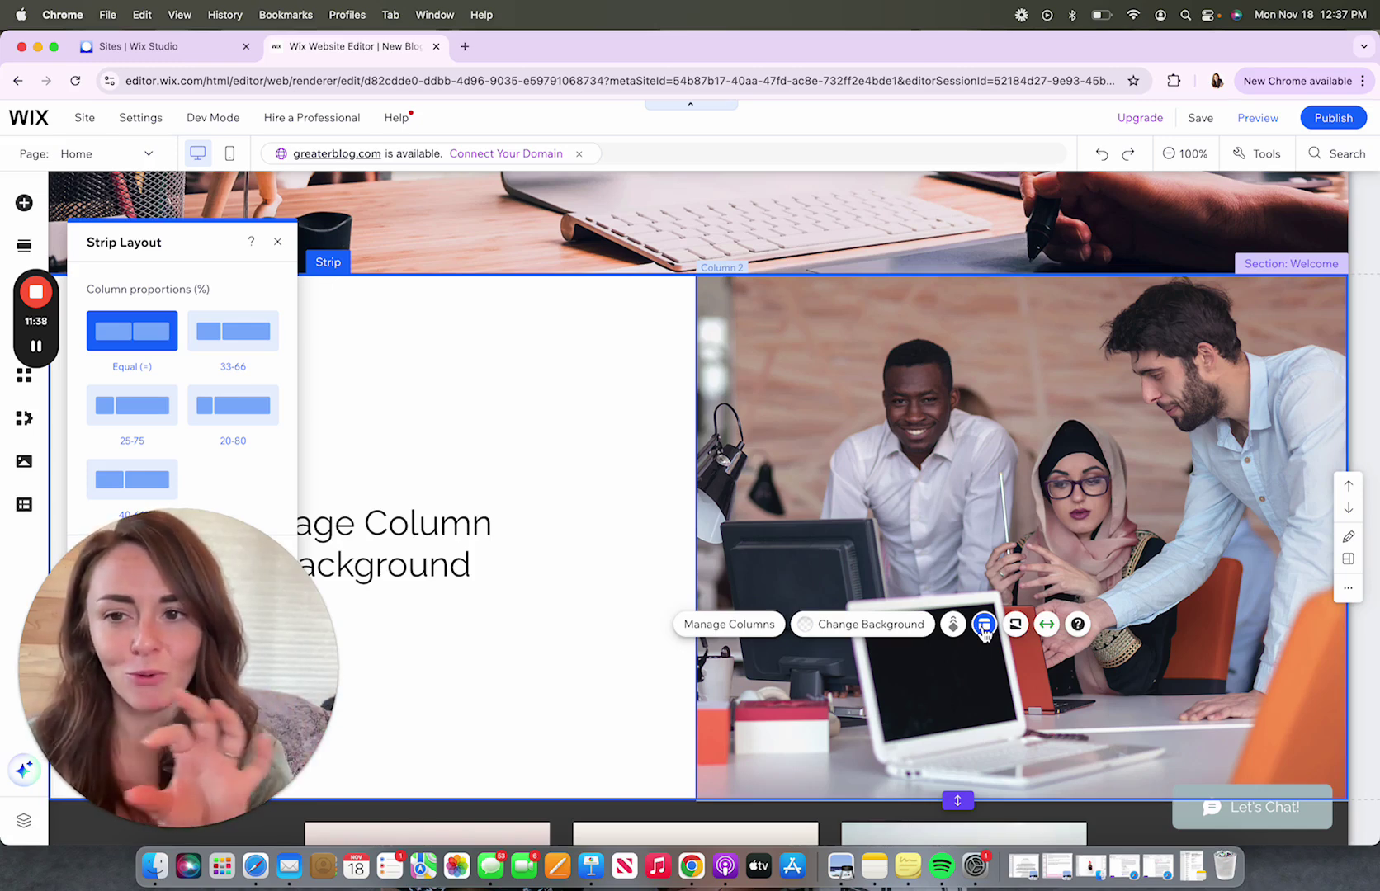
left_click_drag(197, 240, 572, 200)
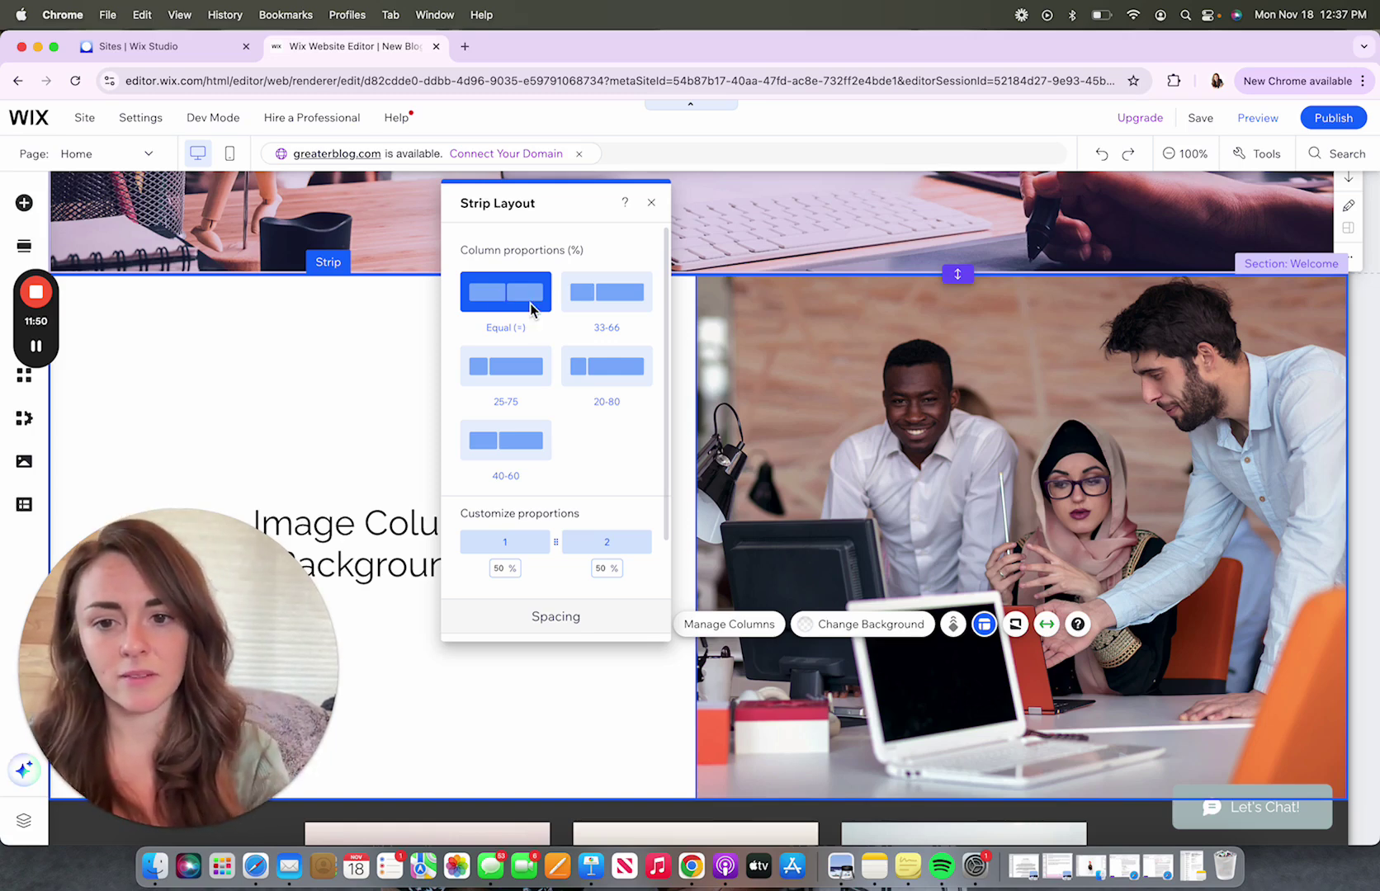
Try the 25-75, 33-66 and 20-80 column proportions on the strip, and return to 25-75
left_click(492, 373)
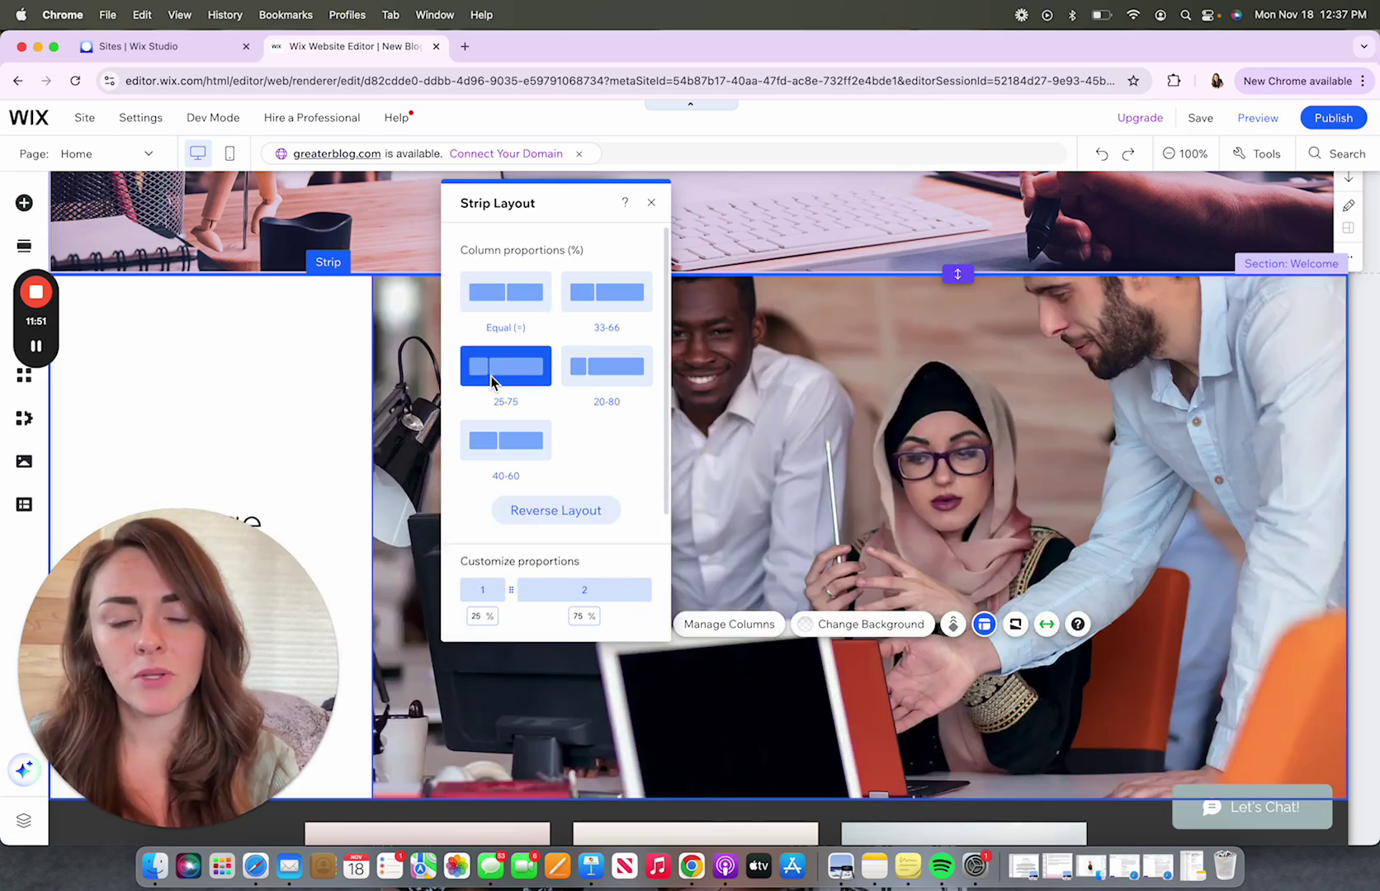
left_click(614, 305)
left_click(614, 378)
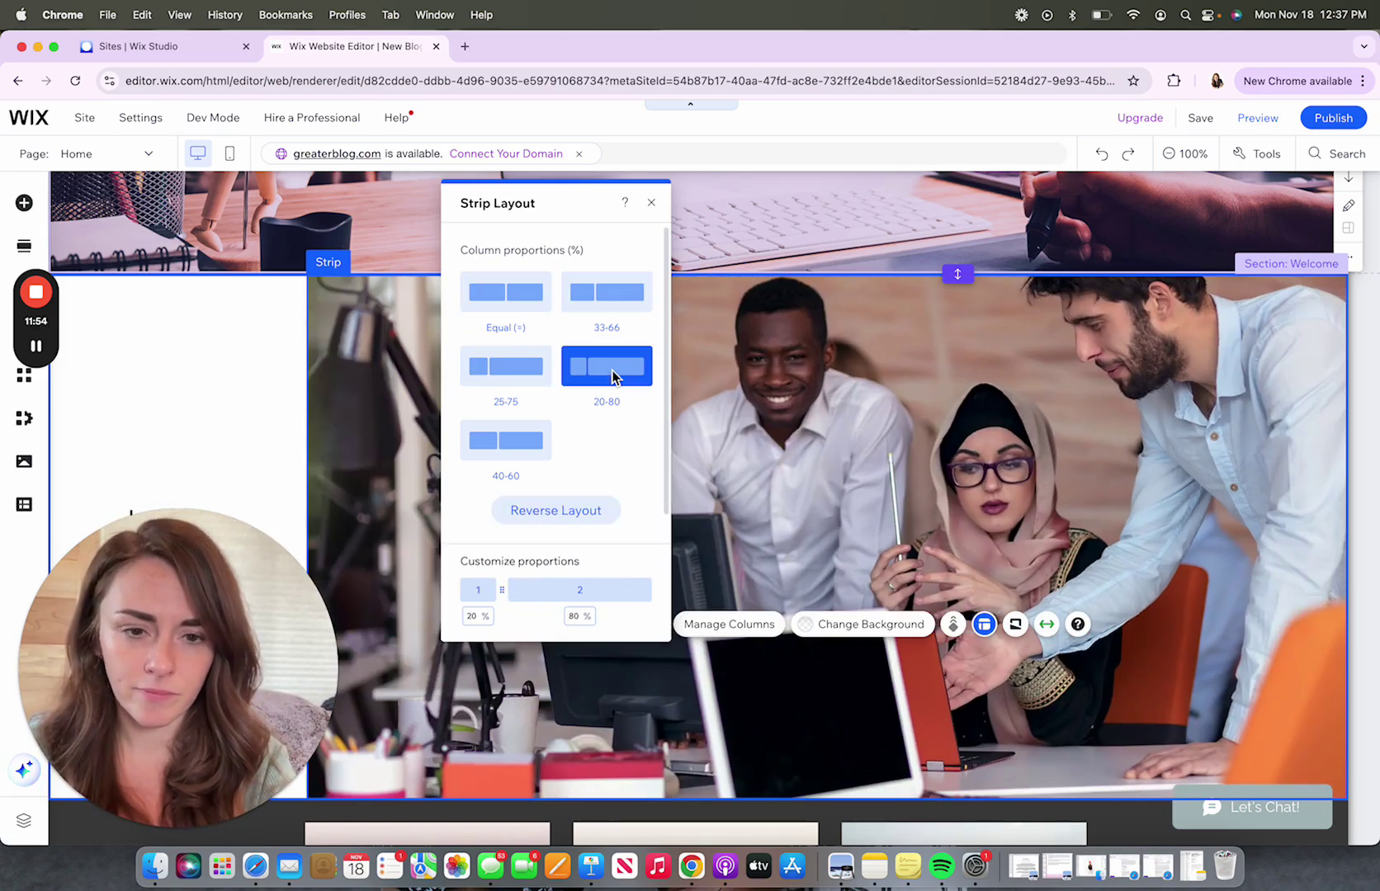
left_click(520, 375)
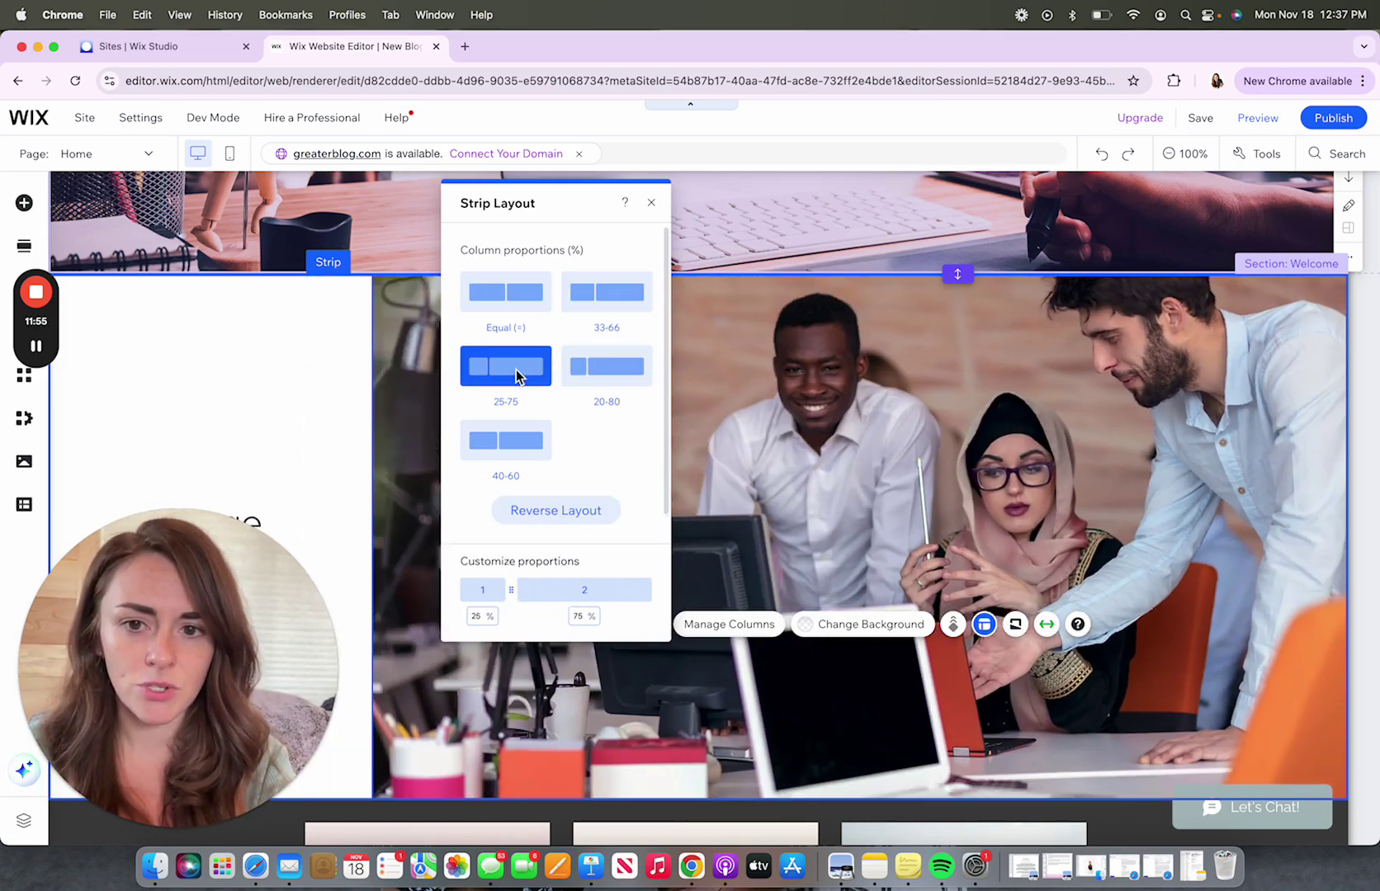
Reverse the strip's column layout and customize the proportions to 59% and 41%
left_click(559, 512)
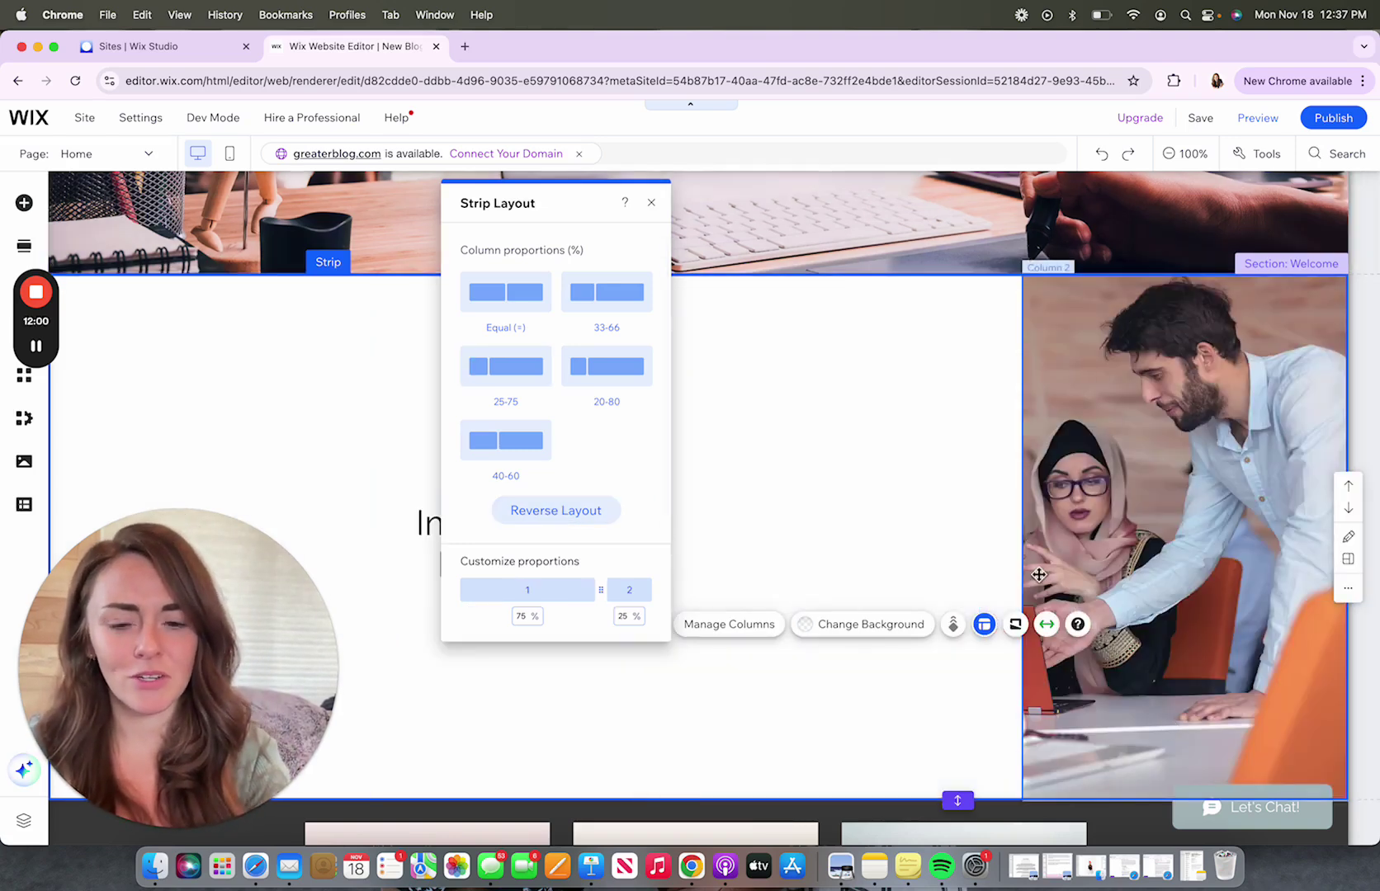
left_click_drag(605, 594, 578, 591)
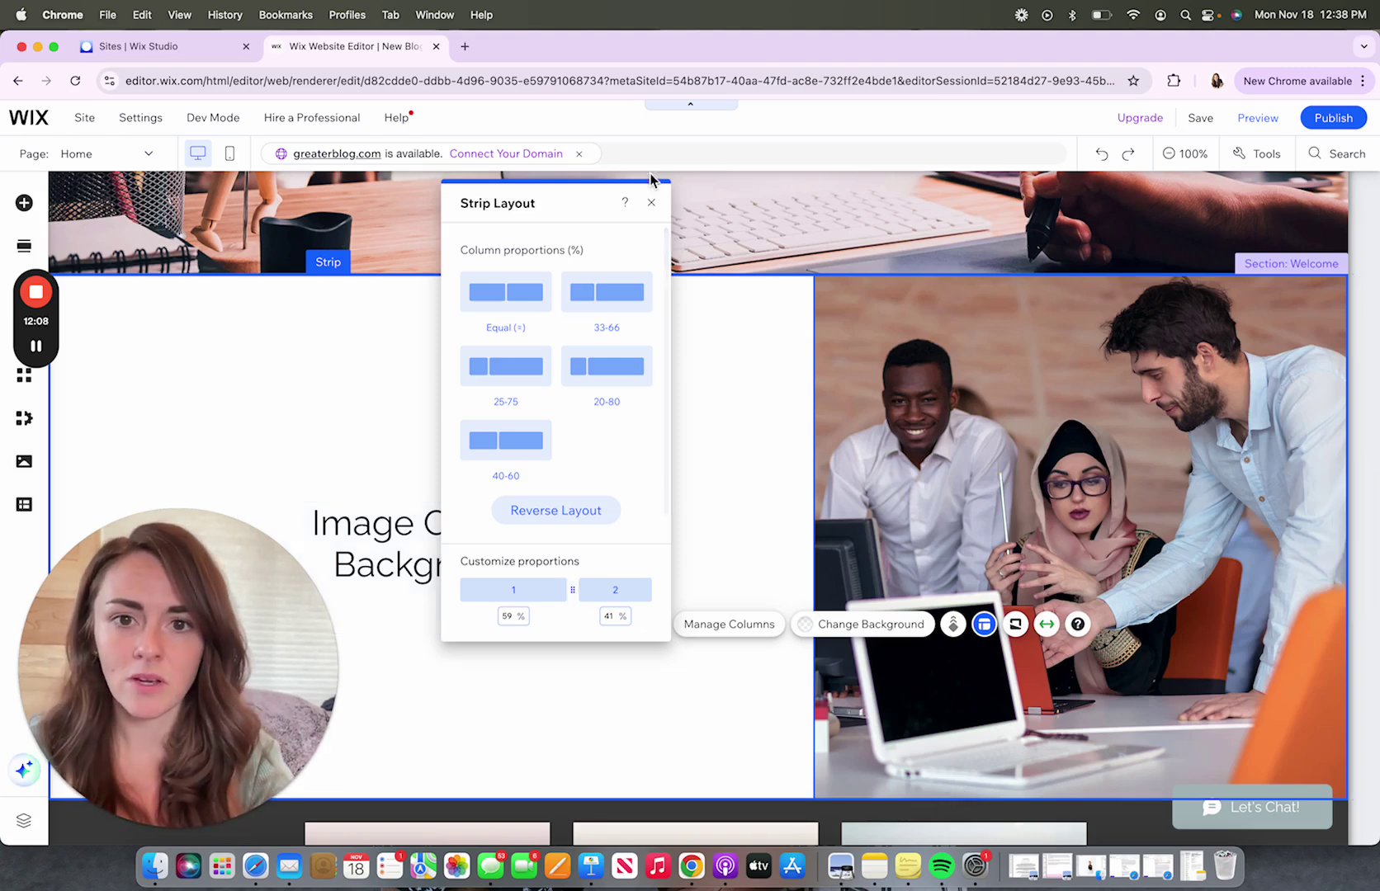
left_click(652, 203)
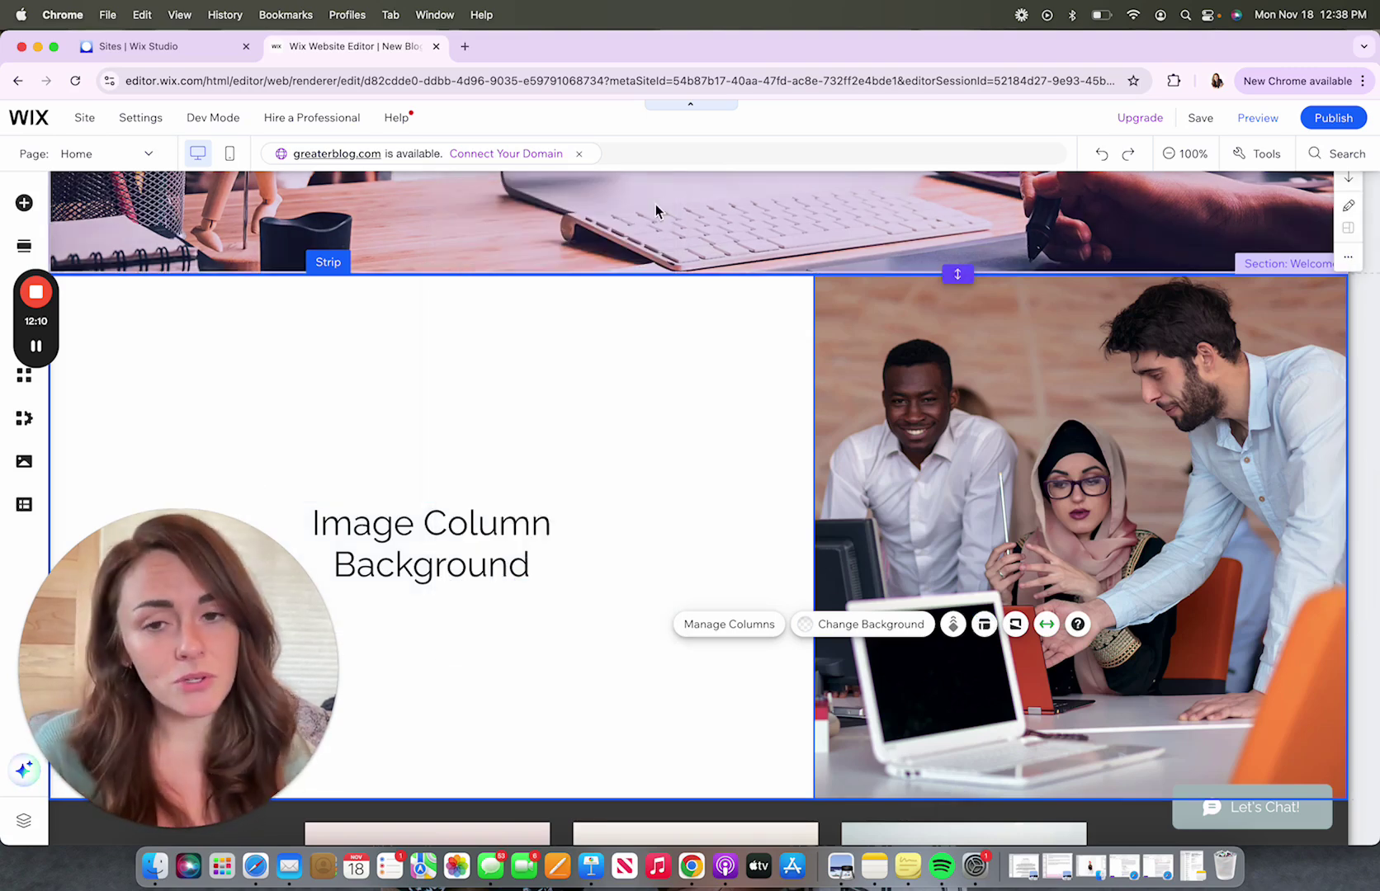
Select the first item's container in the List/Repeater section and open its background options
scroll(655, 204, "up", 4)
scroll(655, 203, "down", 4)
scroll(655, 204, "down", 1)
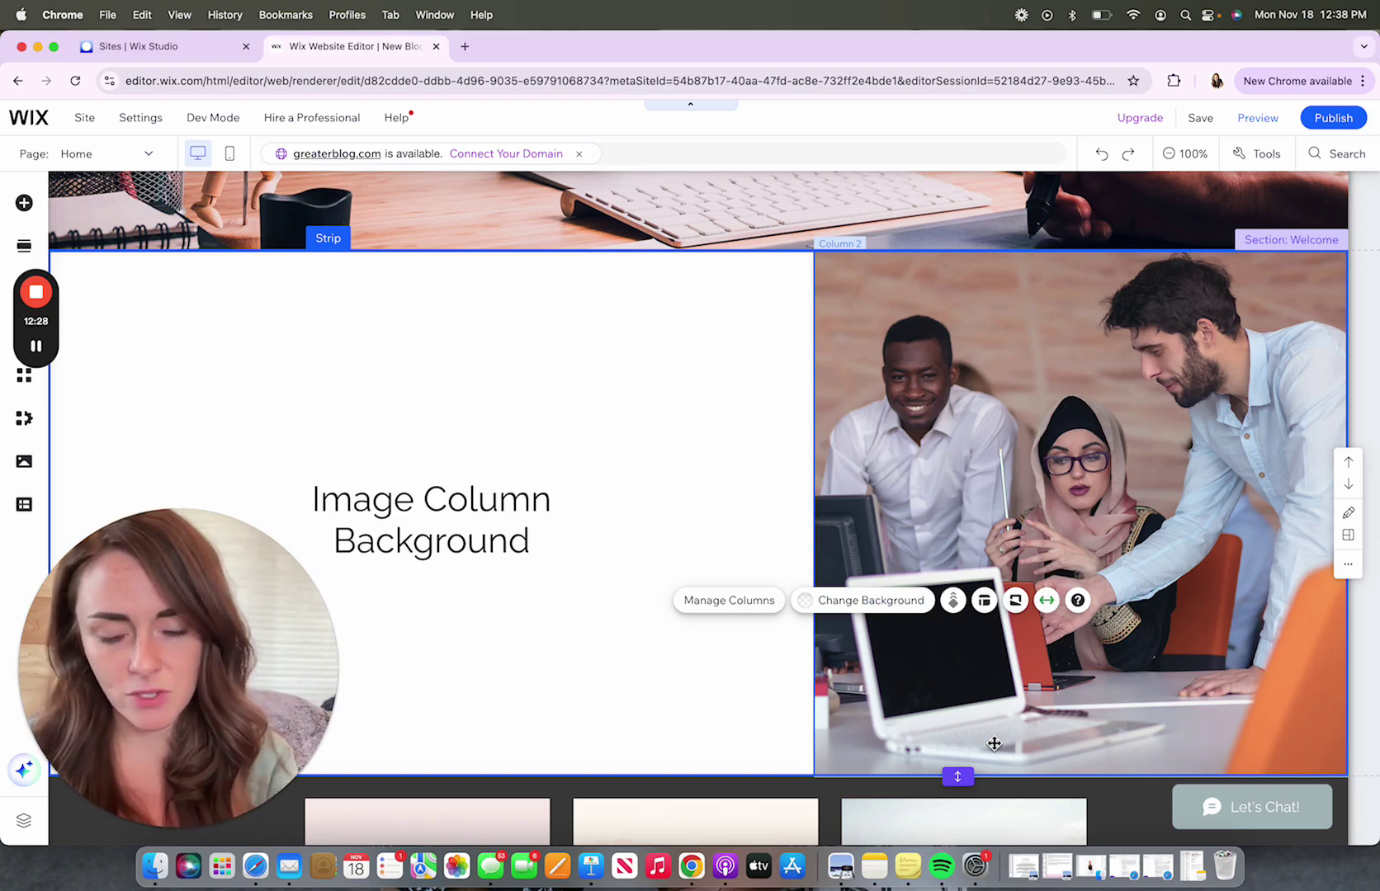
scroll(993, 743, "down", 10)
scroll(993, 748, "up", 14)
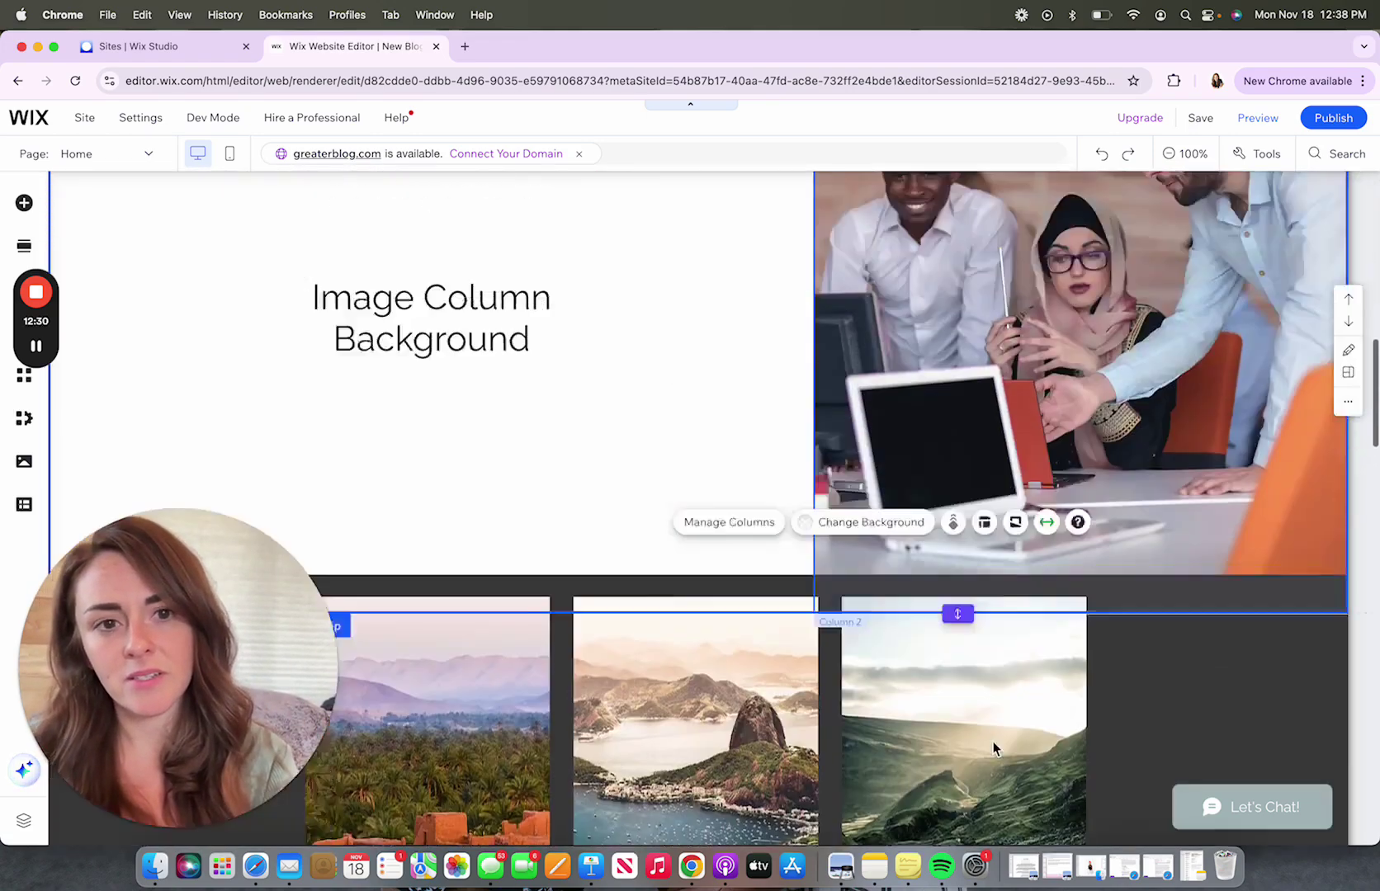
scroll(993, 747, "down", 17)
scroll(993, 748, "up", 5)
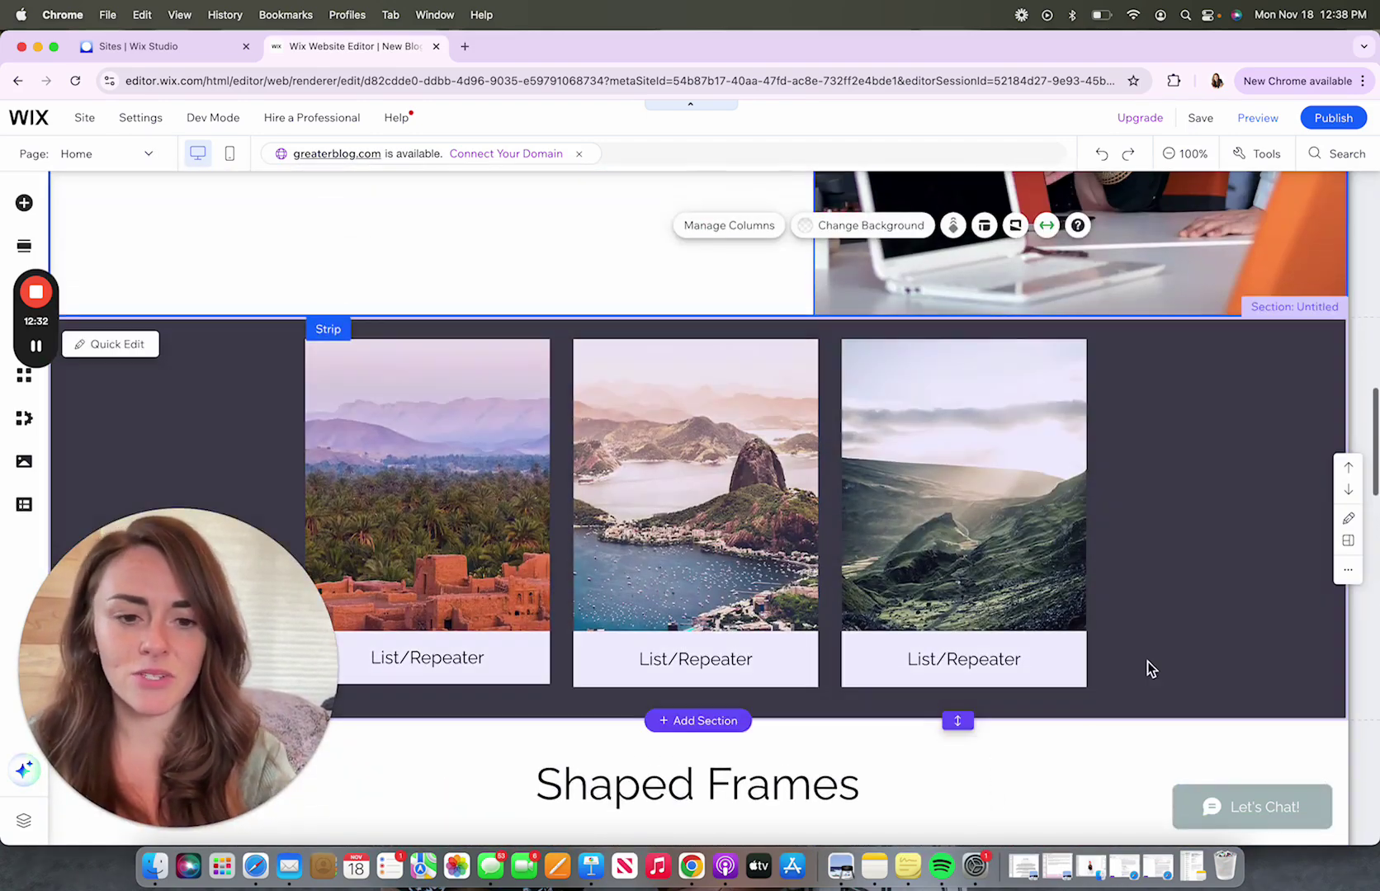
left_click(464, 493)
left_click(464, 493)
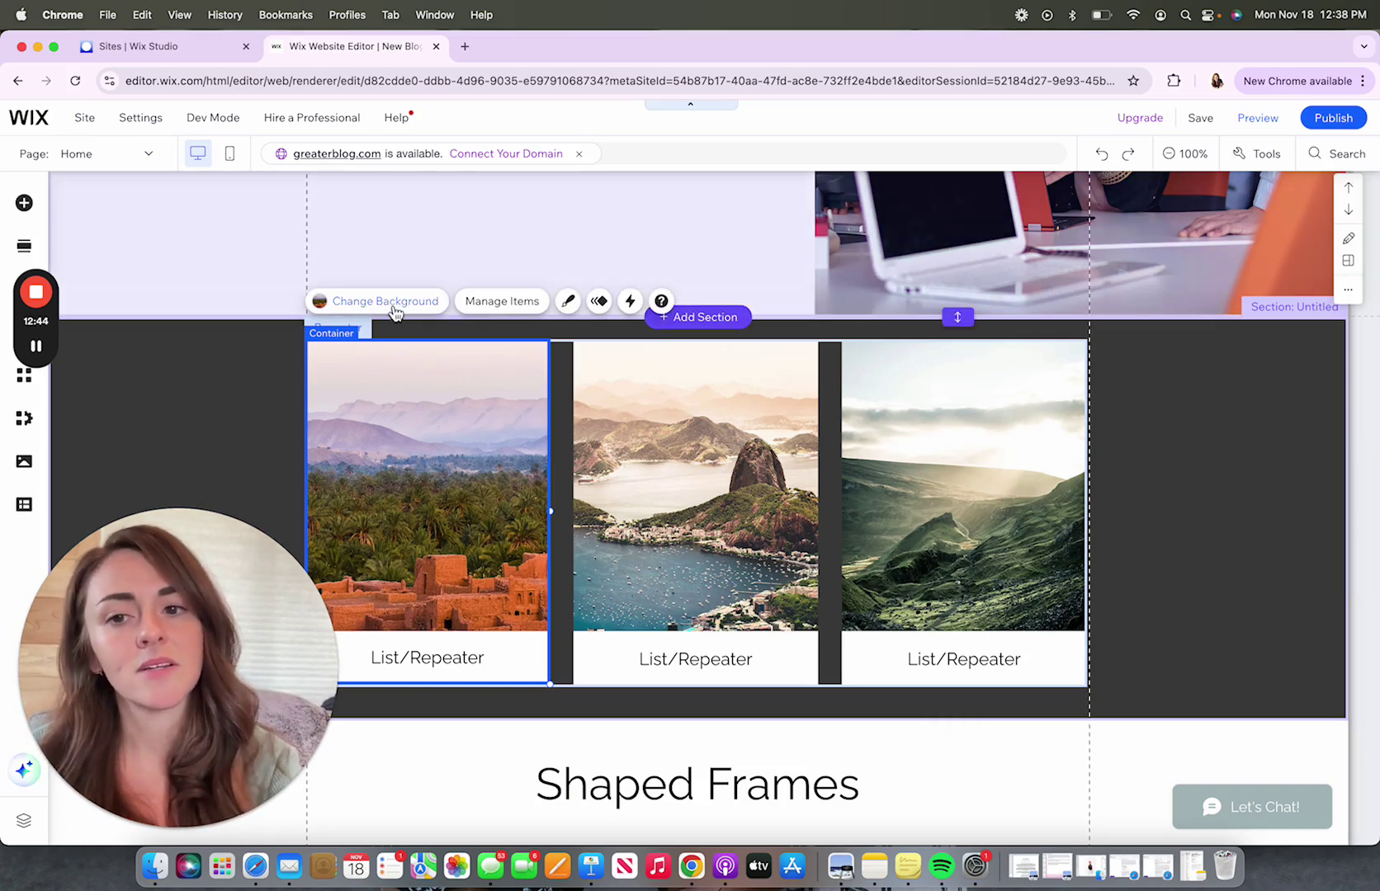
left_click(394, 307)
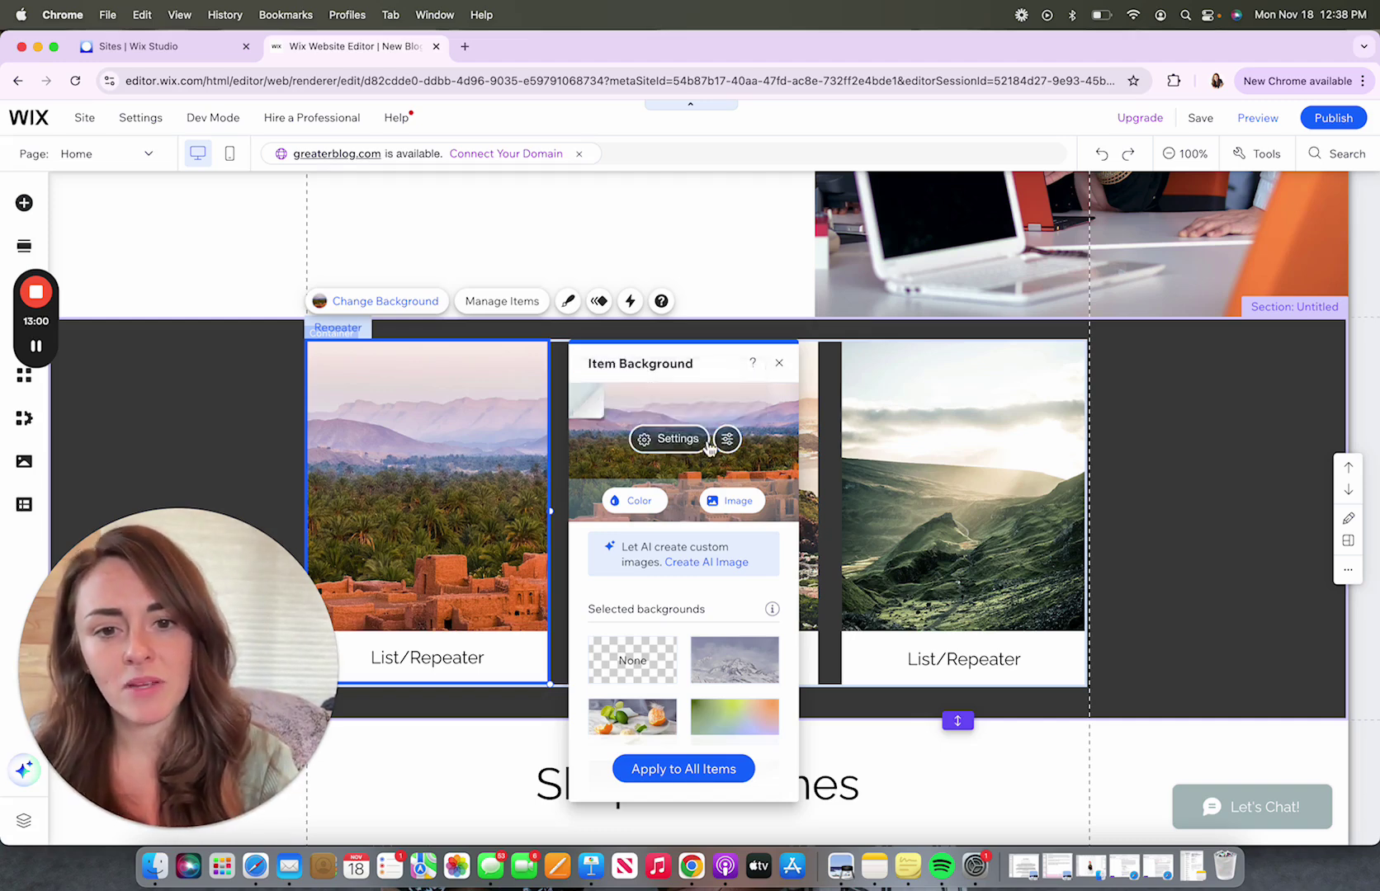
Try the top-centre, bottom-centre and centre-left positions for the first repeater item's background image, set it to centre-right, and select the second item's container
left_click(689, 439)
left_click(684, 732)
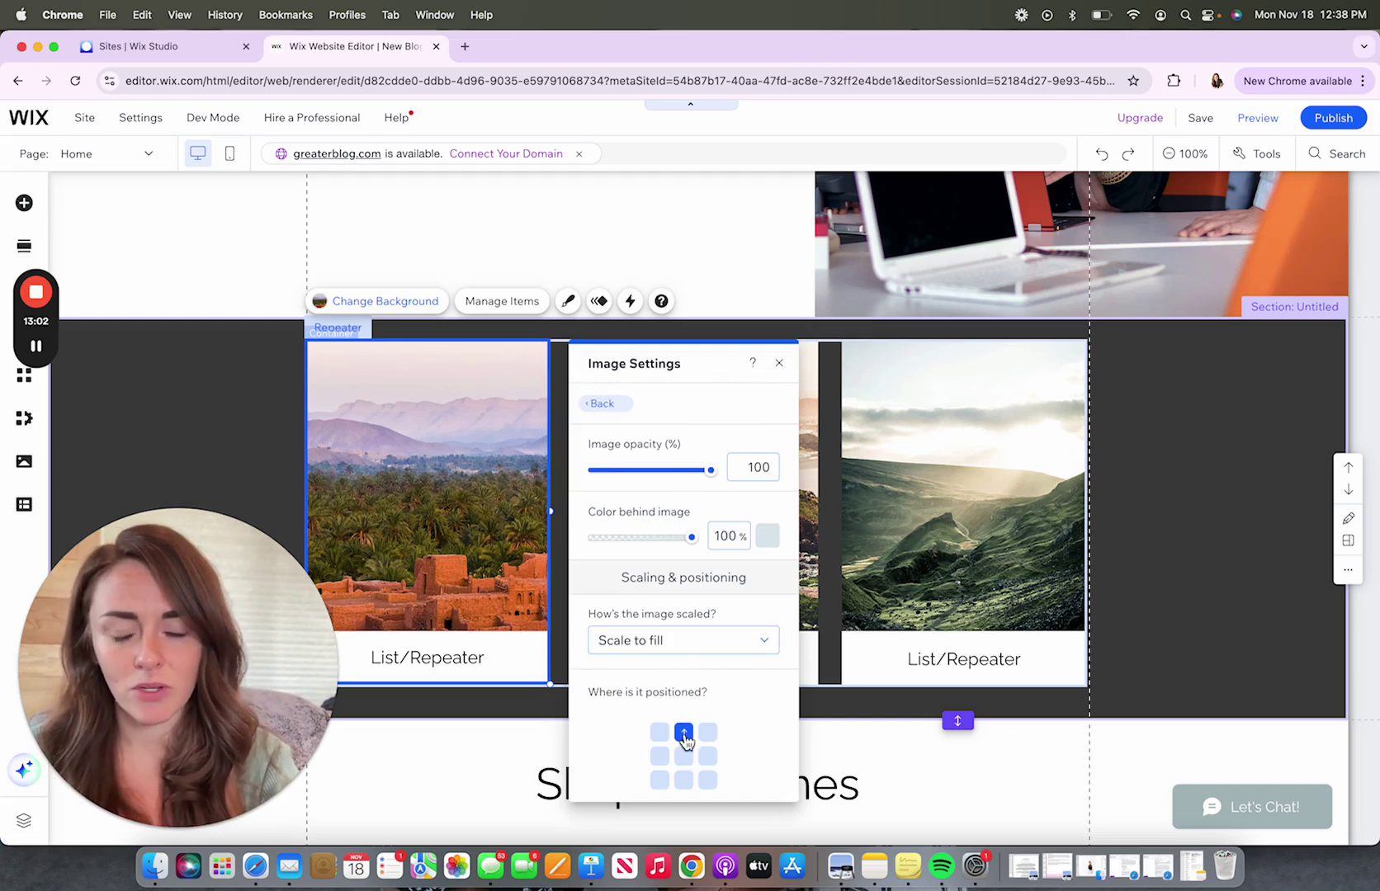
left_click(684, 779)
left_click(660, 756)
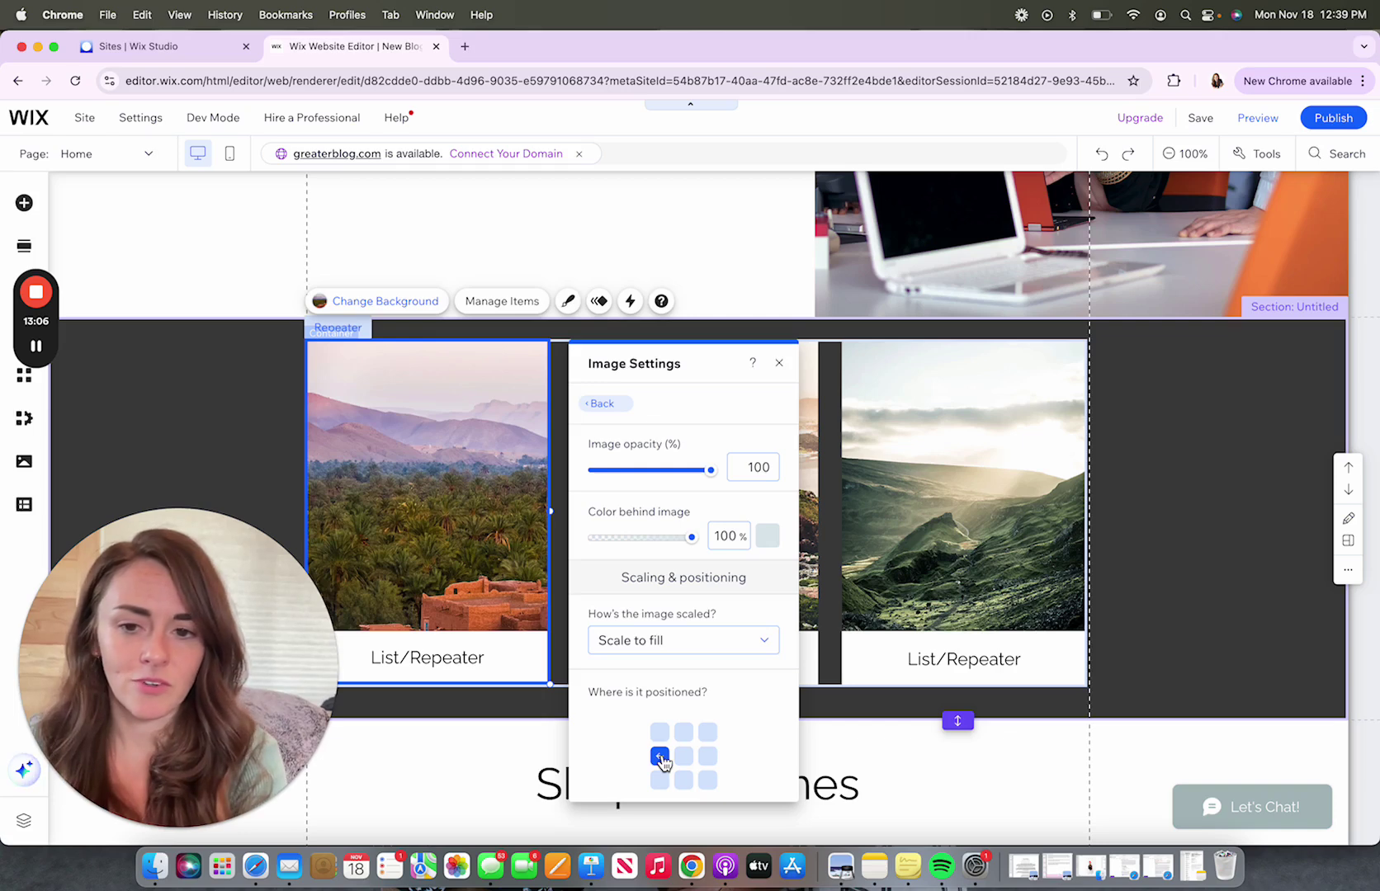
left_click(707, 755)
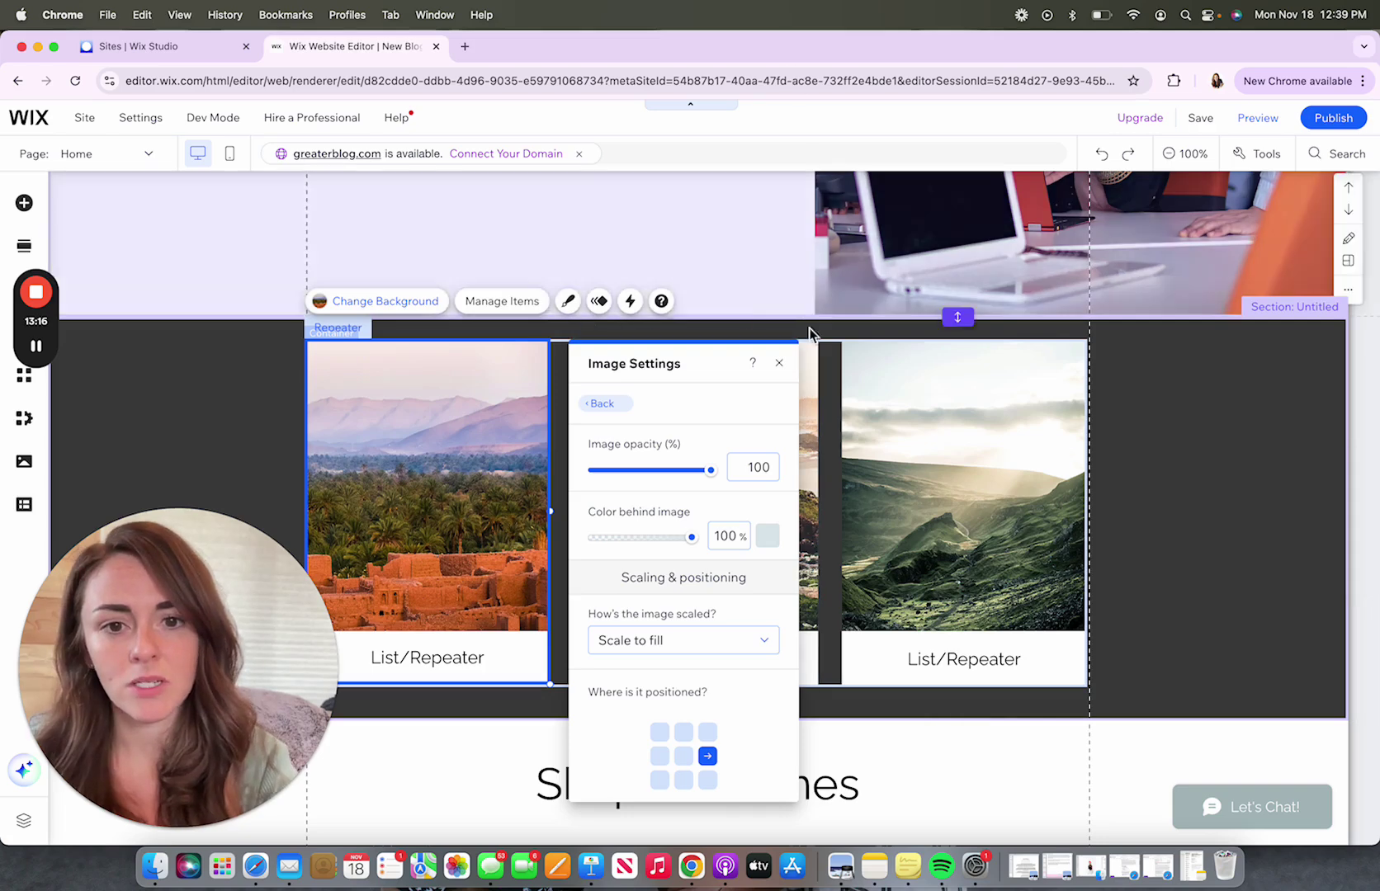
left_click(786, 365)
left_click(725, 422)
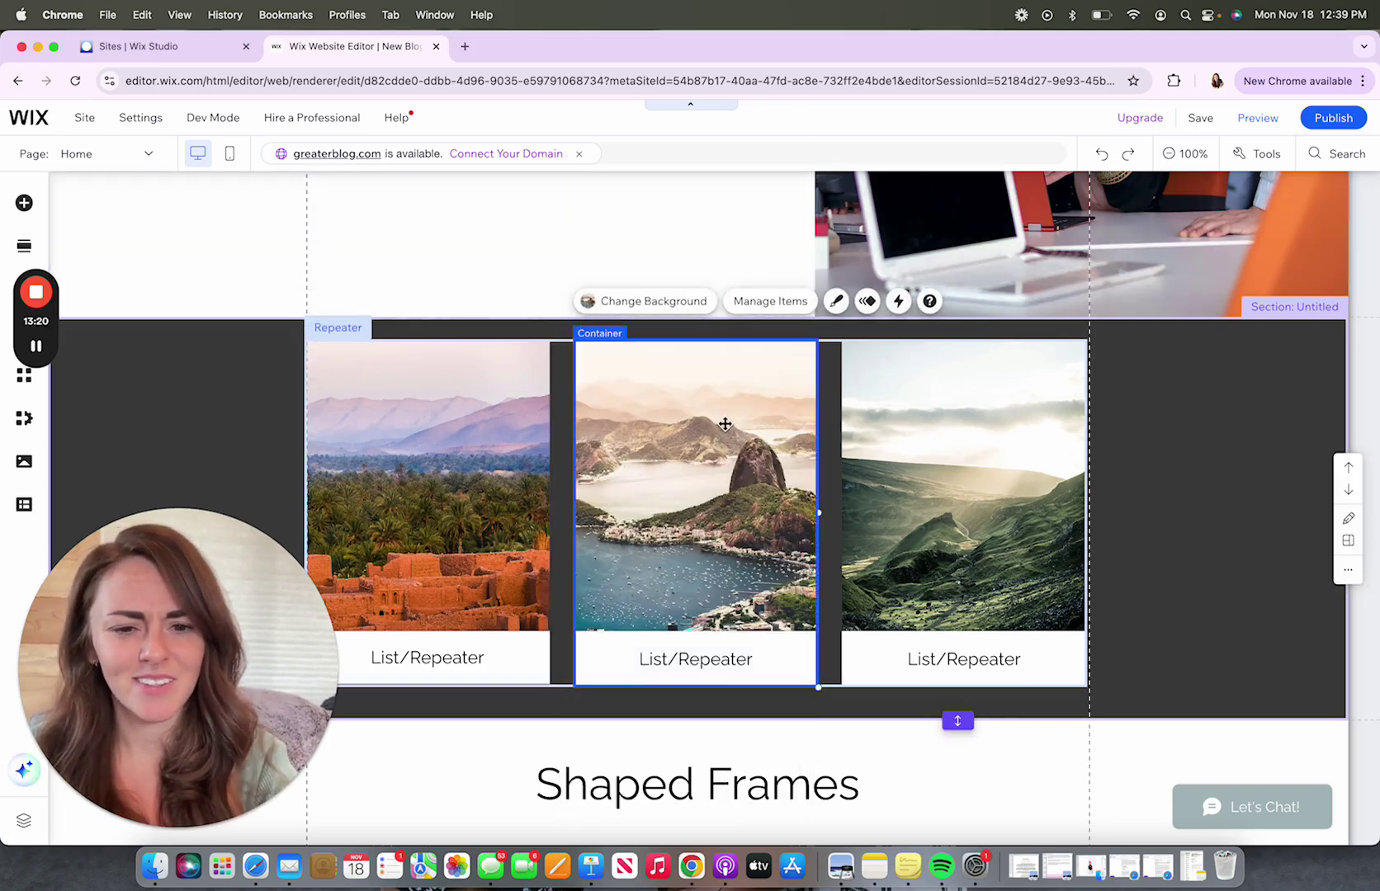
Compare the polygon-shaped image in the Single Image section with the arch-shaped portrait in the Shaped Frames section
scroll(725, 423, "down", 4)
scroll(724, 424, "down", 10)
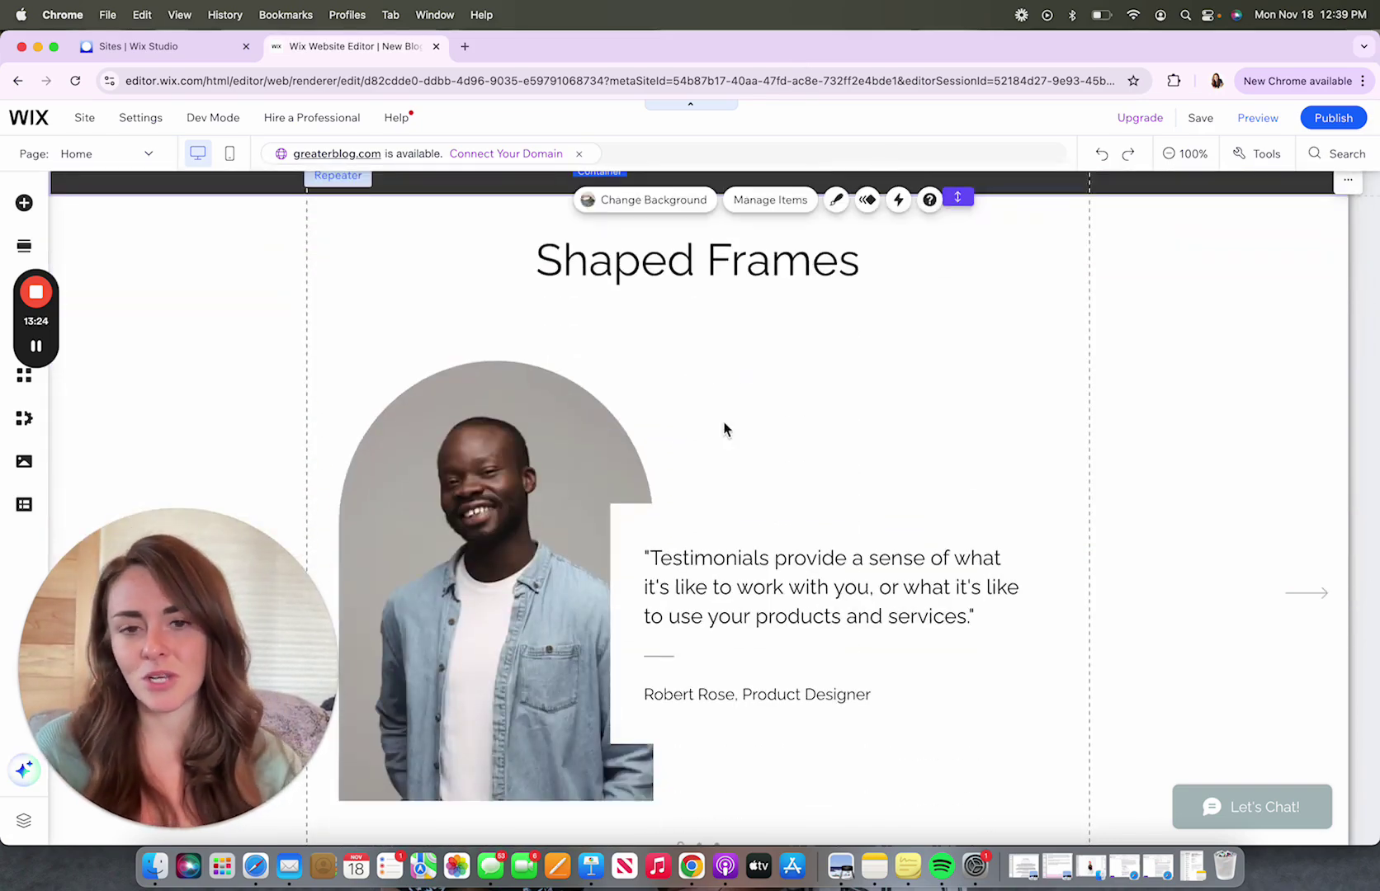
scroll(724, 429, "down", 15)
left_click(557, 420)
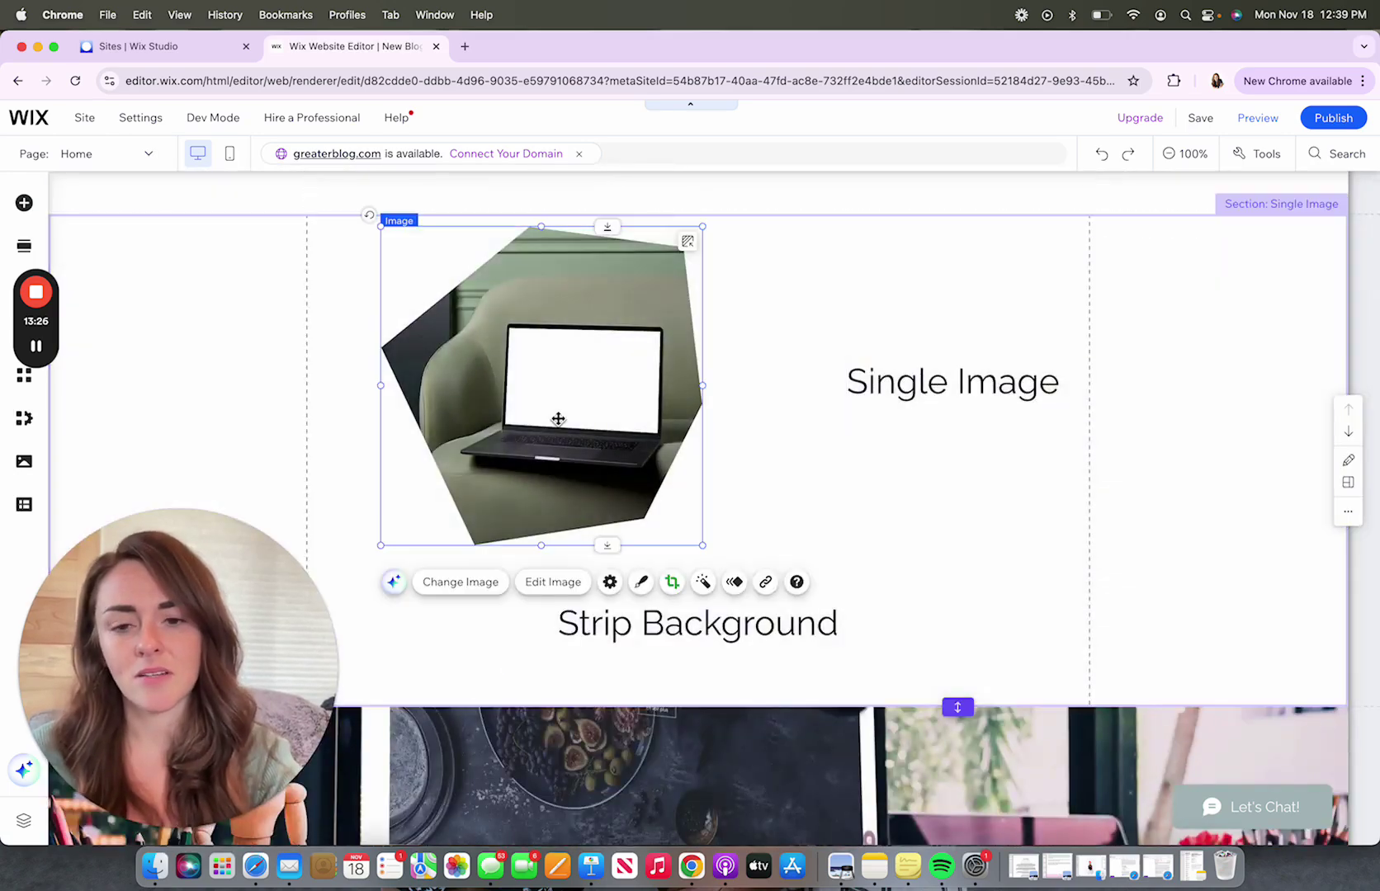
scroll(557, 422, "down", 7)
scroll(557, 422, "up", 10)
scroll(557, 422, "down", 10)
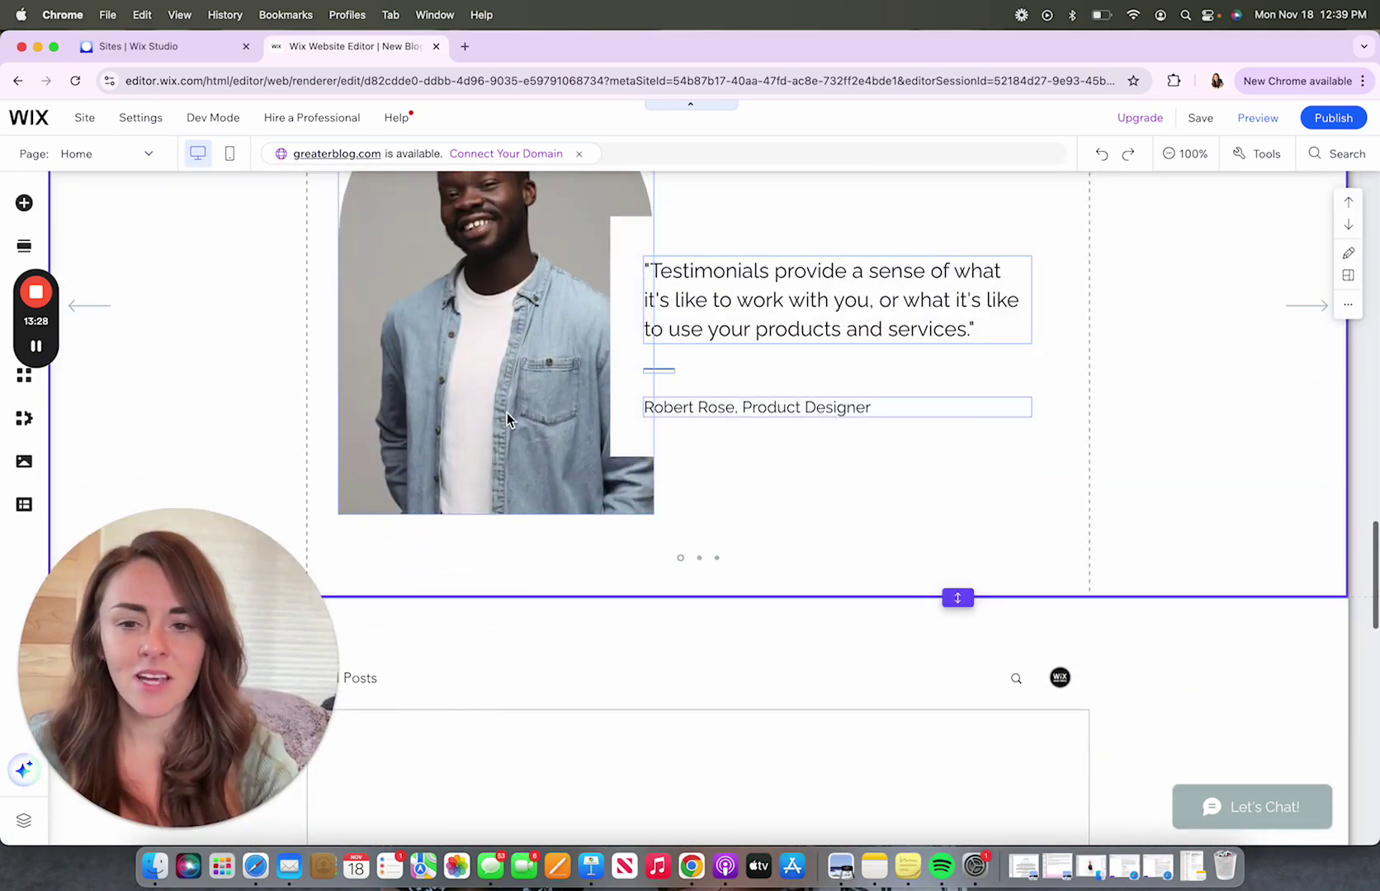
scroll(507, 417, "up", 3)
Replace the first testimonial slide's arched image with the Media from Wix photo of two laughing people on a beach
scroll(490, 497, "down", 2)
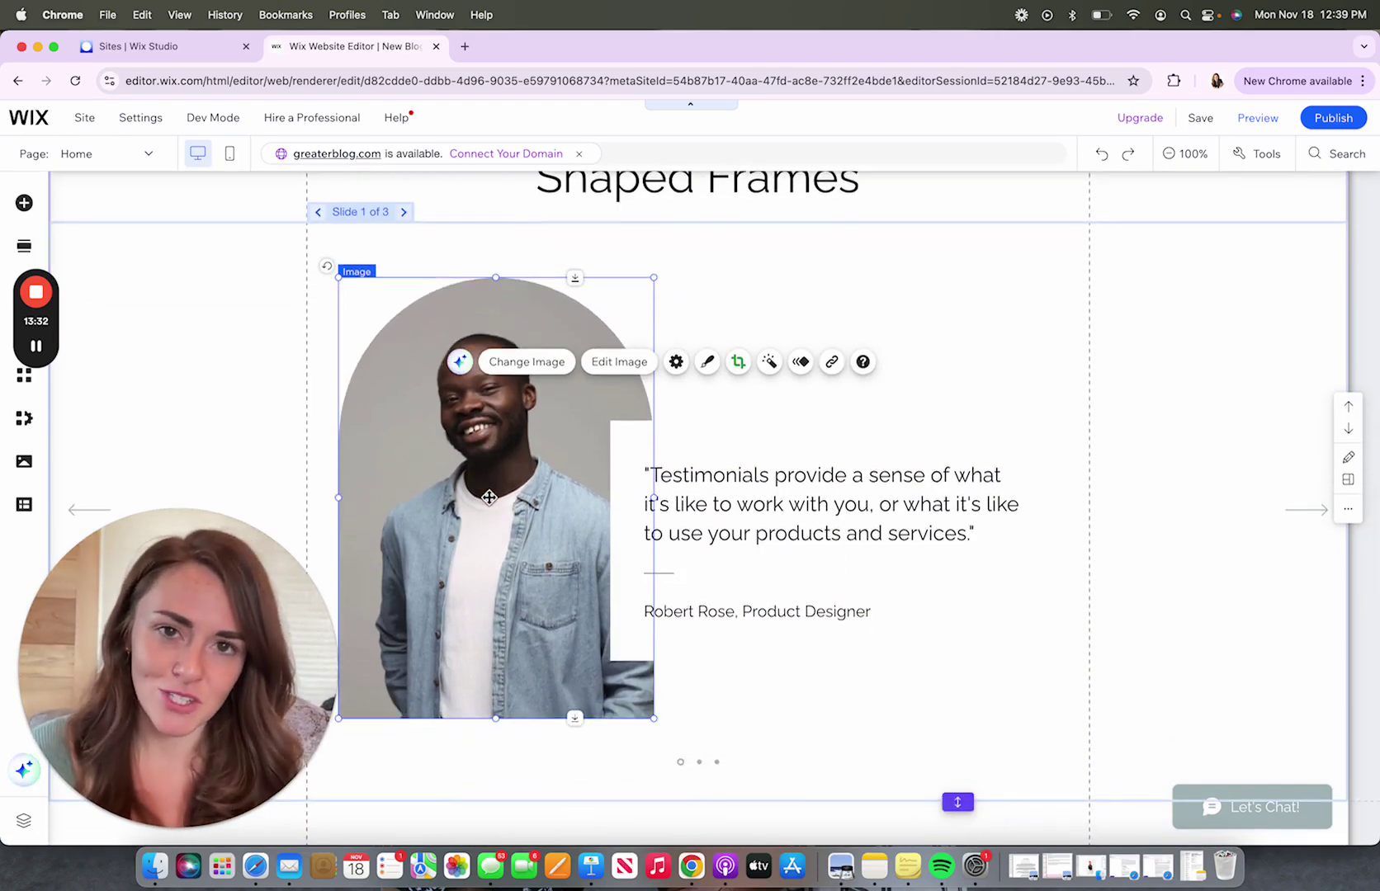
left_click(540, 362)
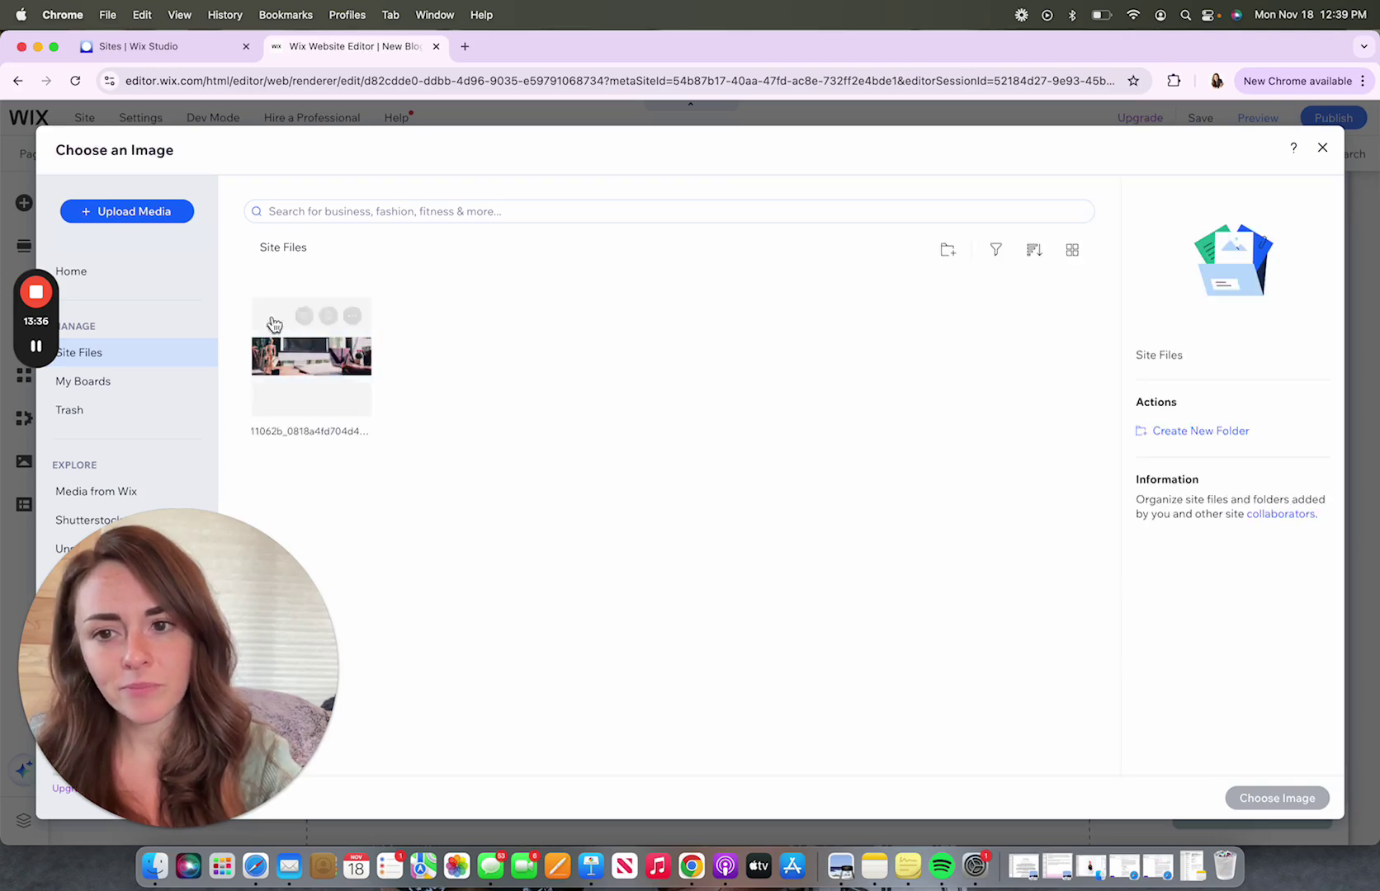
left_click(102, 499)
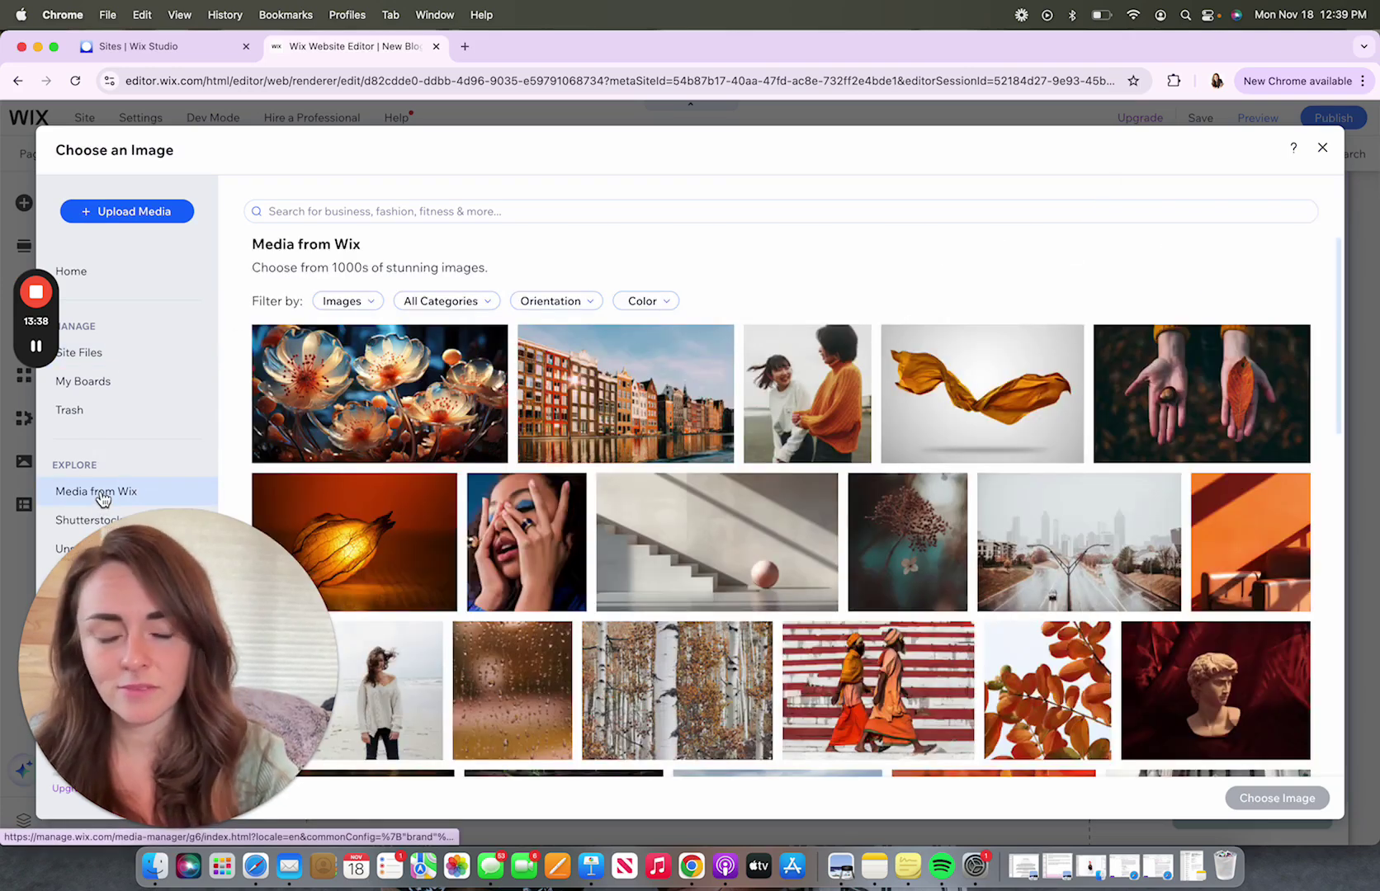
left_click(818, 372)
double_click(819, 372)
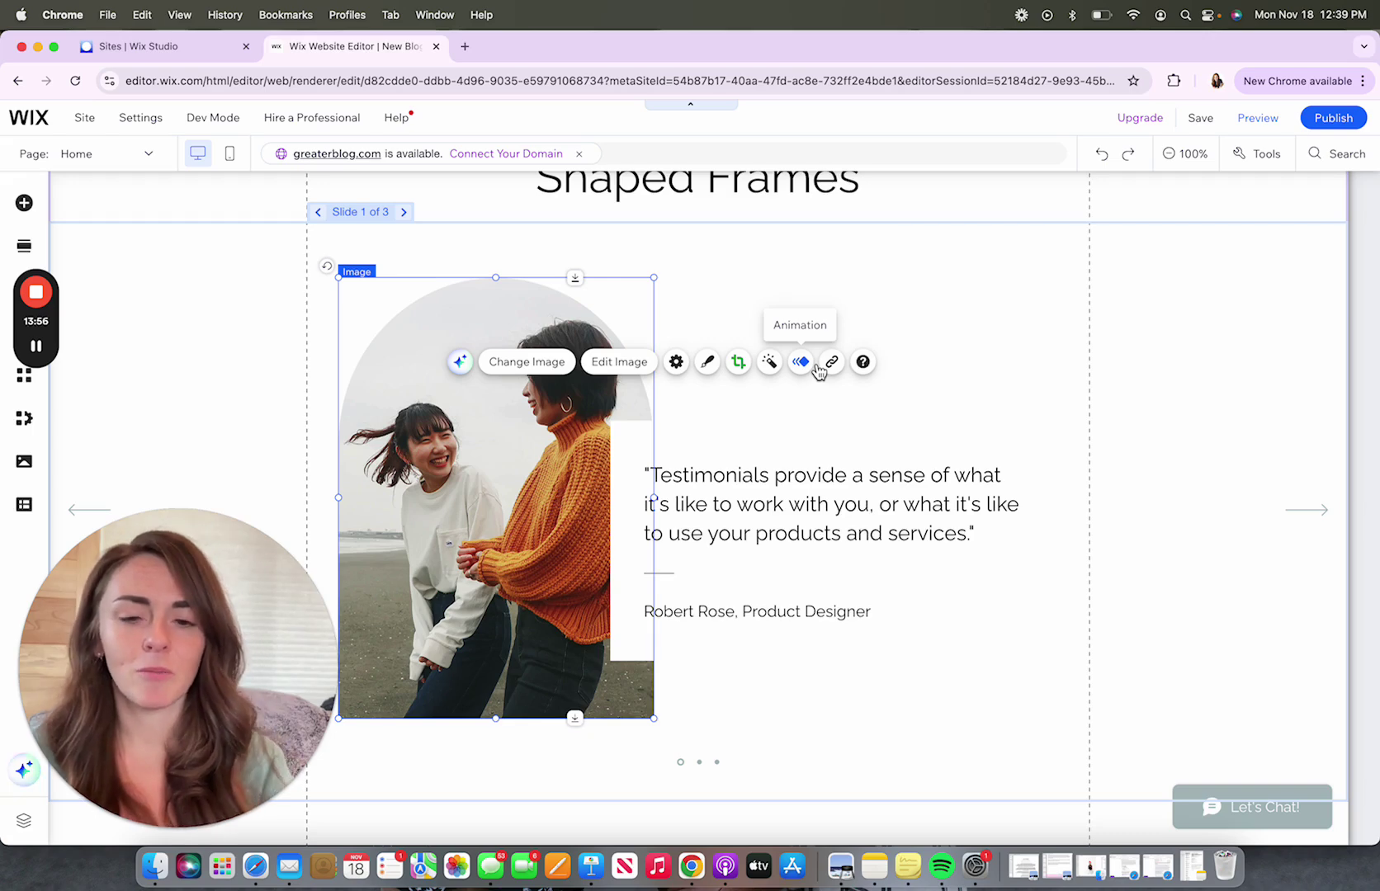
Go to slide 2 of the testimonials and replace its arched image with the Media from Wix photo of two walking people in orange robes
left_click(758, 687)
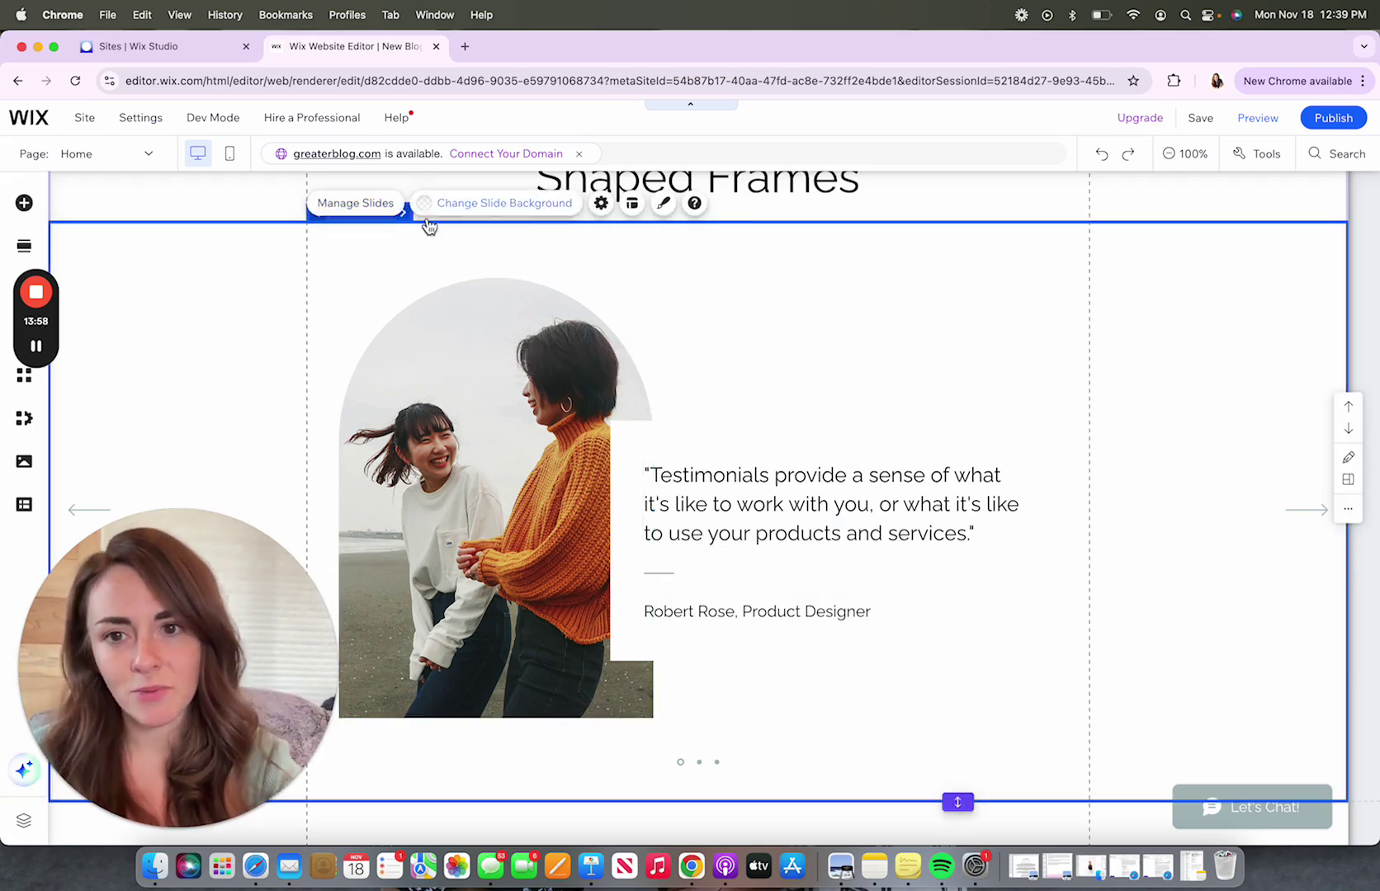
scroll(425, 221, "up", 1)
left_click(404, 253)
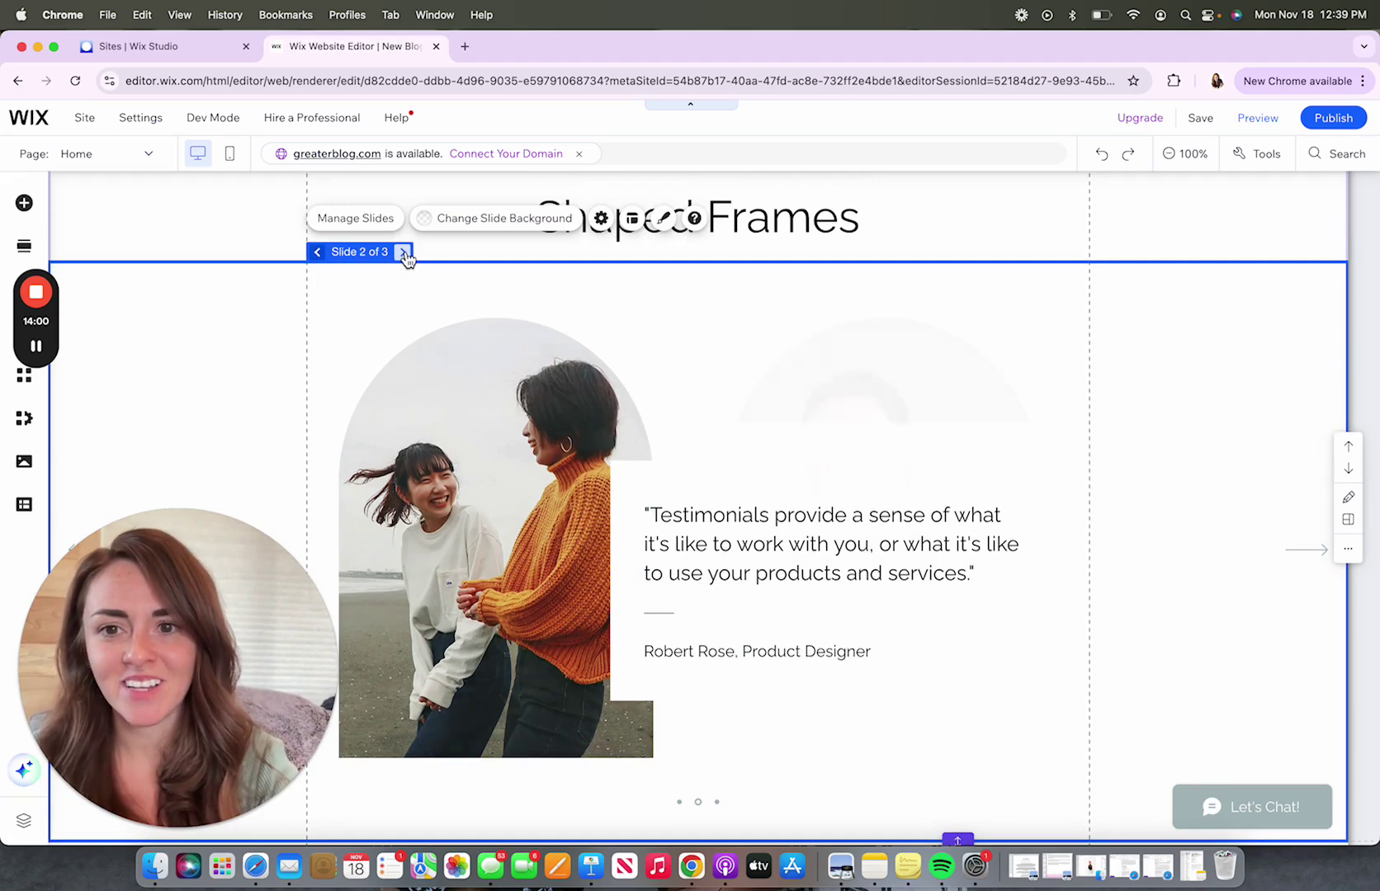
left_click(910, 431)
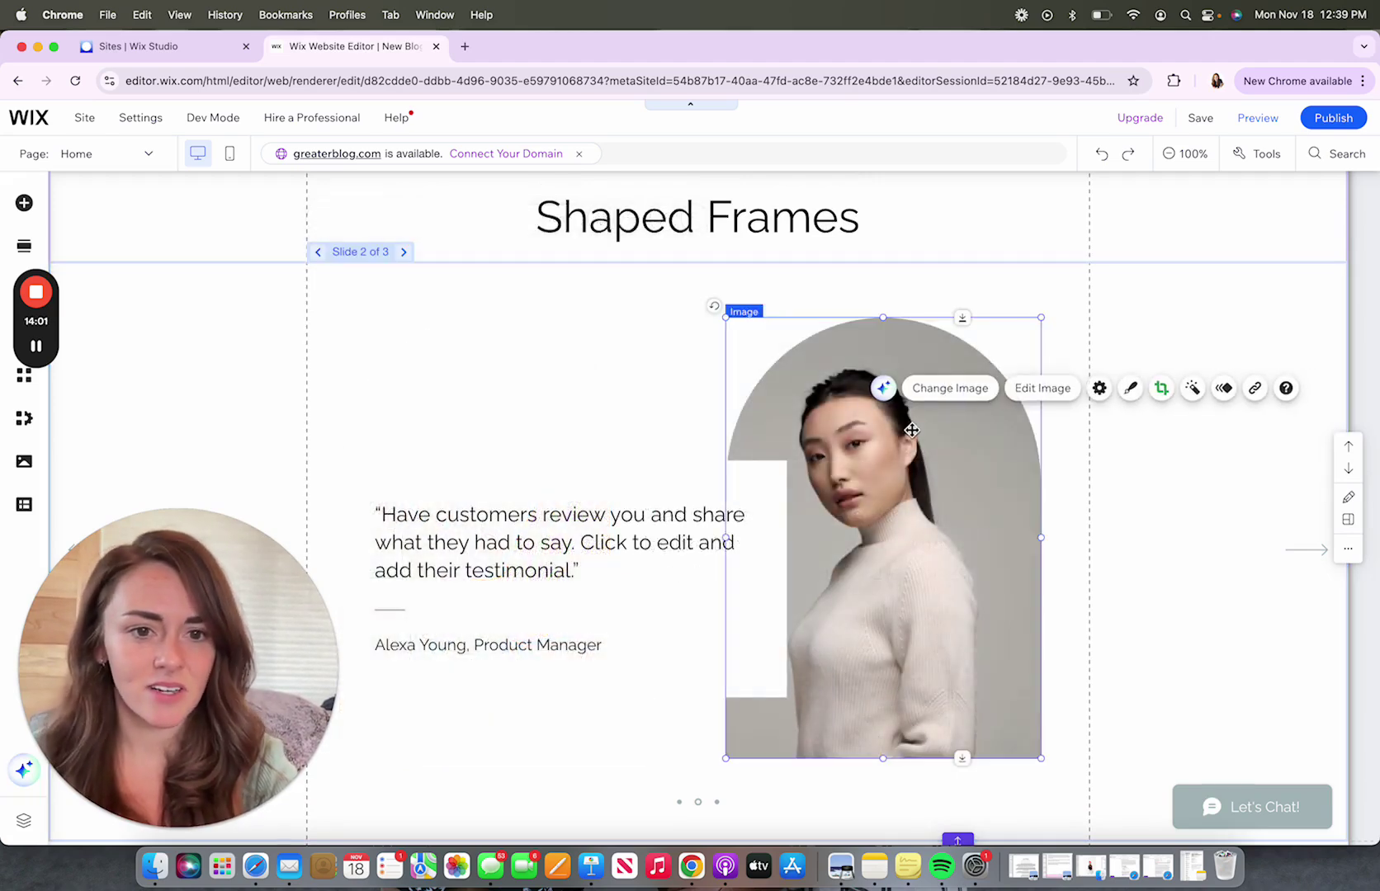
left_click(951, 390)
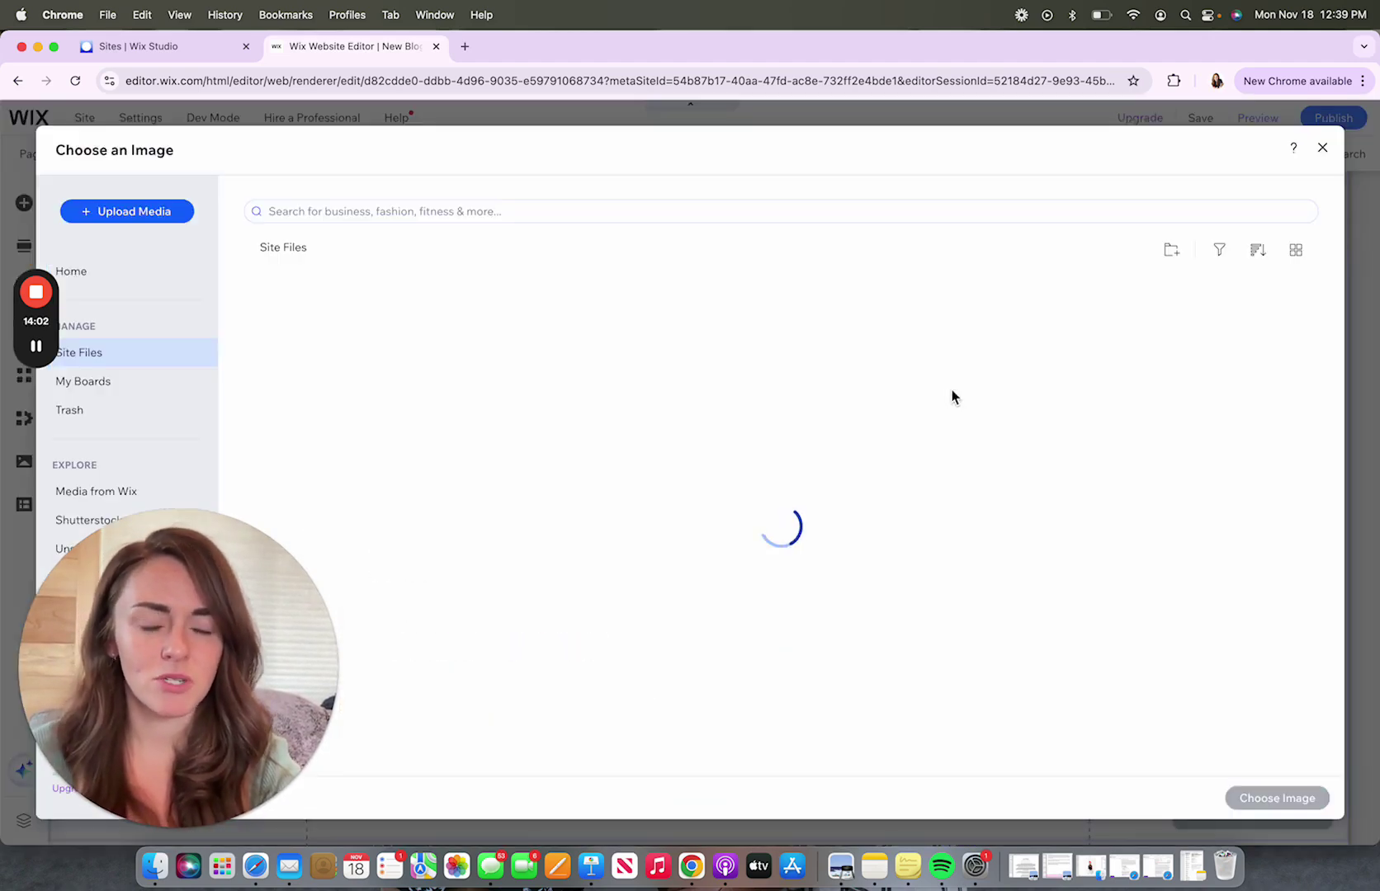
left_click(93, 503)
scroll(840, 667, "down", 2)
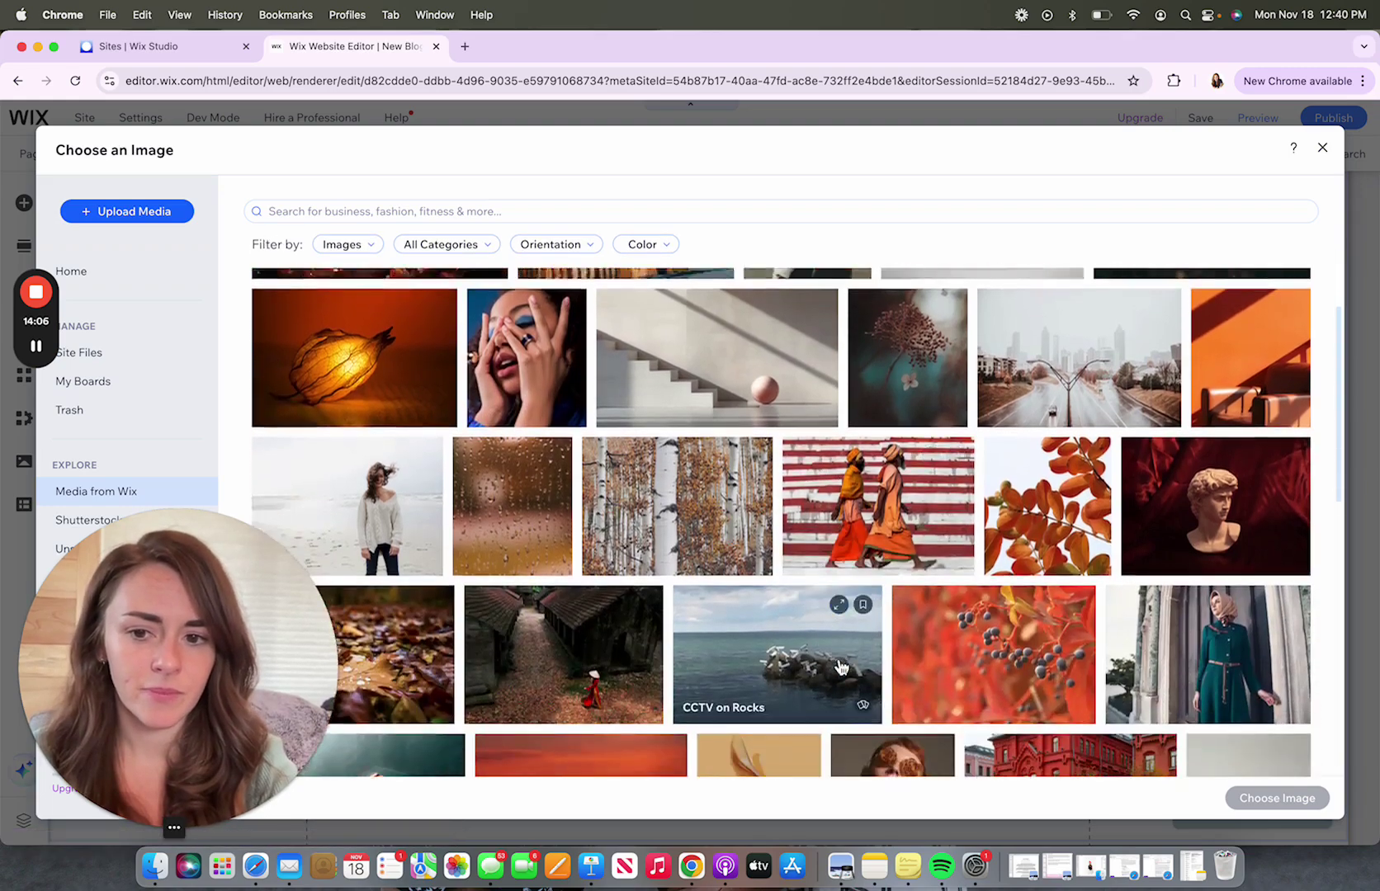
left_click(879, 495)
left_click(1303, 811)
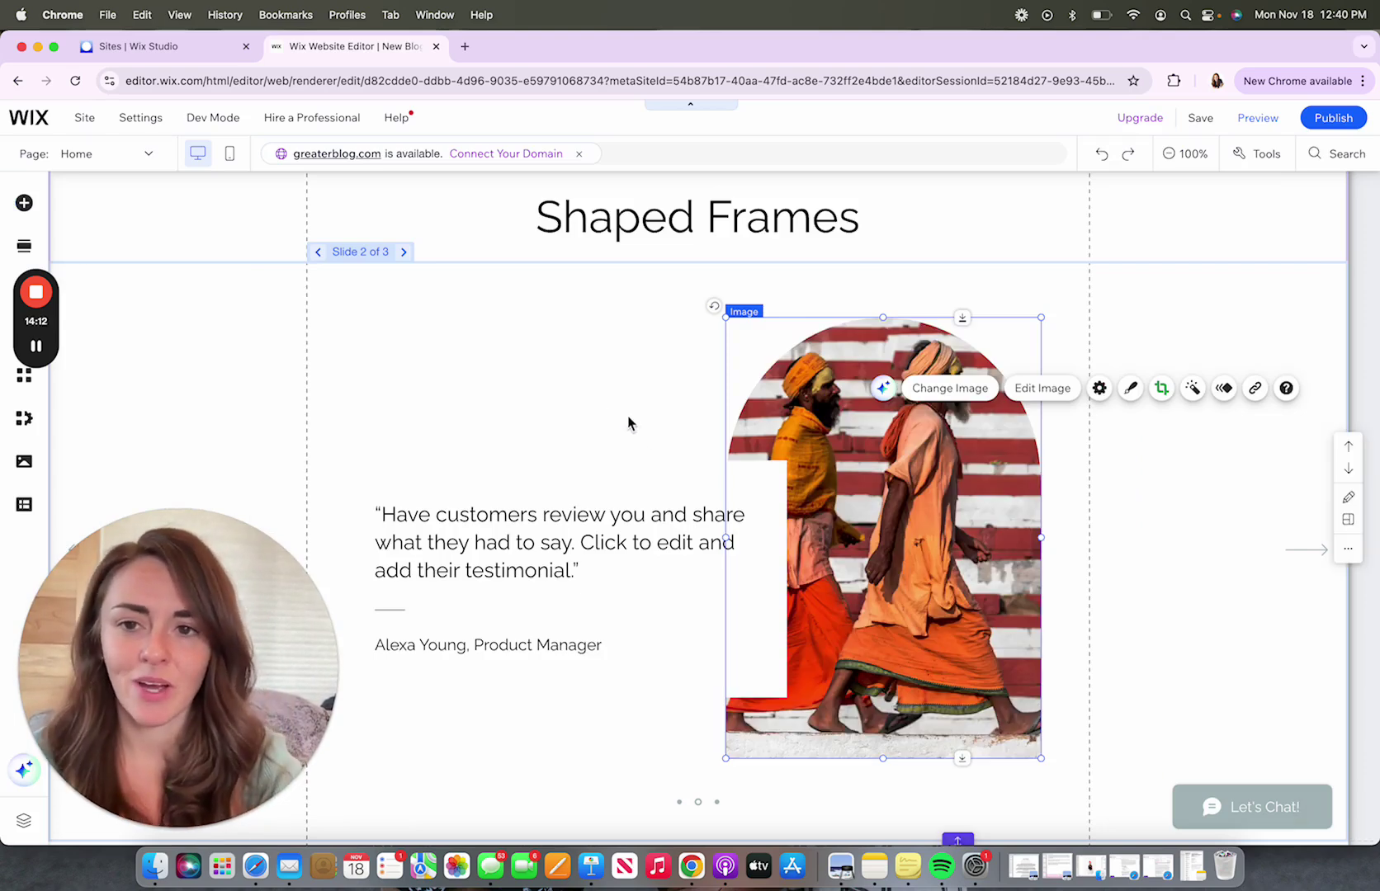
Inspect the single image's crop status, the second slide's shaped image, and the testimonial container box overlapping that image
left_click(407, 263)
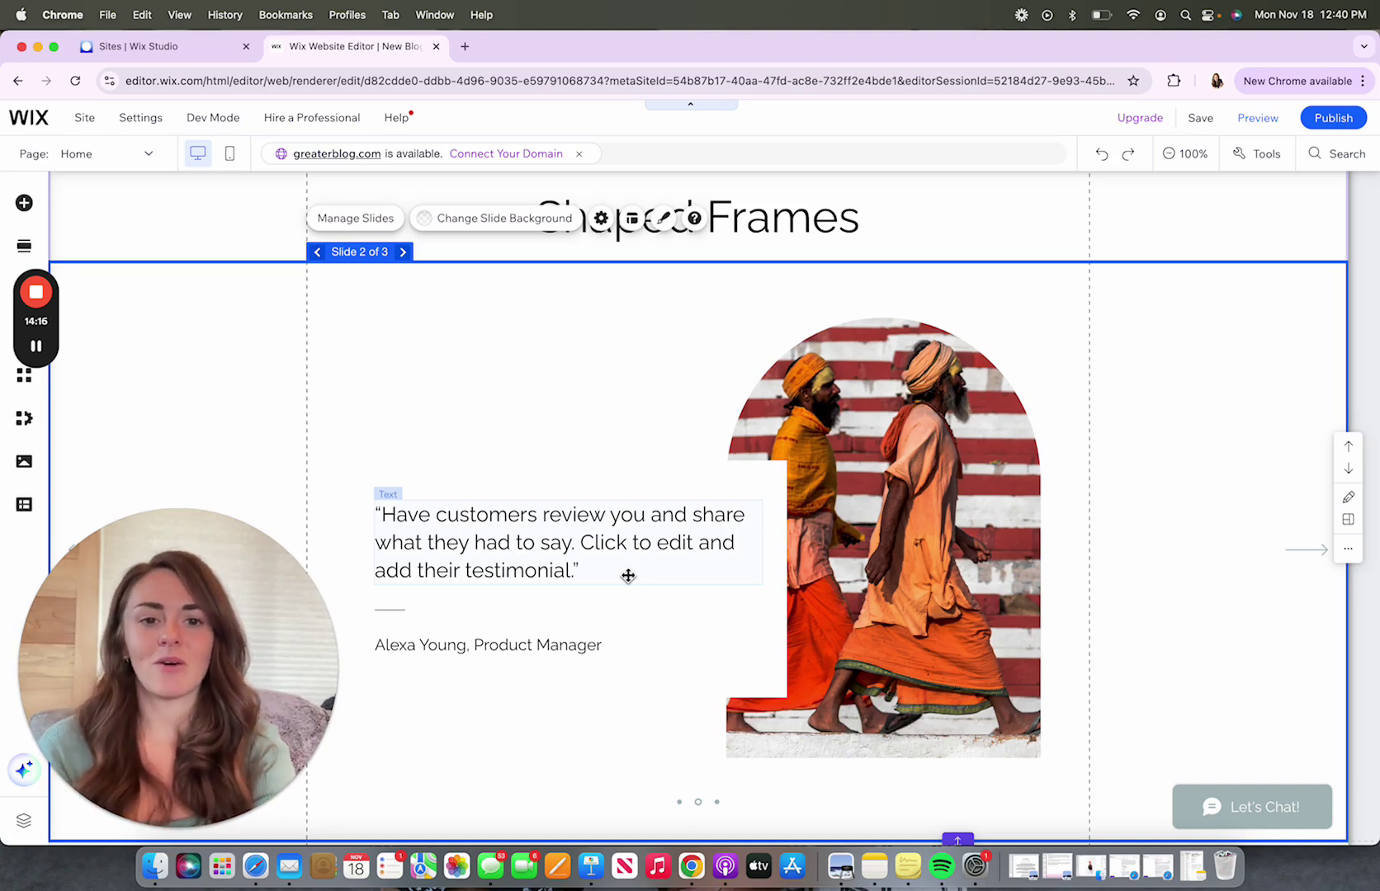
scroll(627, 576, "down", 15)
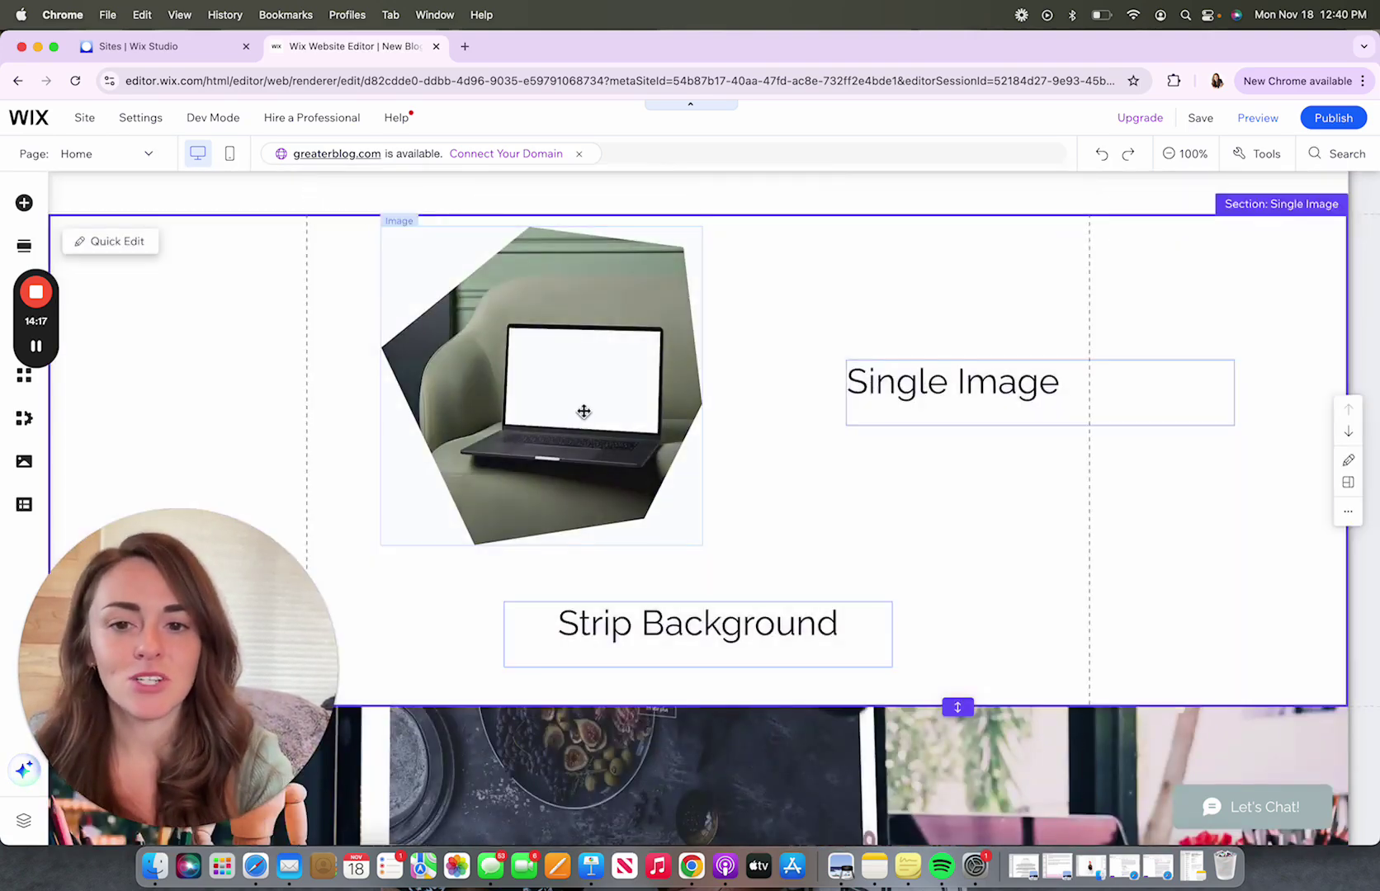
left_click(583, 412)
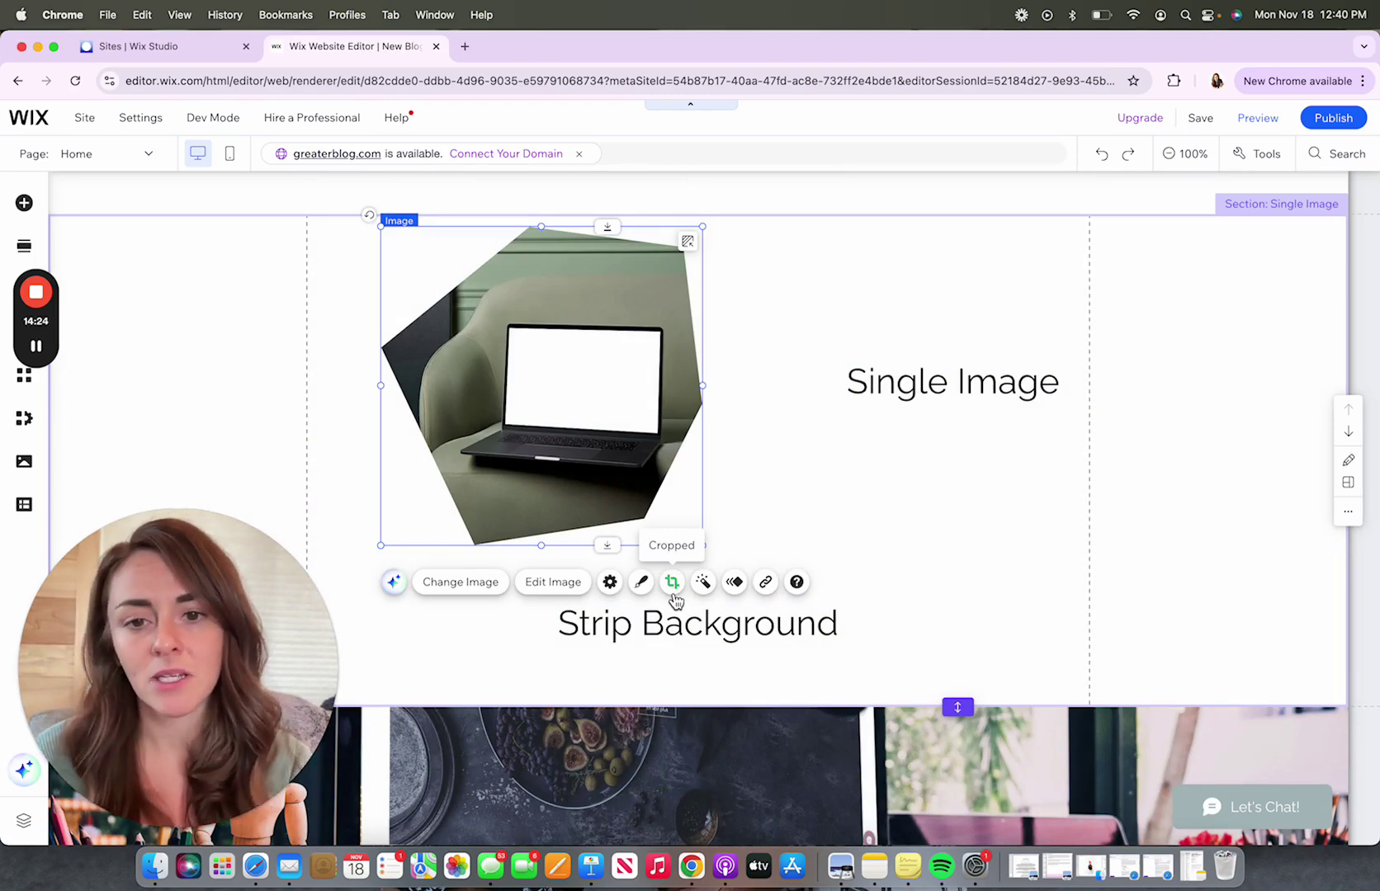
scroll(671, 593, "down", 15)
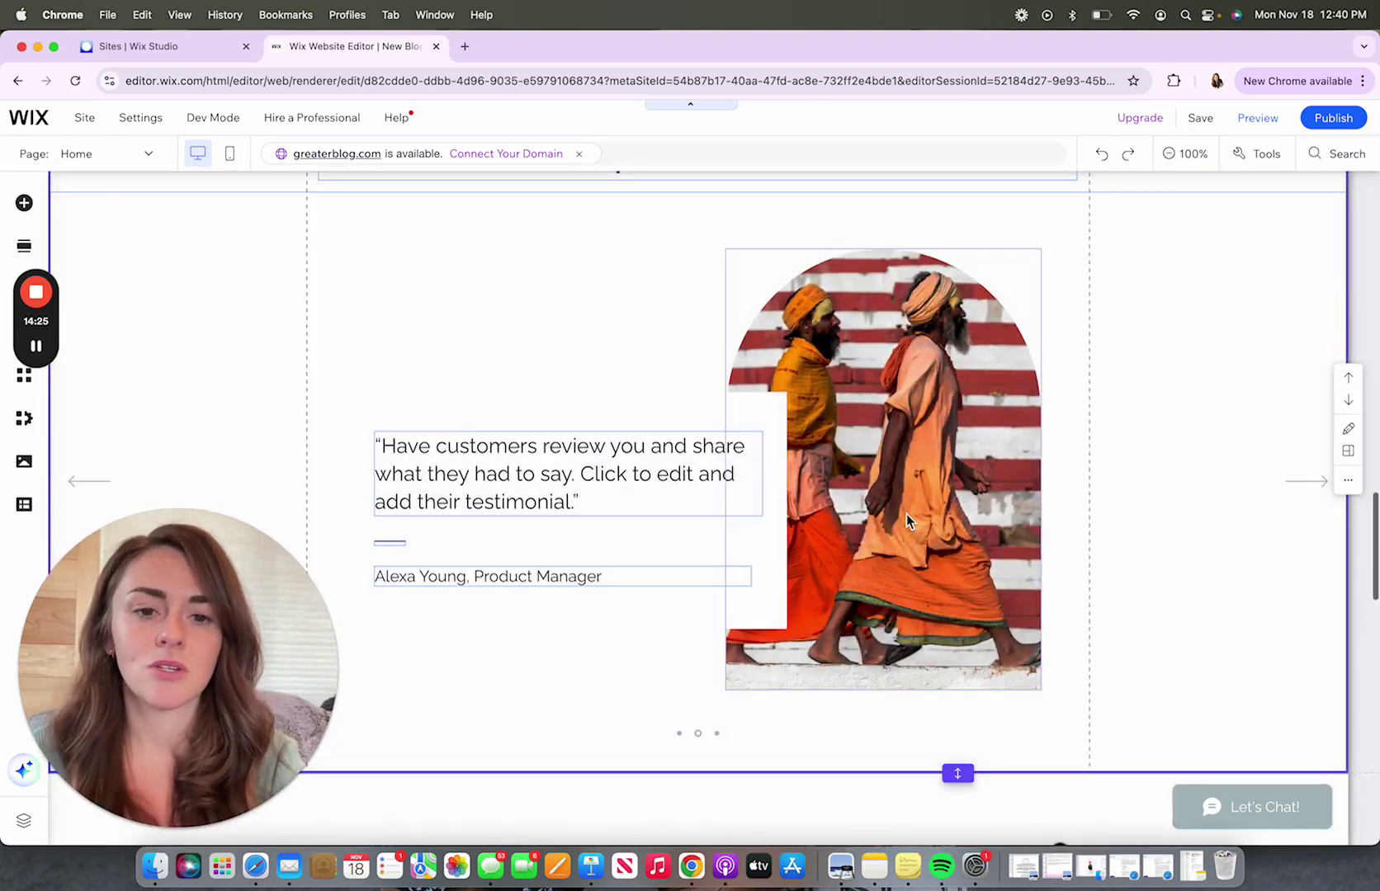
left_click(908, 516)
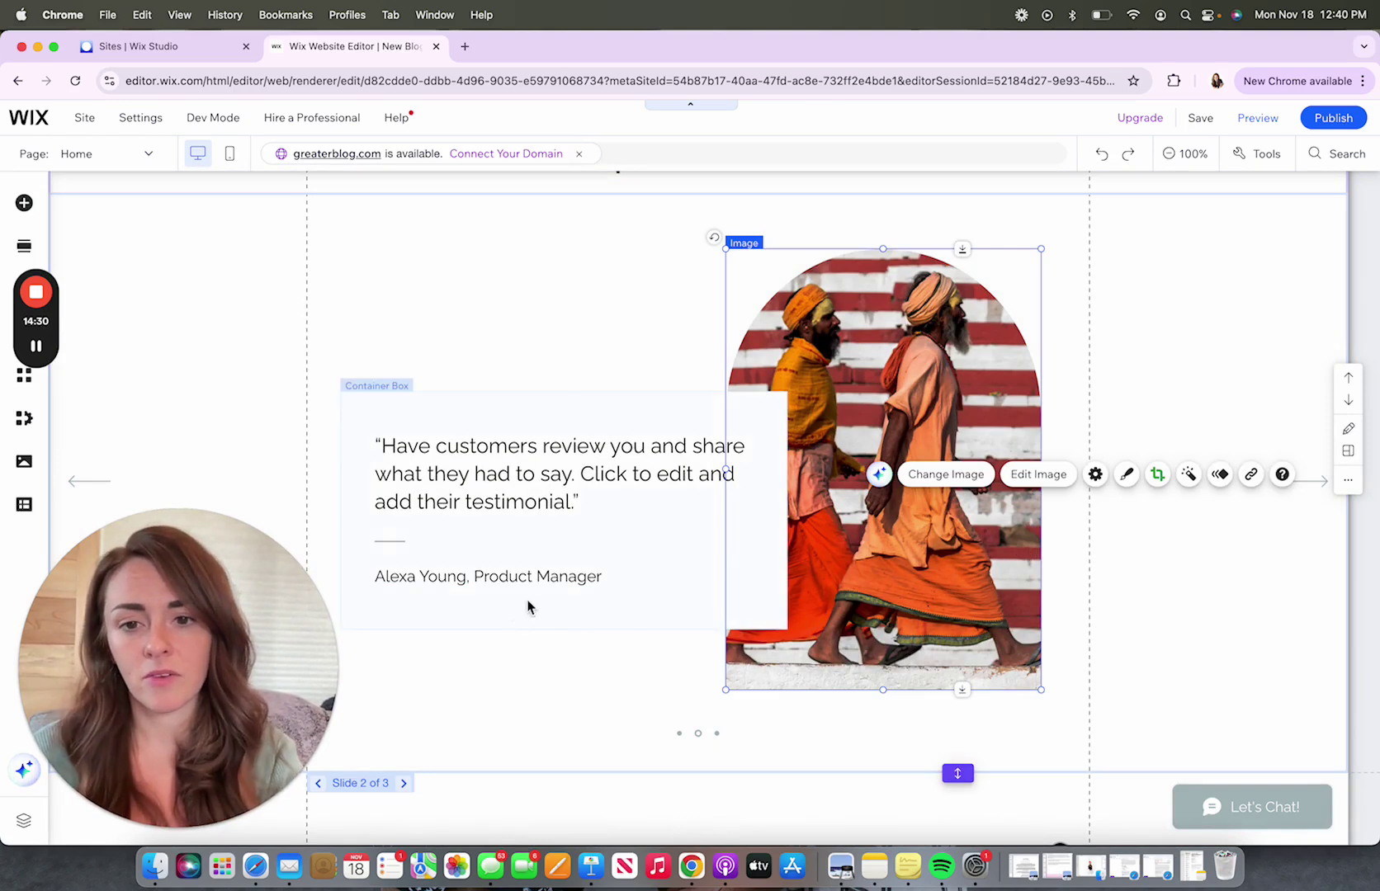
left_click(559, 601)
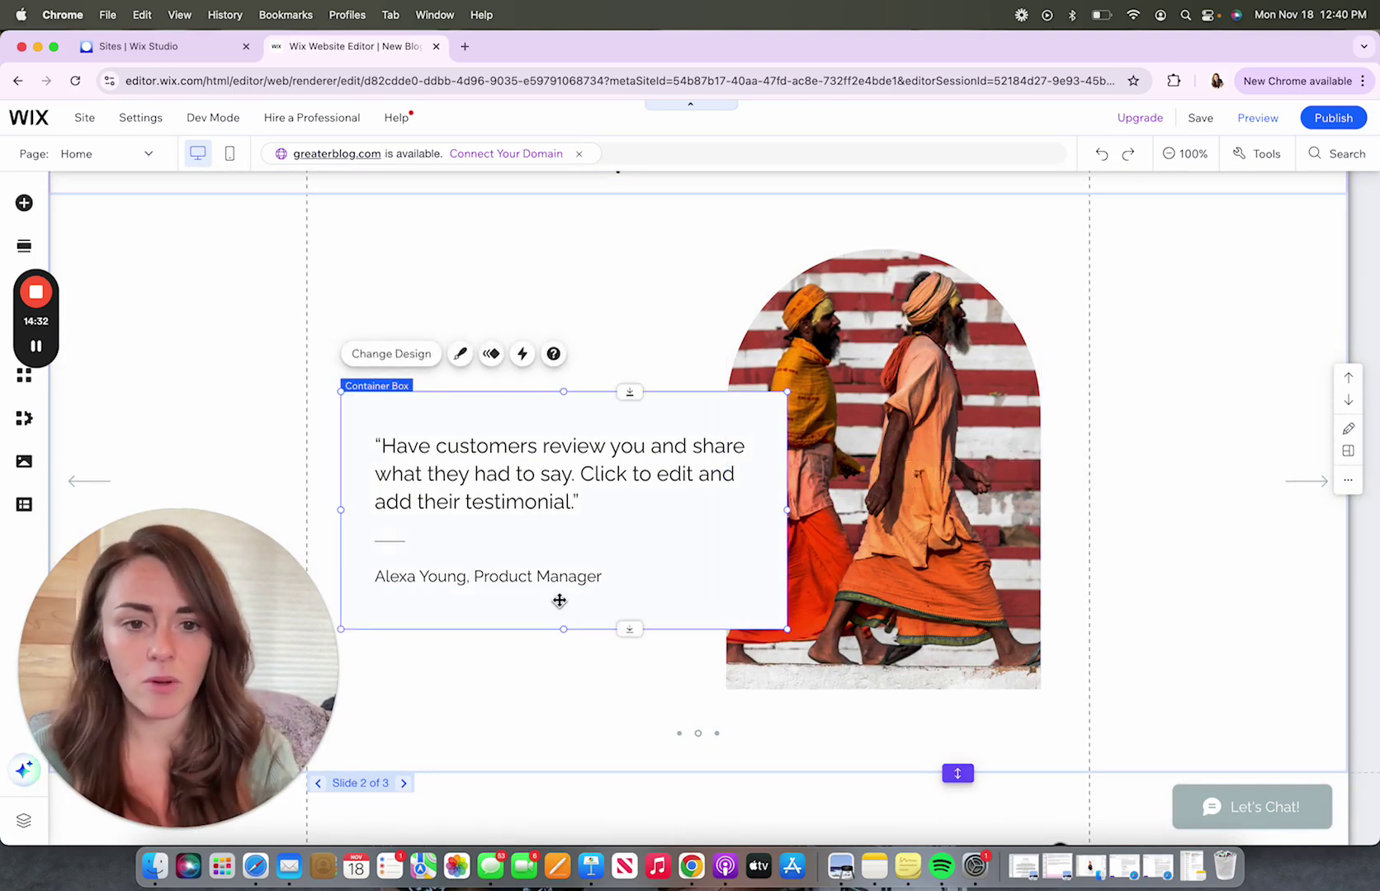
left_click(850, 508)
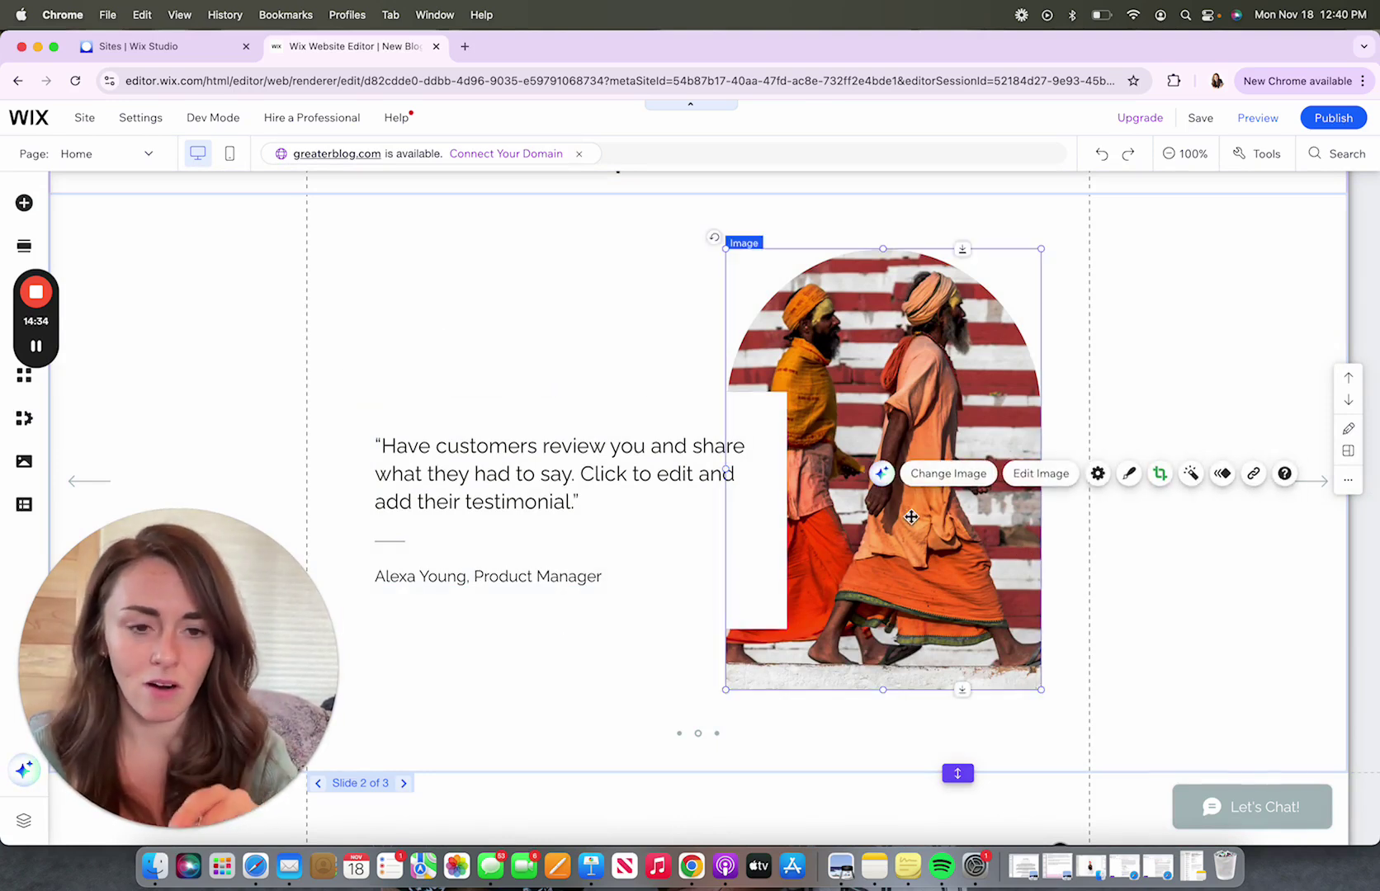
Start cropping the second slide's image and change its arch to the curved blob shape in the last row of shapes
left_click(1159, 473)
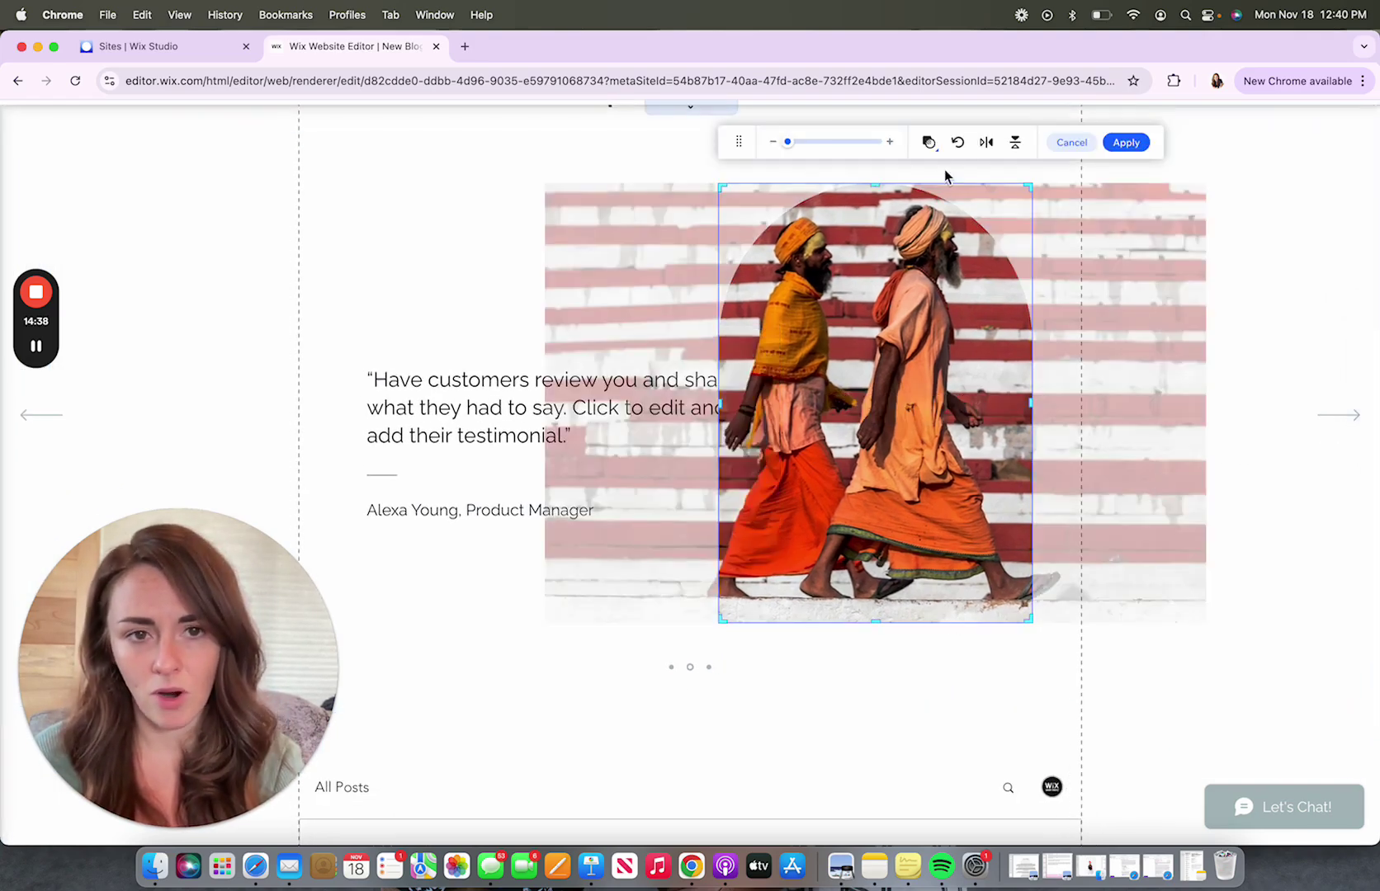
left_click(929, 142)
scroll(1221, 677, "down", 4)
left_click(1208, 799)
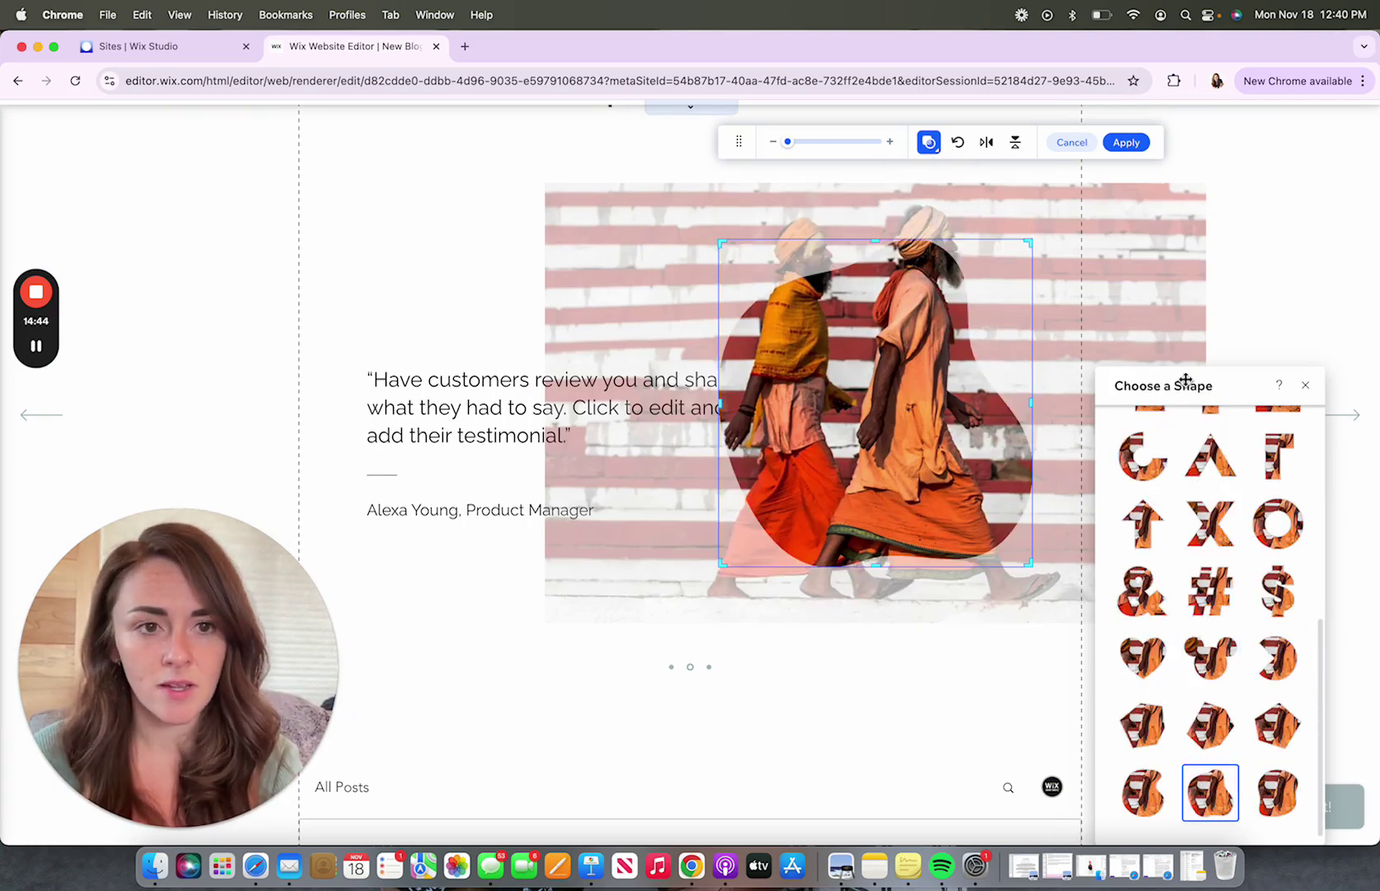
Keep the crop at minimum zoom, move the photo down inside the blob shape so both heads are framed, and apply the crop
left_click(791, 143)
left_click_drag(792, 143, 788, 143)
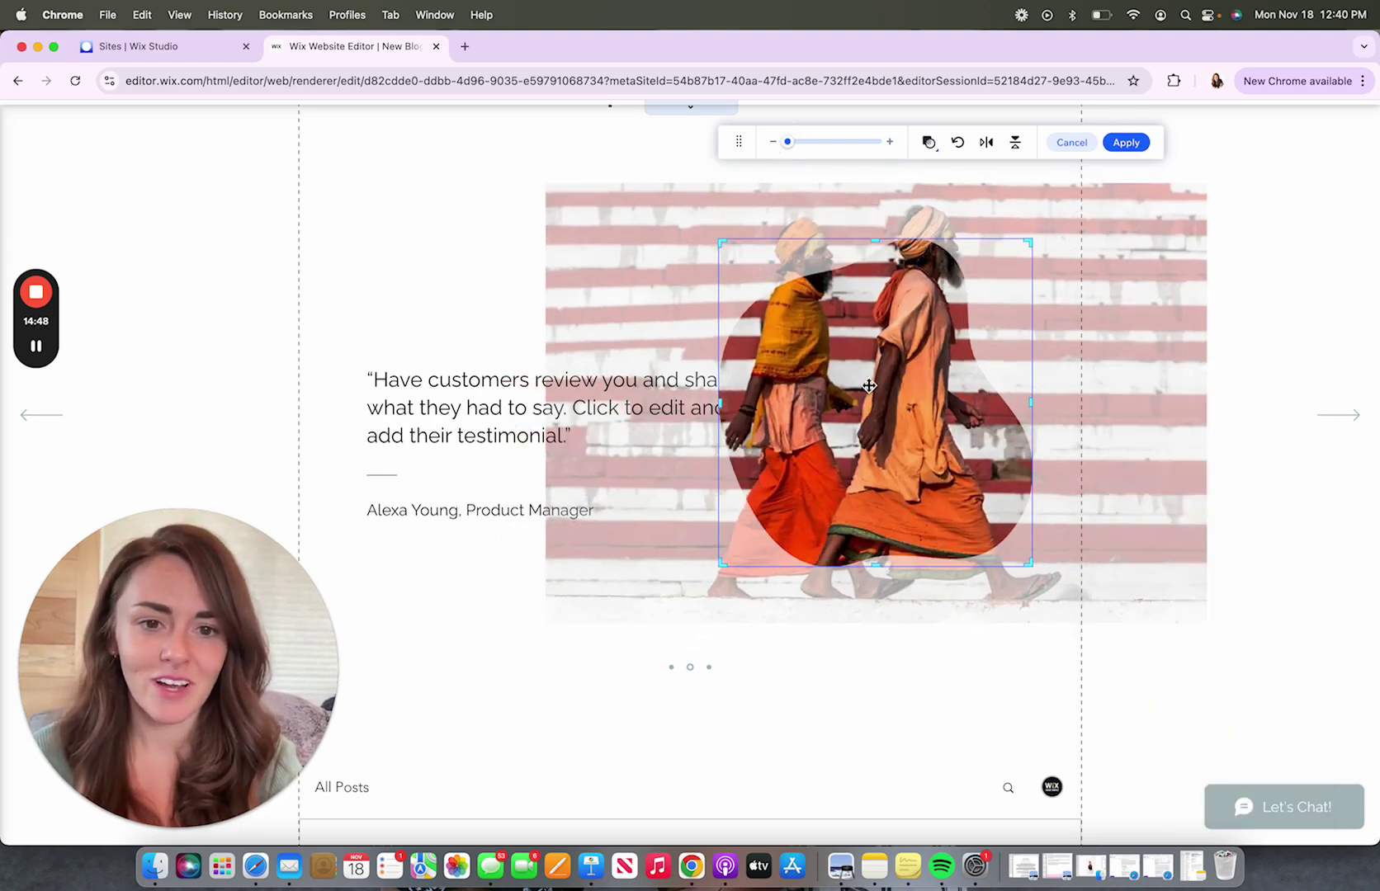
left_click_drag(865, 402, 868, 459)
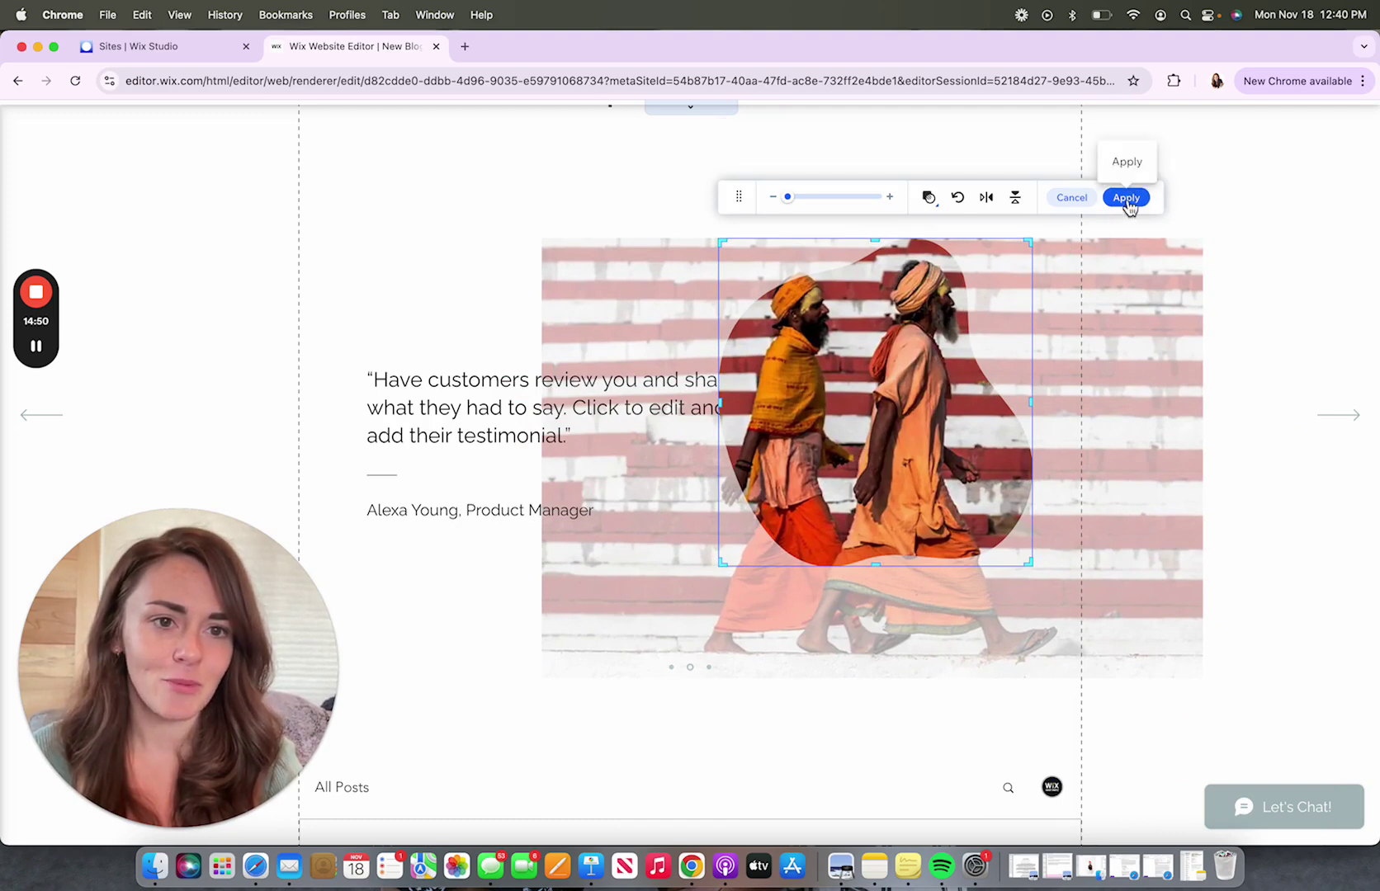
left_click(1125, 198)
scroll(865, 415, "down", 5)
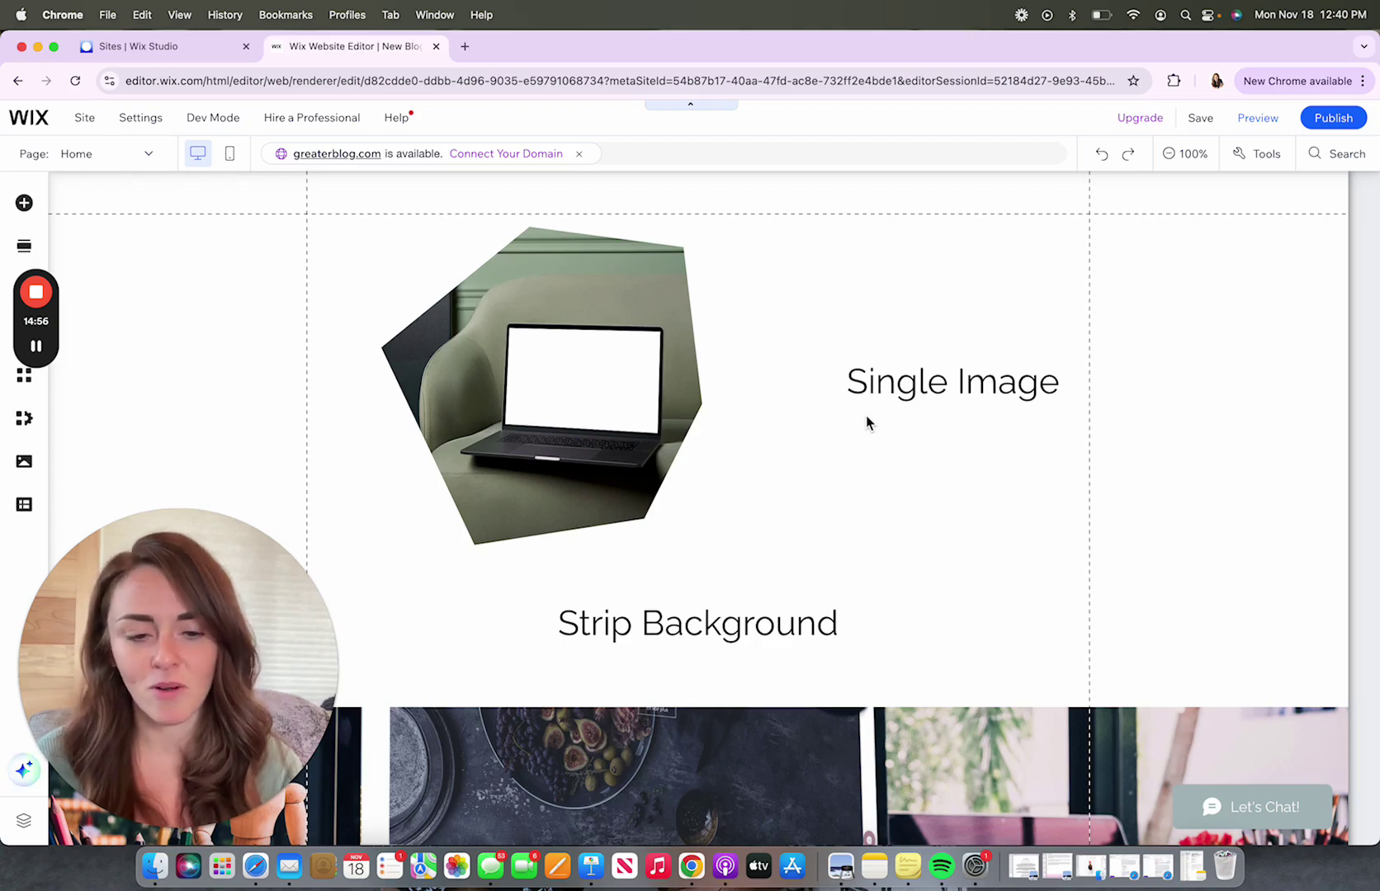
scroll(866, 415, "down", 15)
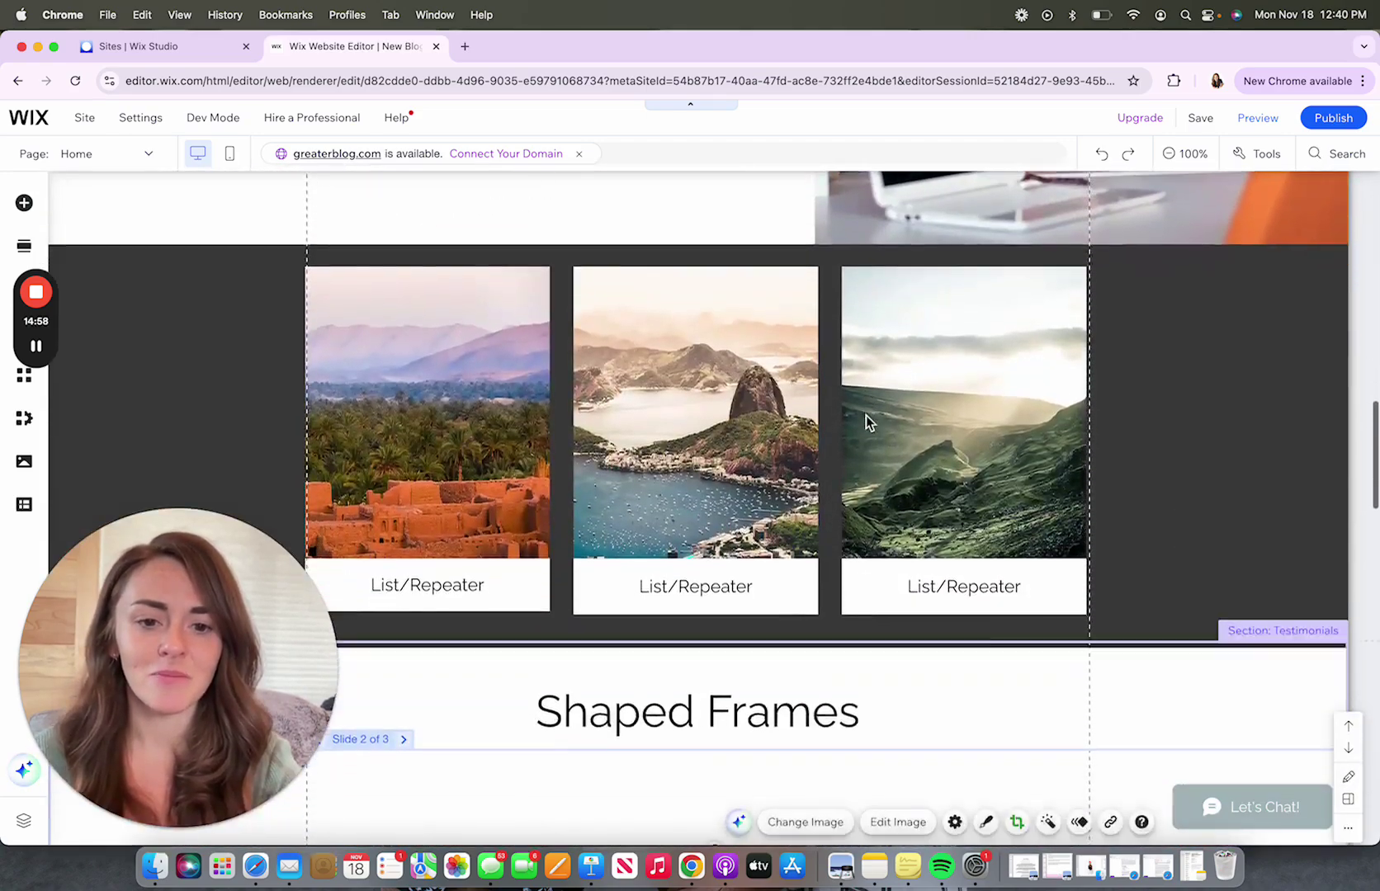
scroll(865, 417, "down", 4)
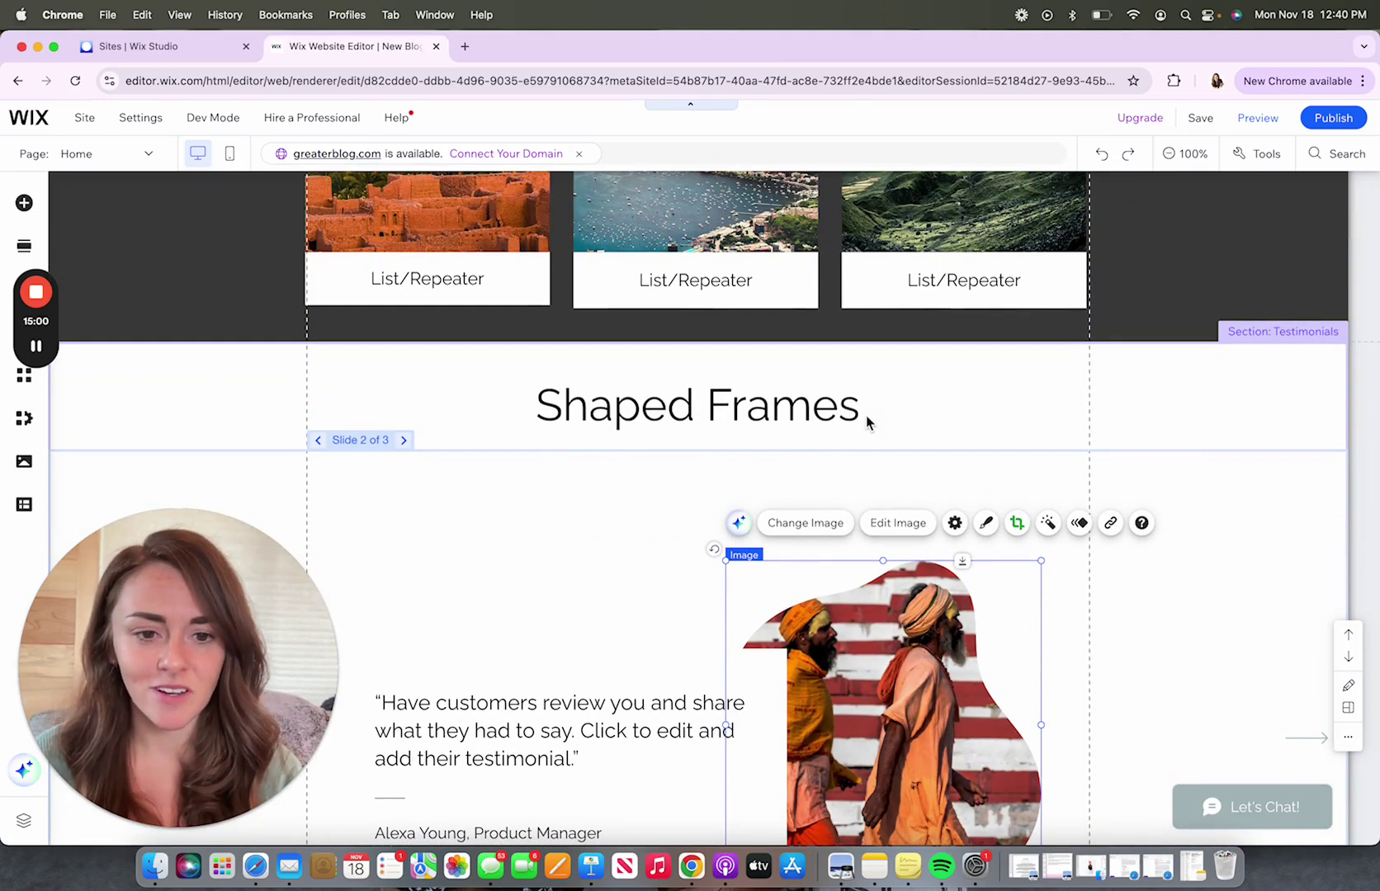